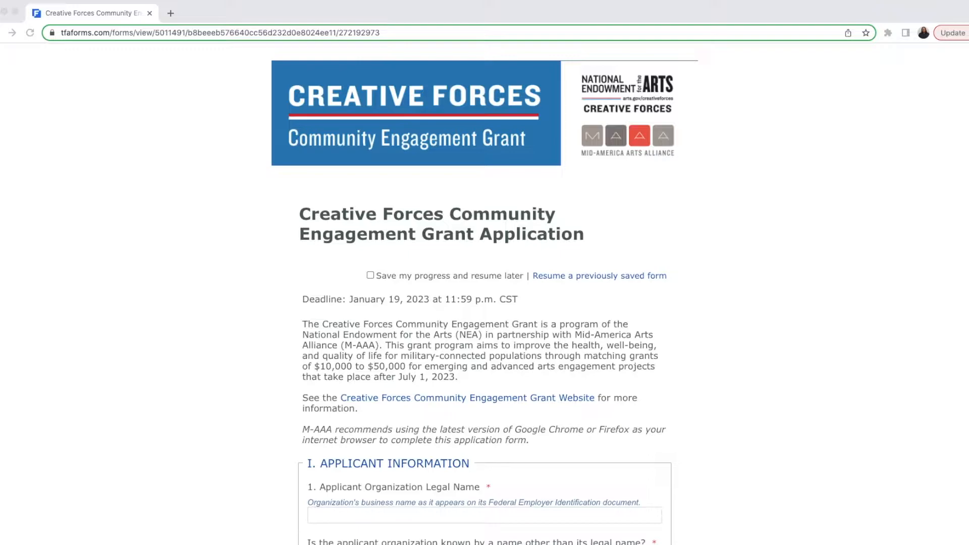
Step: Highlight the January 19, 2023 deadline date, then clear the highlight
click(386, 302)
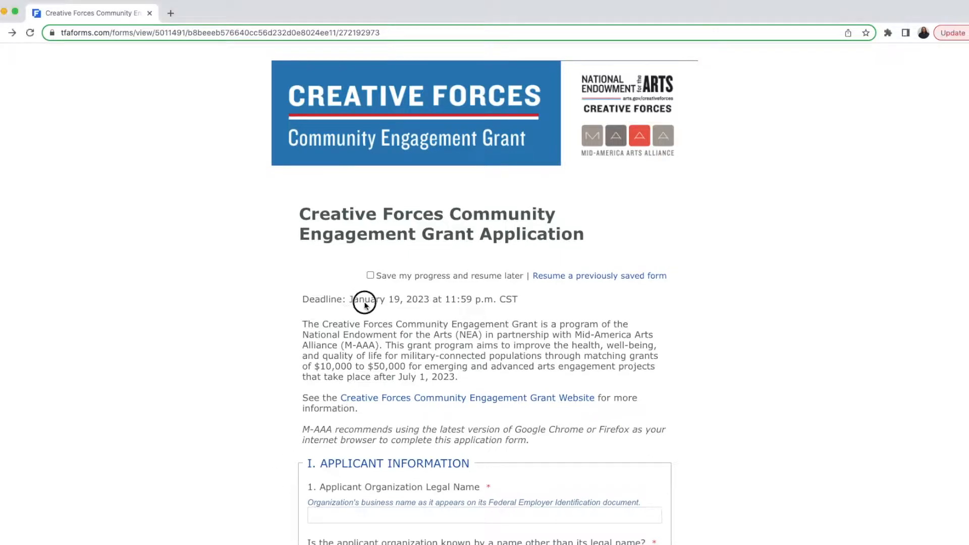
drag(348, 299, 519, 305)
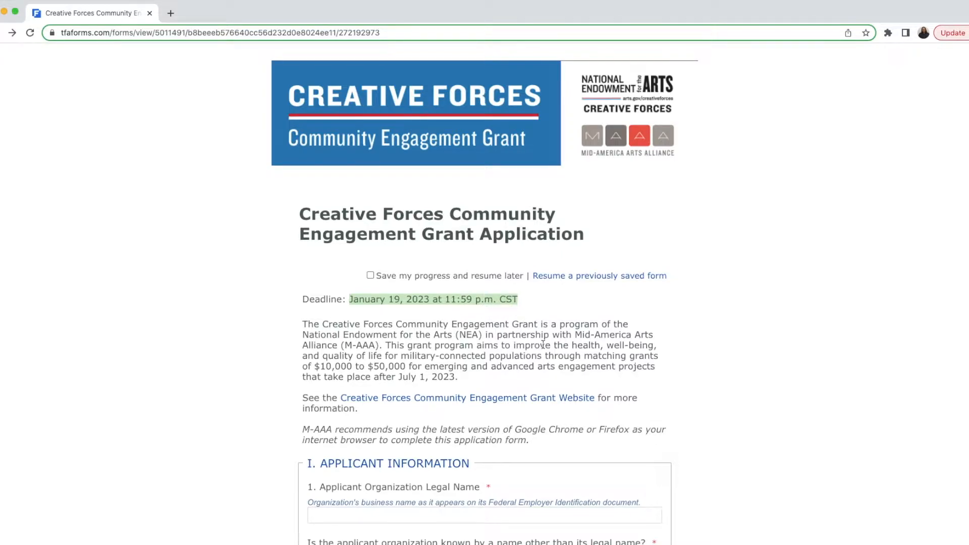
click(678, 331)
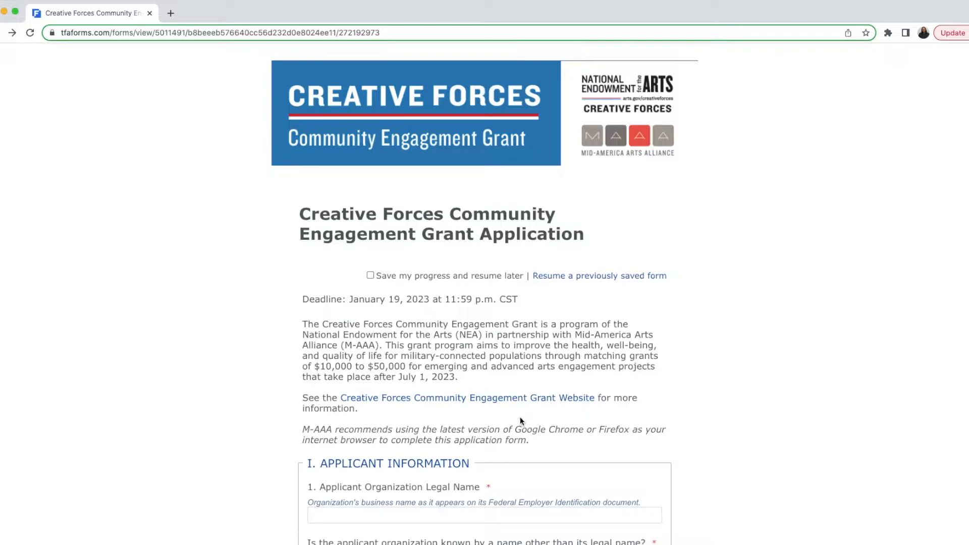
Step: Highlight the Chrome/Firefox recommendation, then bring the Word organization-details document over the form
drag(515, 429, 630, 428)
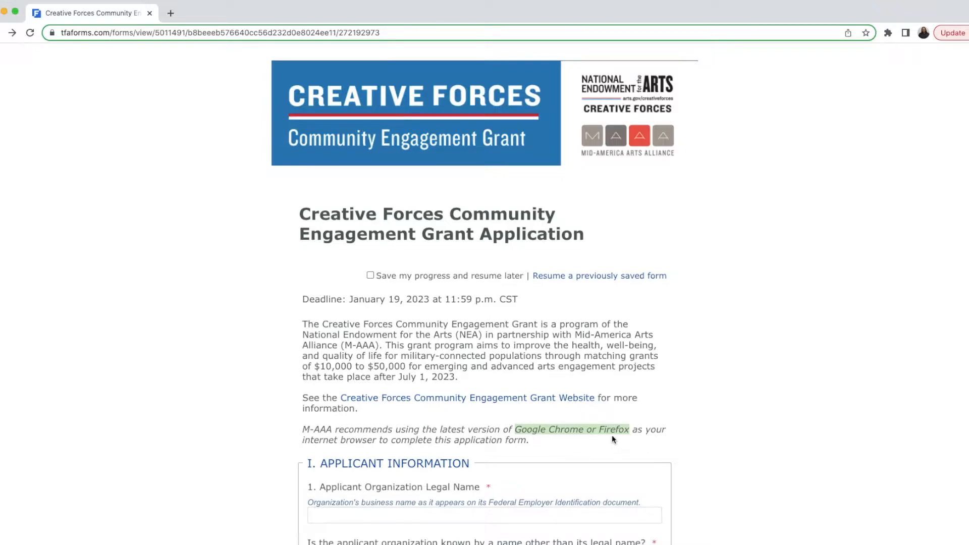
click(612, 434)
drag(457, 544, 608, 66)
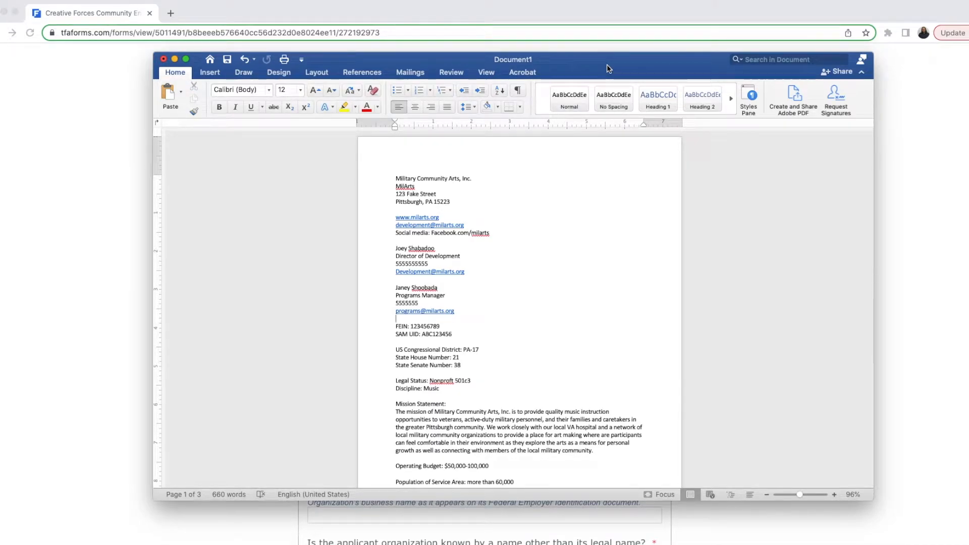
Step: Drag the Word details document down out of view so the application page shows
drag(607, 64, 596, 544)
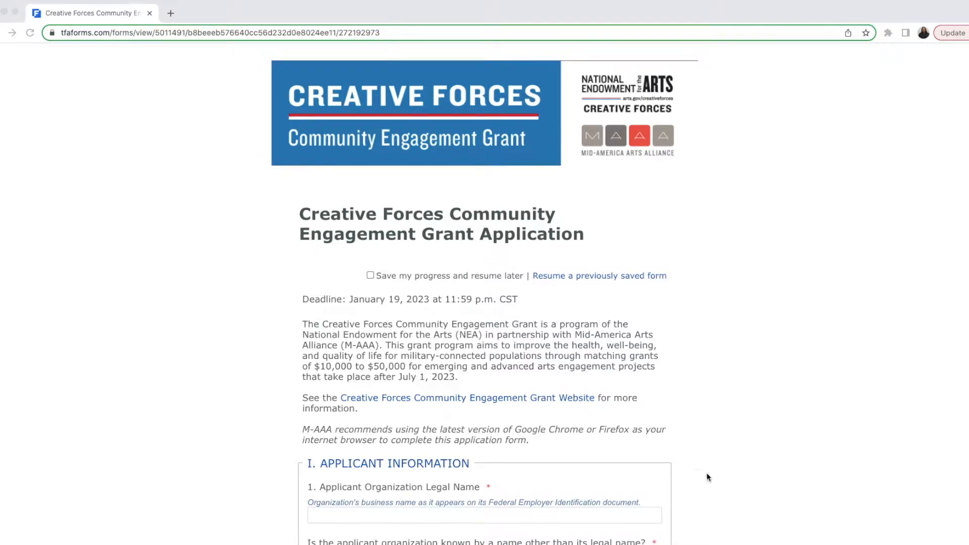
Step: Enter test text ';alskfja;lfkjsd;fkj' in the Applicant Organization Legal Name field
scroll(446, 517, down, 1)
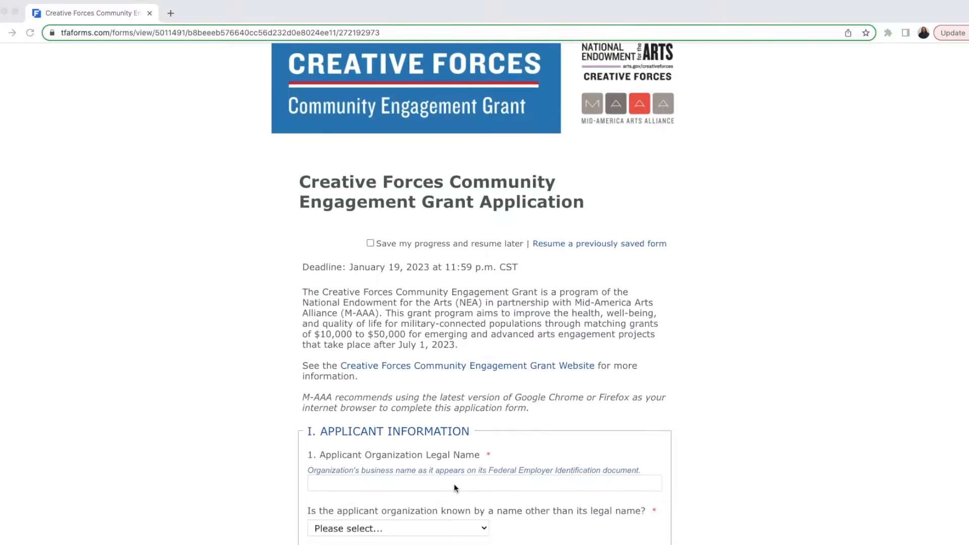
click(441, 484)
text(;alskfja;lfkjsd;fkj)
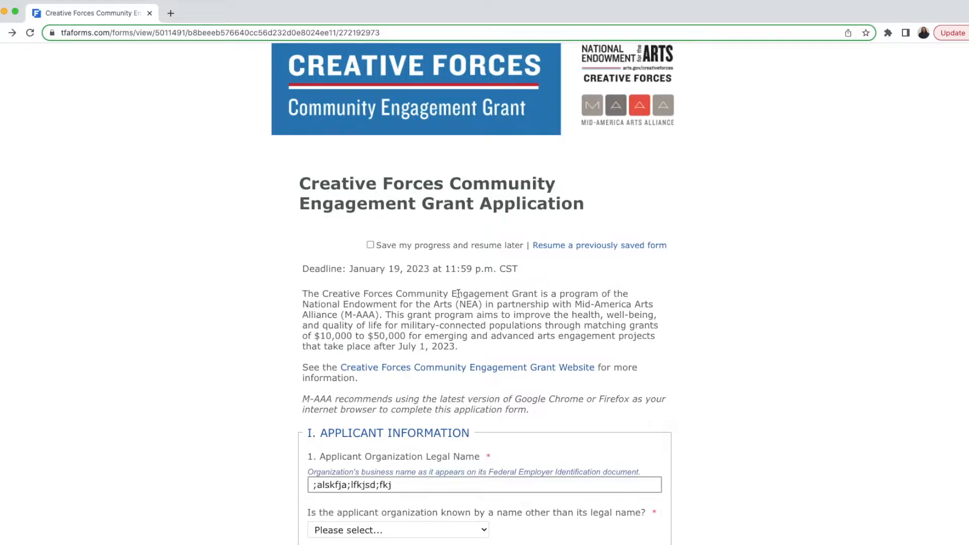
Step: Save progress under the organization's e-mail and a confirmed password, then resume the form
click(370, 245)
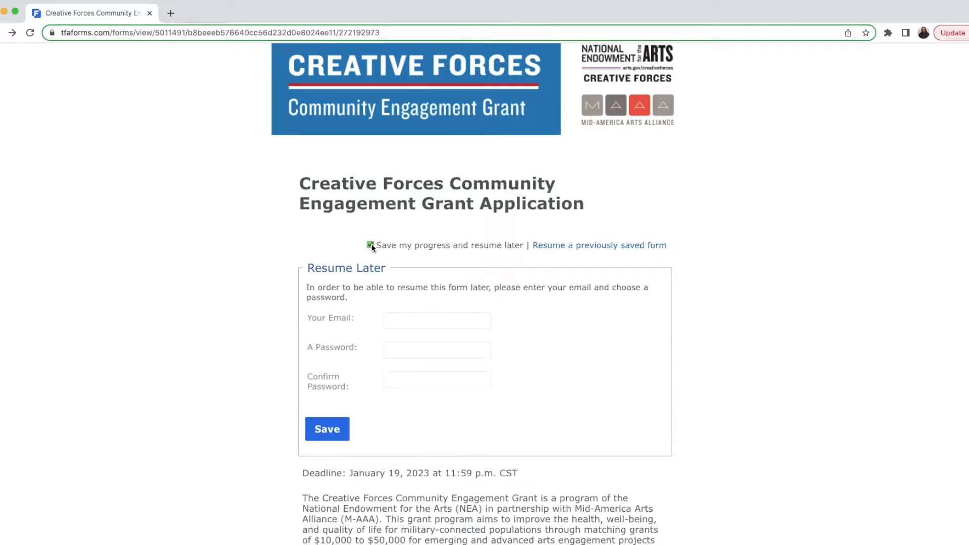
click(412, 320)
key(Tab)
text(•••••••••)
key(Tab)
text(••••)
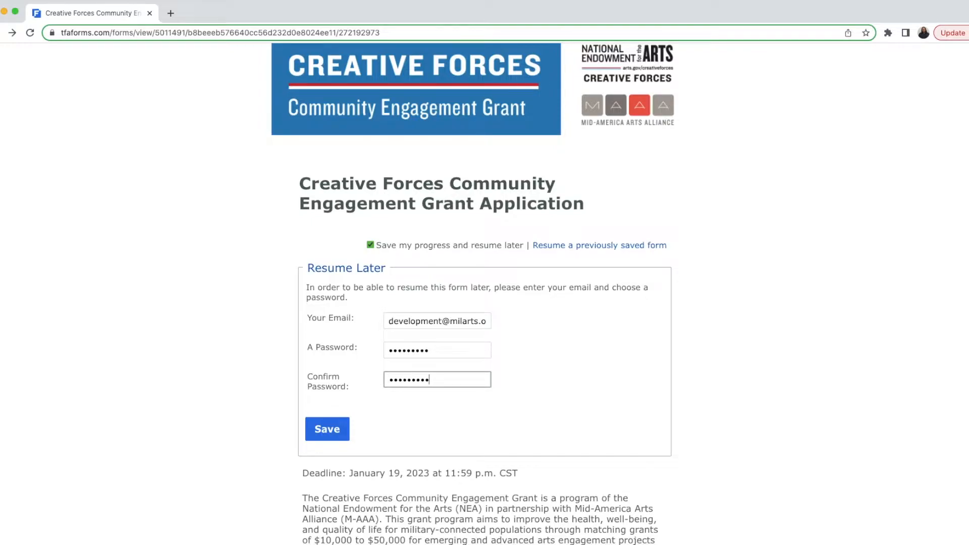
click(333, 429)
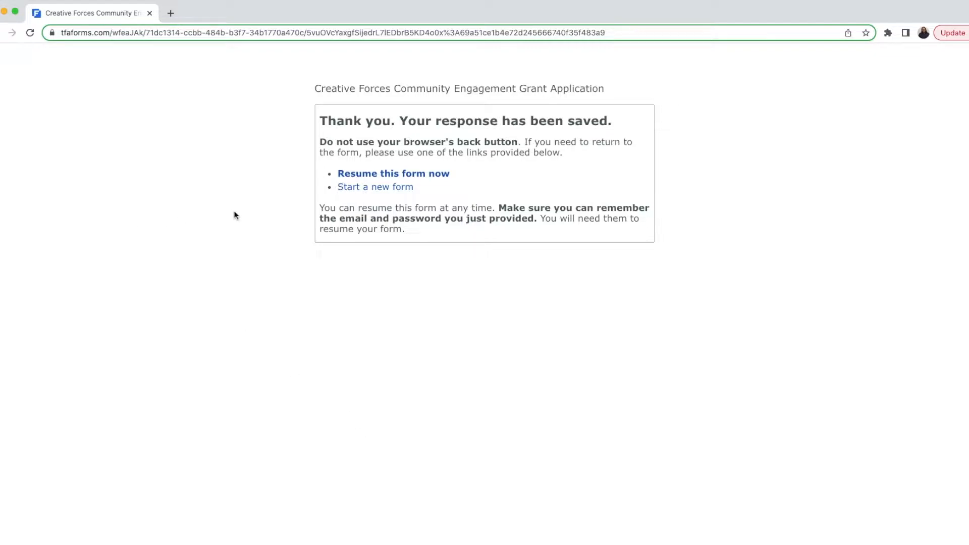
click(372, 174)
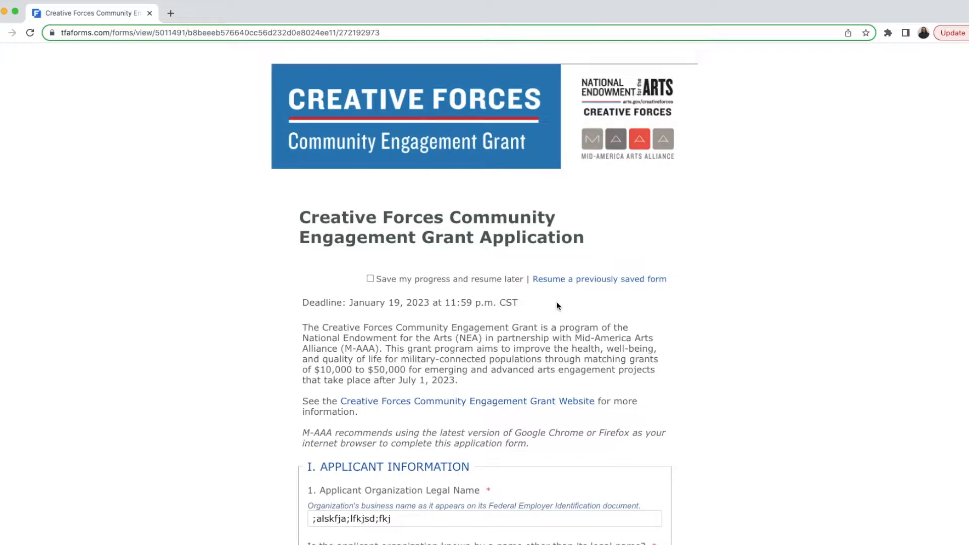
Step: Resume the previously saved response, passing the identity check with the saved e-mail and password
click(557, 280)
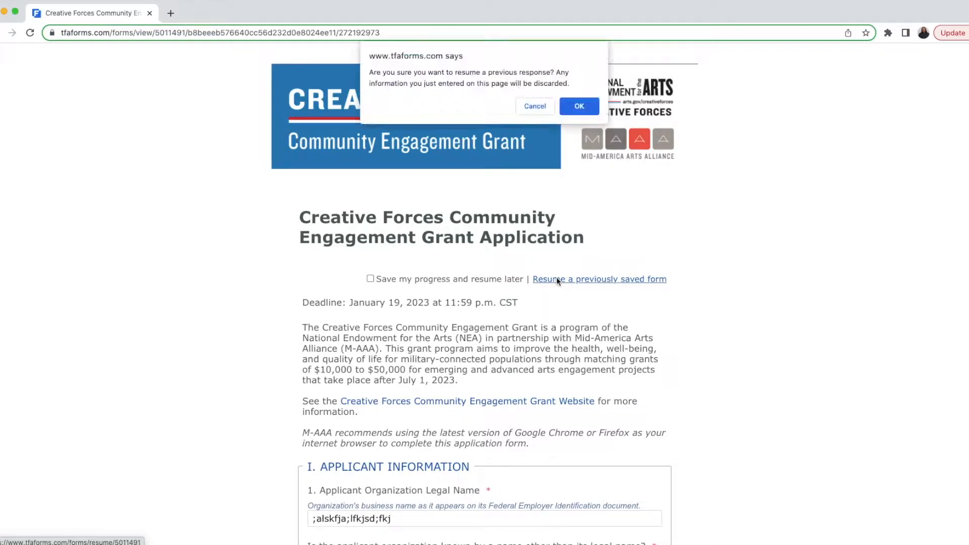
click(578, 106)
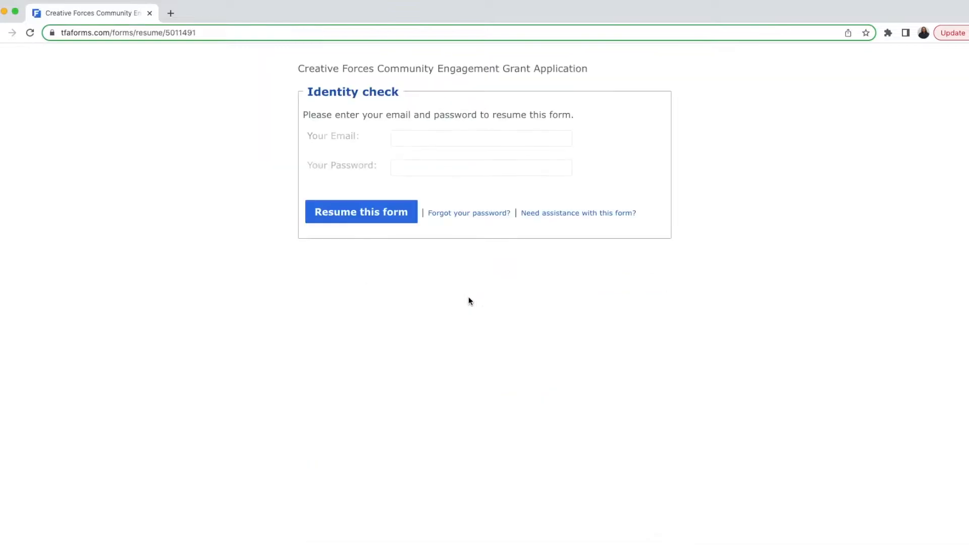
click(402, 138)
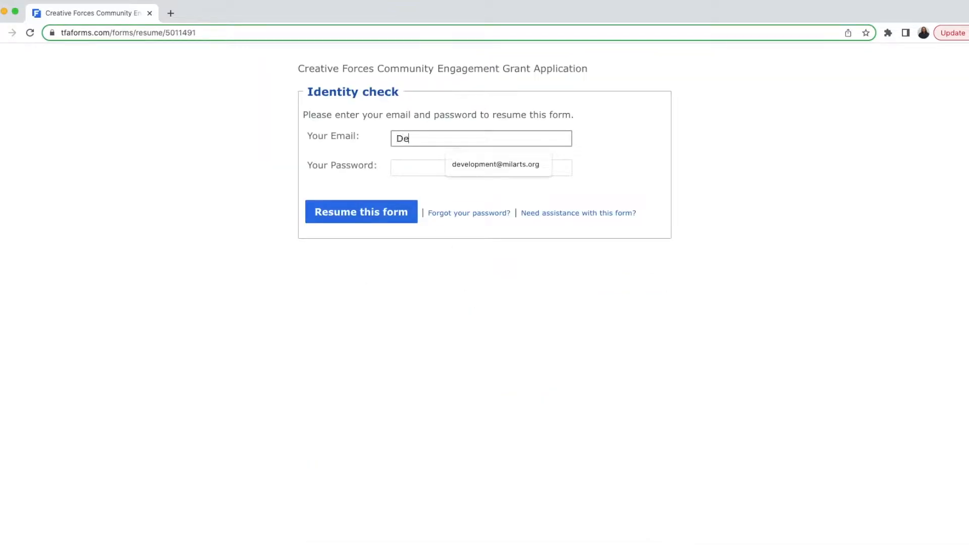
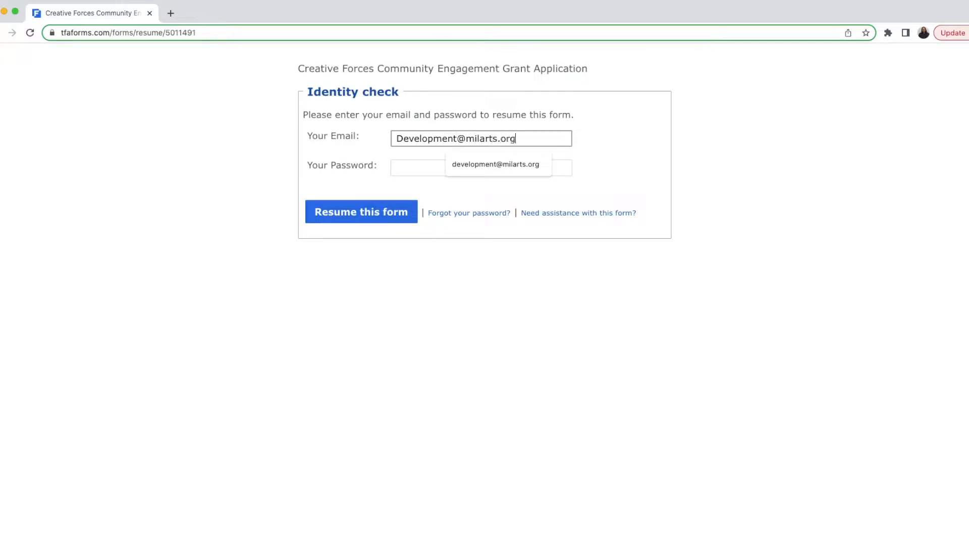
key(Tab)
text(*********)
click(351, 210)
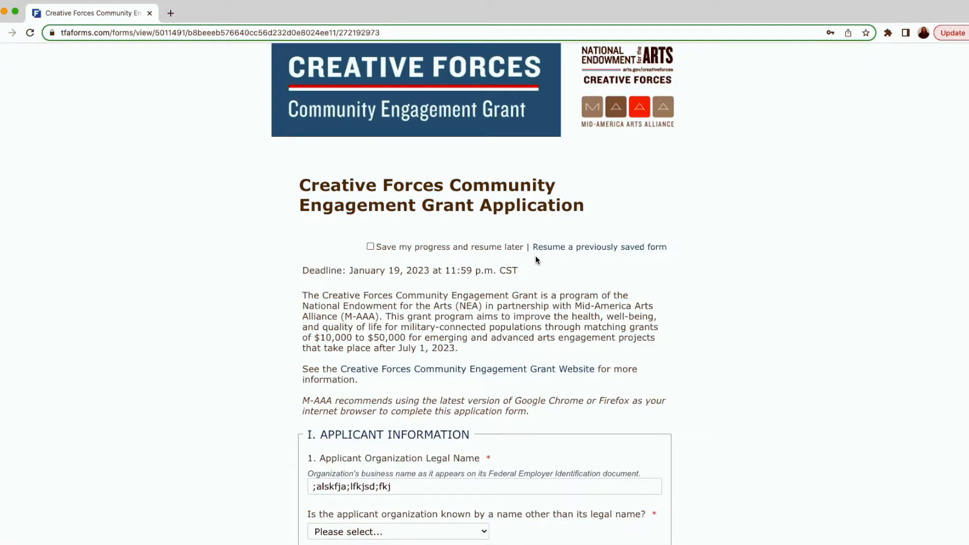
Step: Replace the test text with the legal name 'Military Community Arts Inc.'
scroll(450, 299, down, 1)
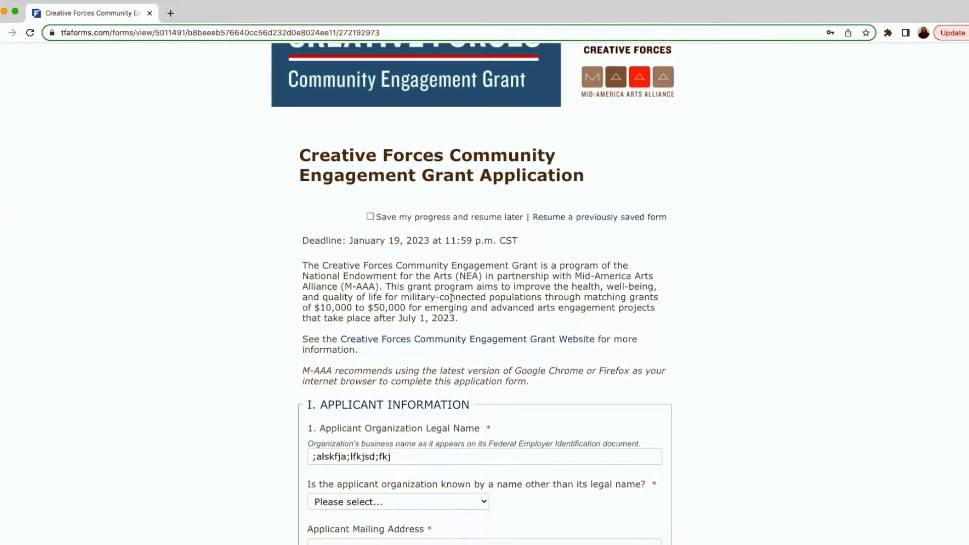
scroll(406, 404, down, 2)
click(377, 417)
triple_click(377, 416)
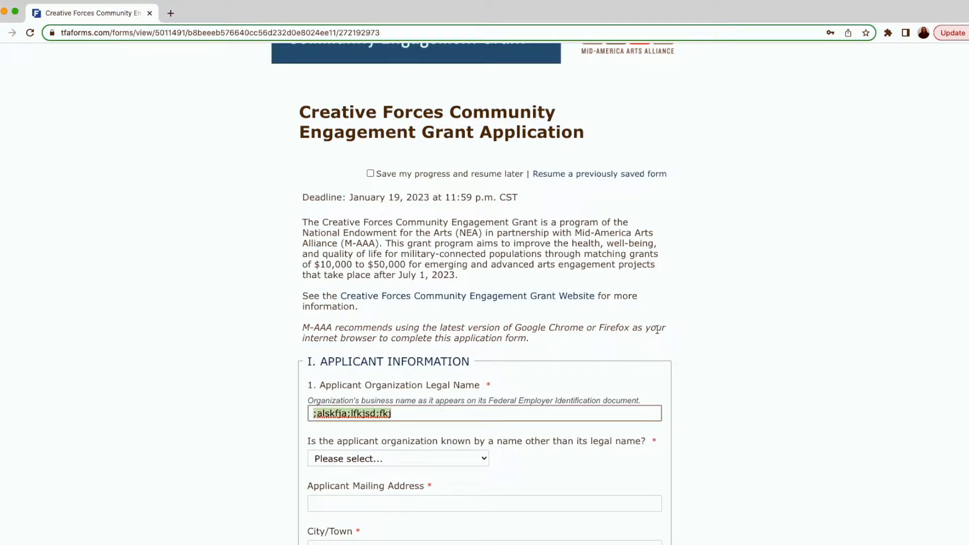
text(Military)
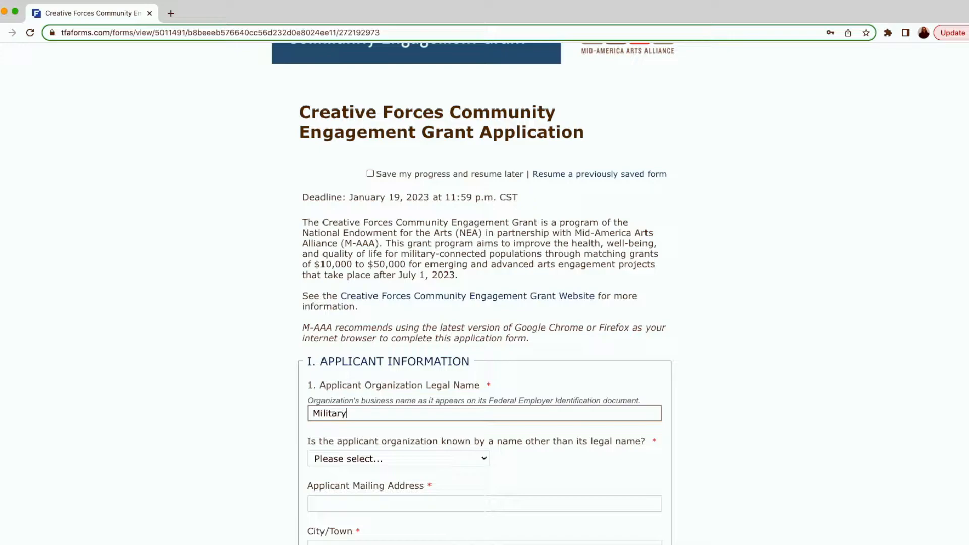
text( Community Arts Inc.)
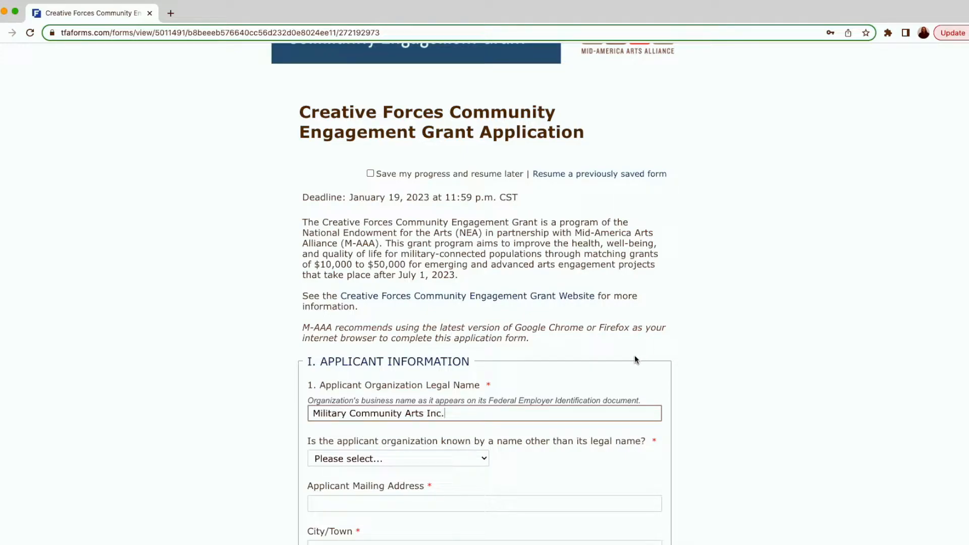
Step: Answer Yes to being known by another name and enter 'MilArts' as it
scroll(635, 359, down, 5)
scroll(634, 357, down, 2)
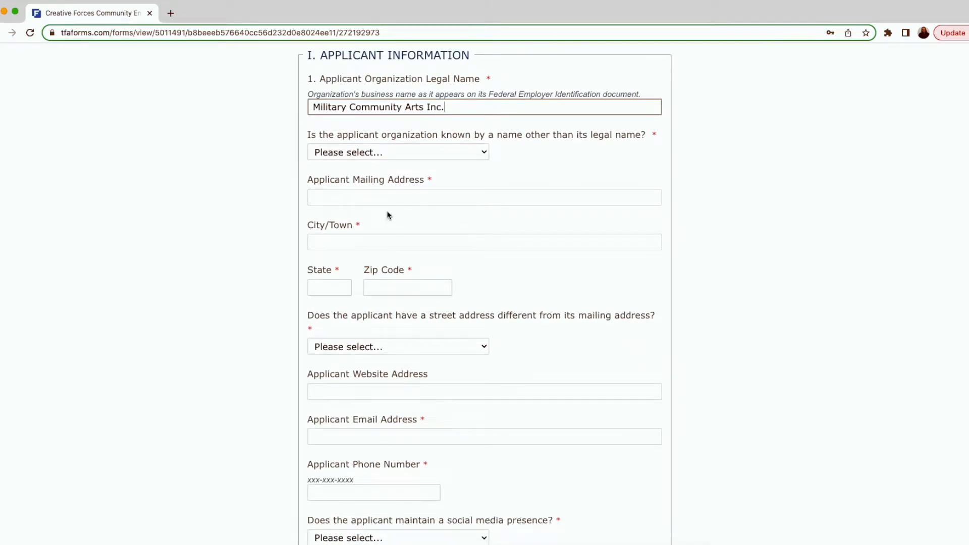
click(388, 201)
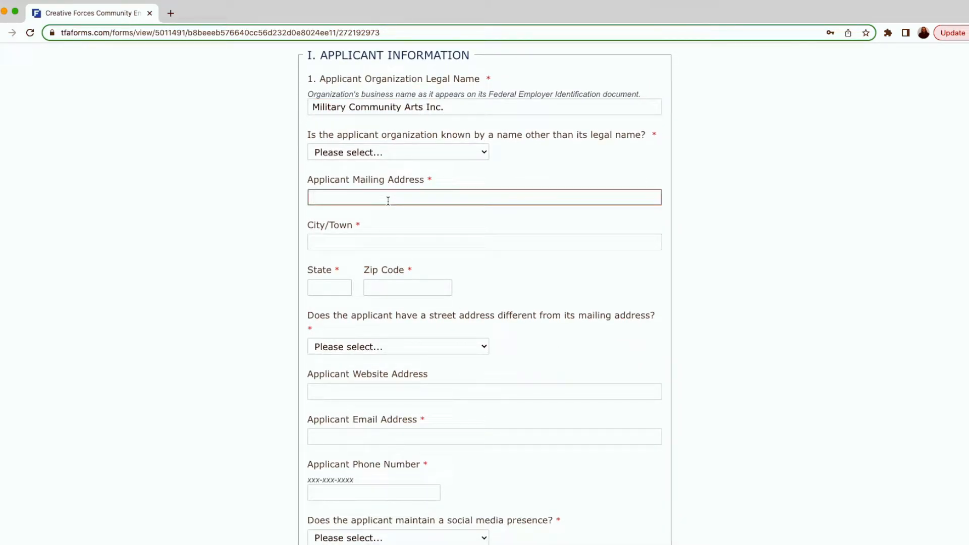
click(391, 152)
click(392, 162)
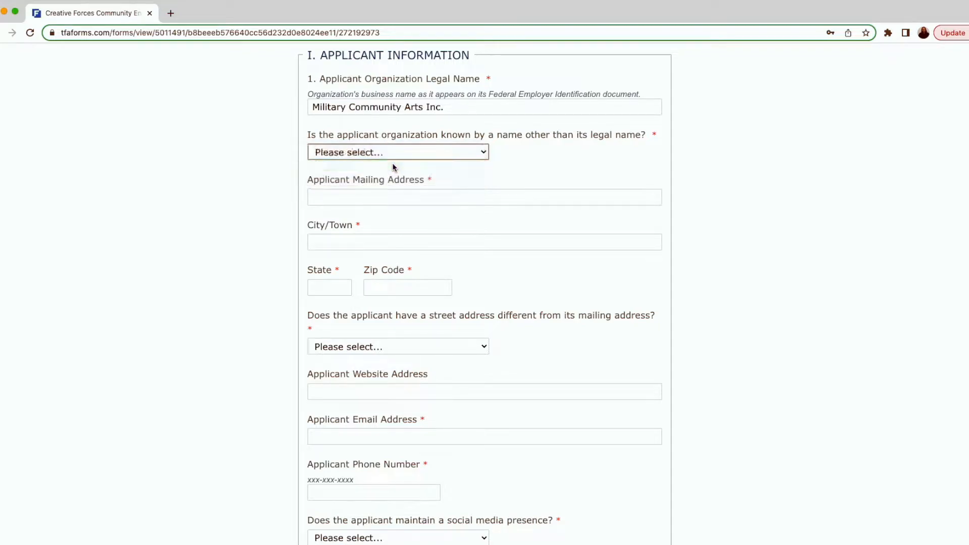
click(379, 207)
text(Mila)
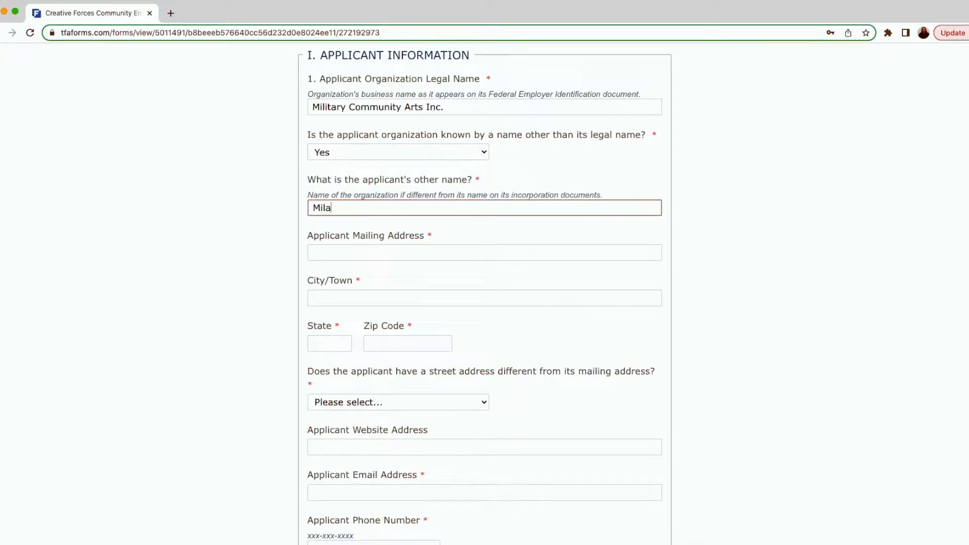
key(BackSpace)
text(Arts)
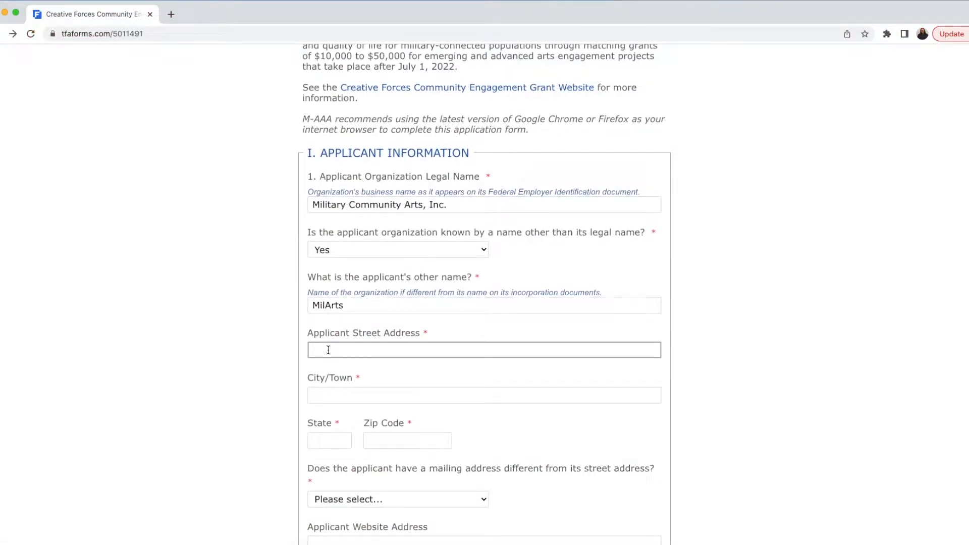
Step: Enter the applicant's street address, city, state and zip code
text(1)
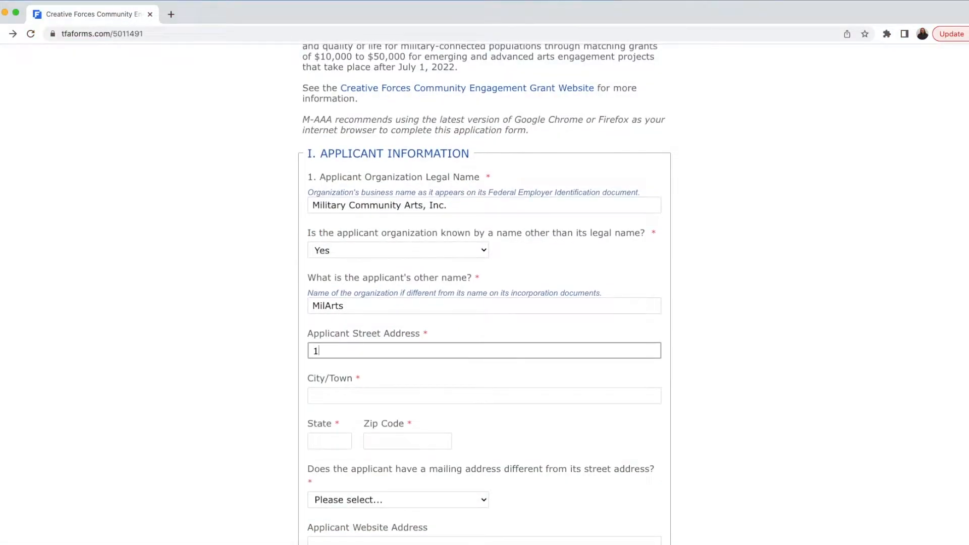
text(23 Fake Street)
key(Tab)
text(Pittsburgh)
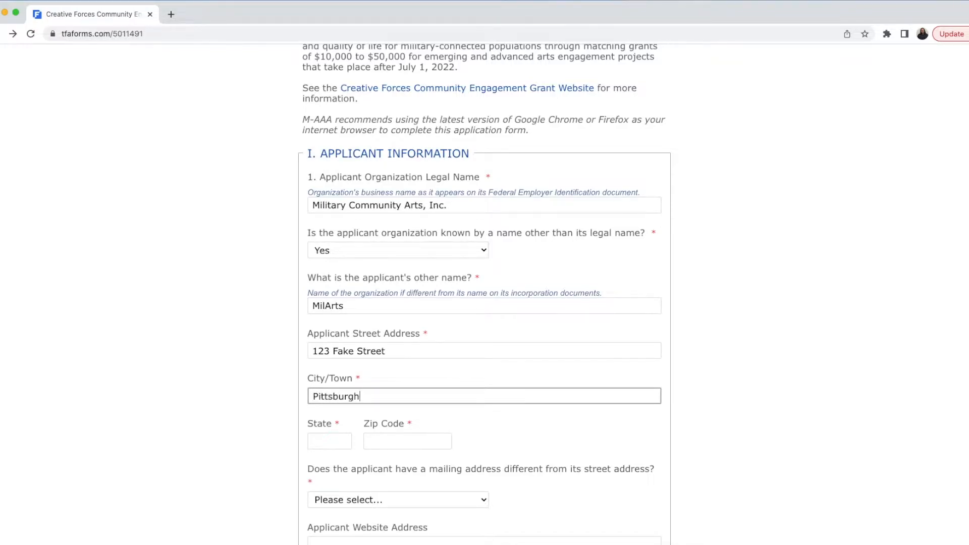
key(Tab)
text(PA)
key(Tab)
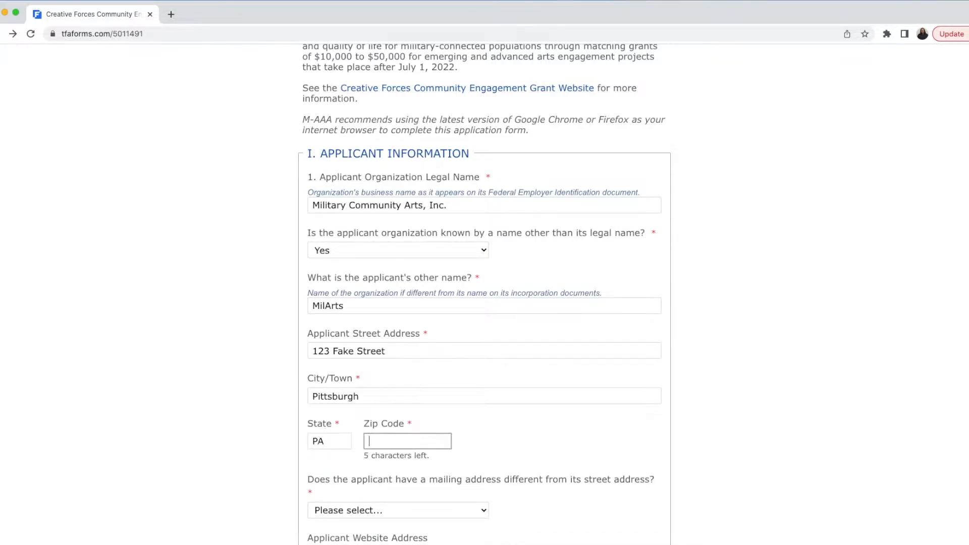
text(15223)
scroll(683, 392, down, 5)
scroll(684, 395, down, 1)
click(475, 272)
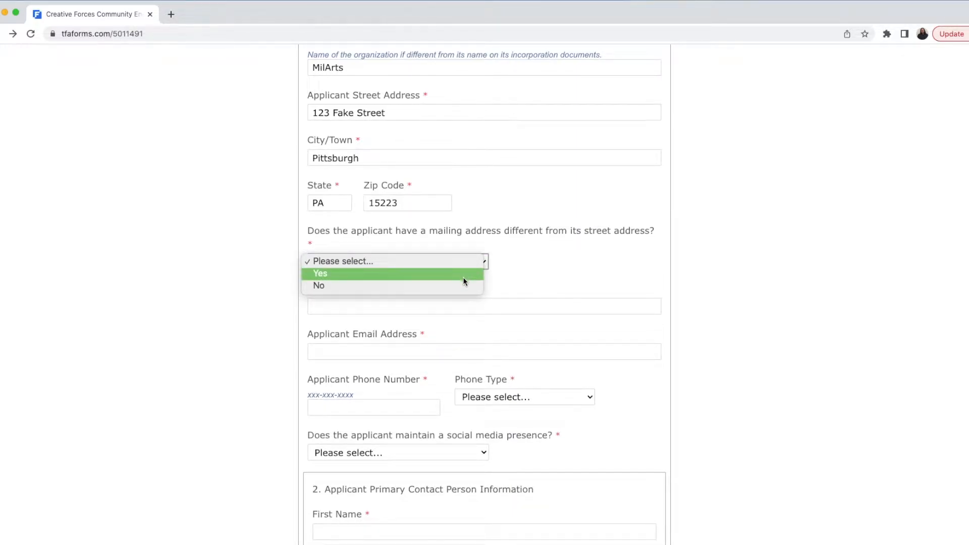
click(462, 285)
click(450, 305)
text(www.milarts.org)
click(427, 349)
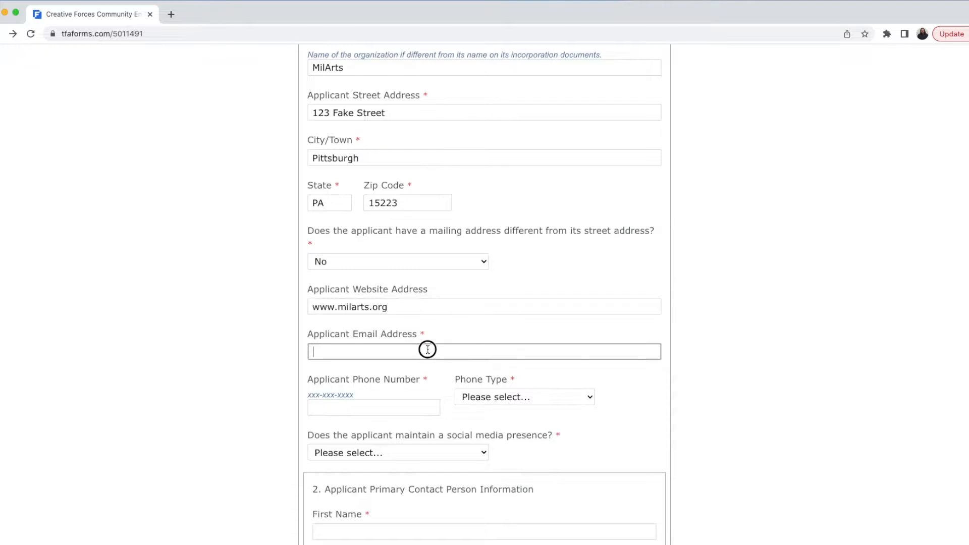
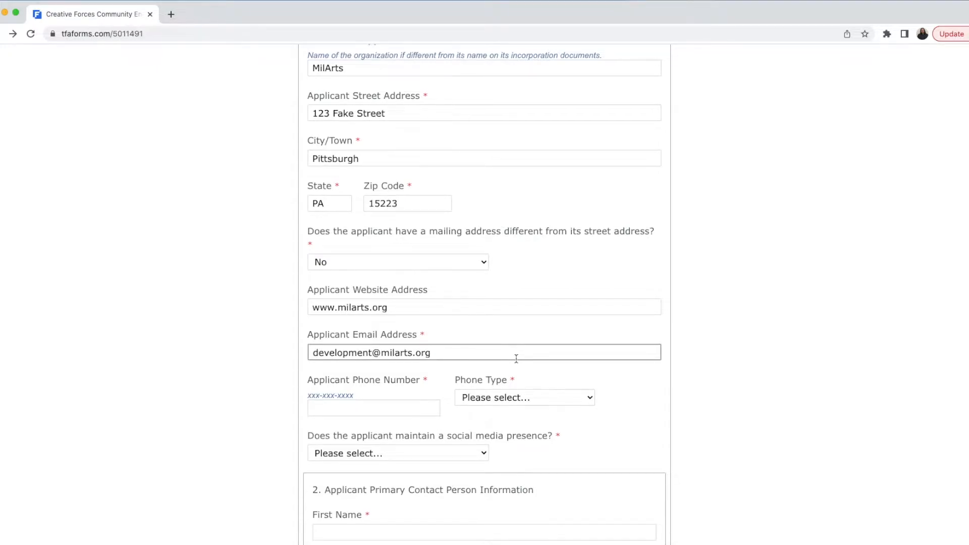
scroll(362, 385, down, 1)
Step: Enter the applicant's phone number with phone type Office
click(374, 371)
text(555-555-5555)
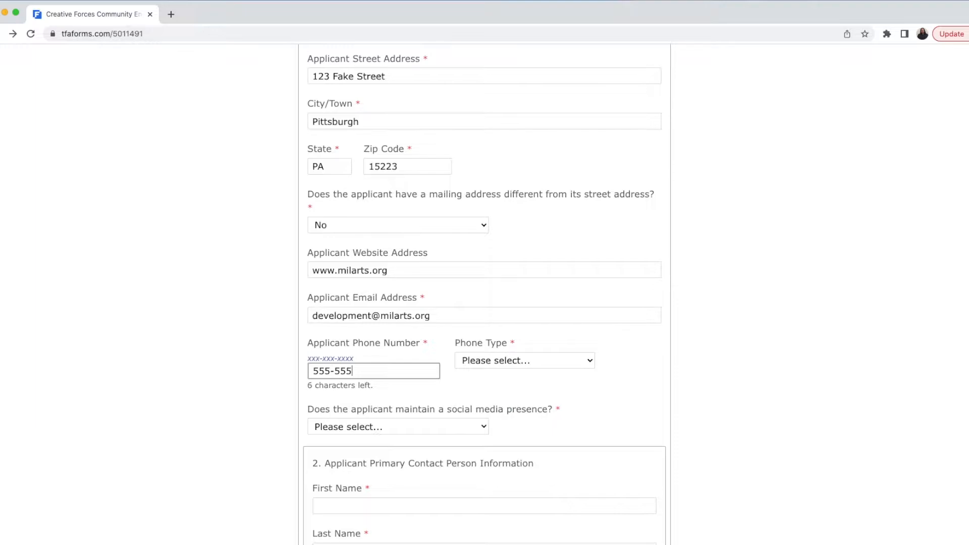
click(480, 368)
click(489, 400)
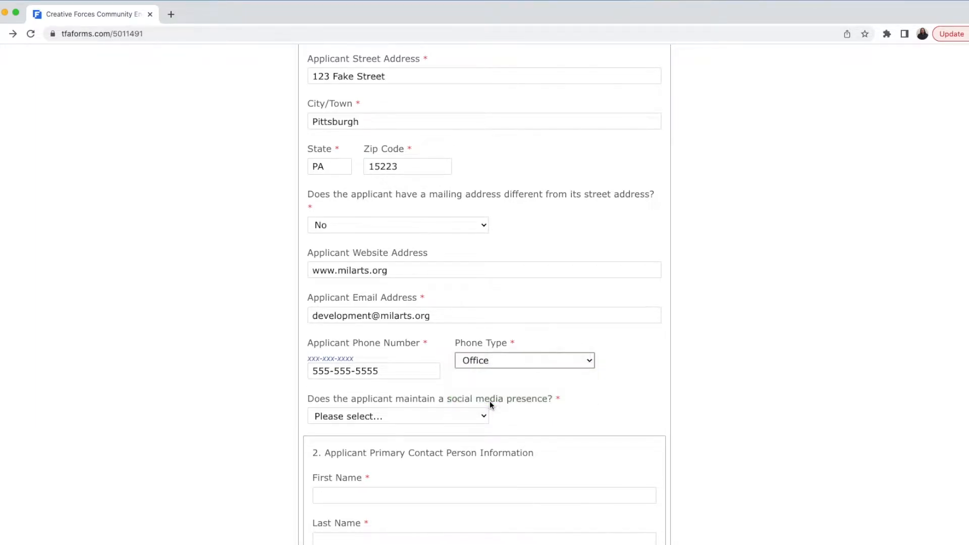
Step: Answer Yes to social media presence and leave only Facebook checked as an outlet
click(471, 411)
click(450, 426)
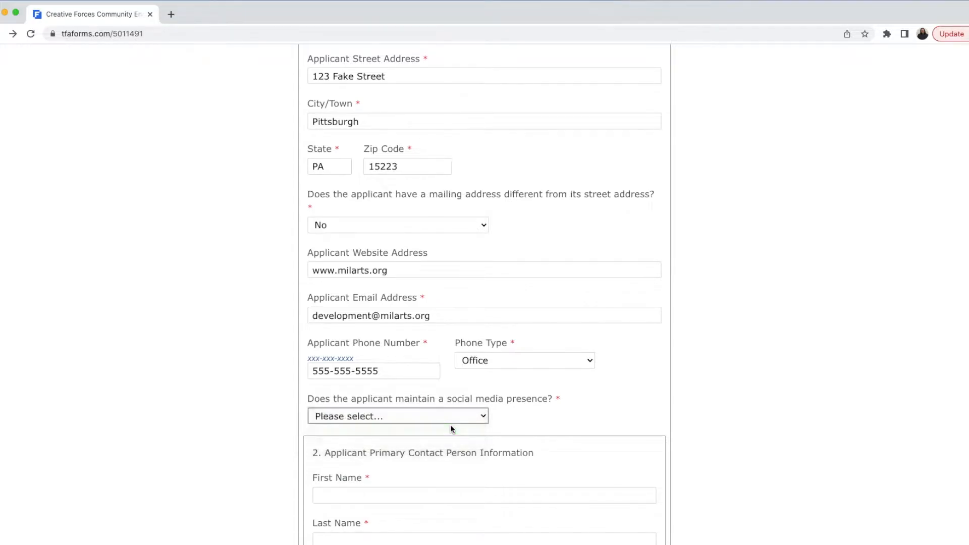
click(338, 462)
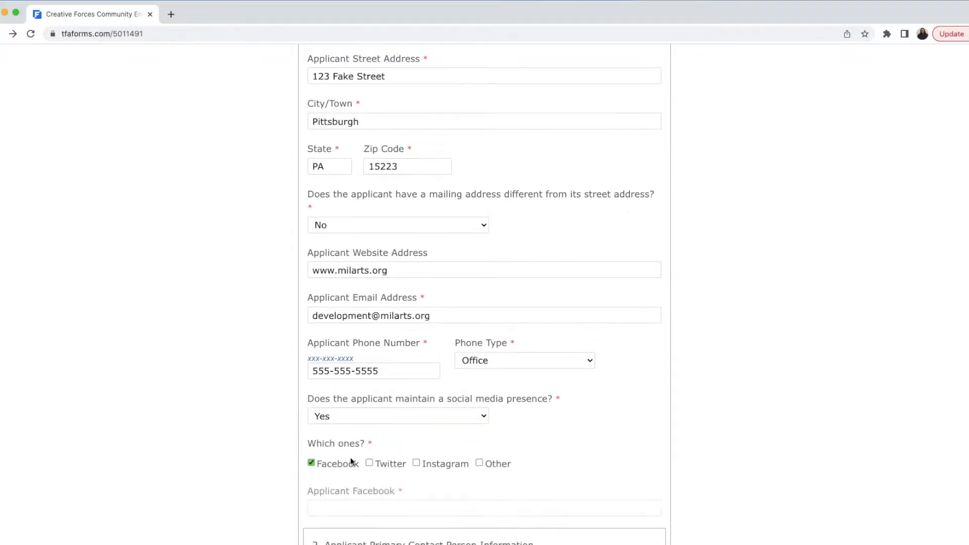
scroll(407, 435, down, 3)
click(398, 385)
click(436, 387)
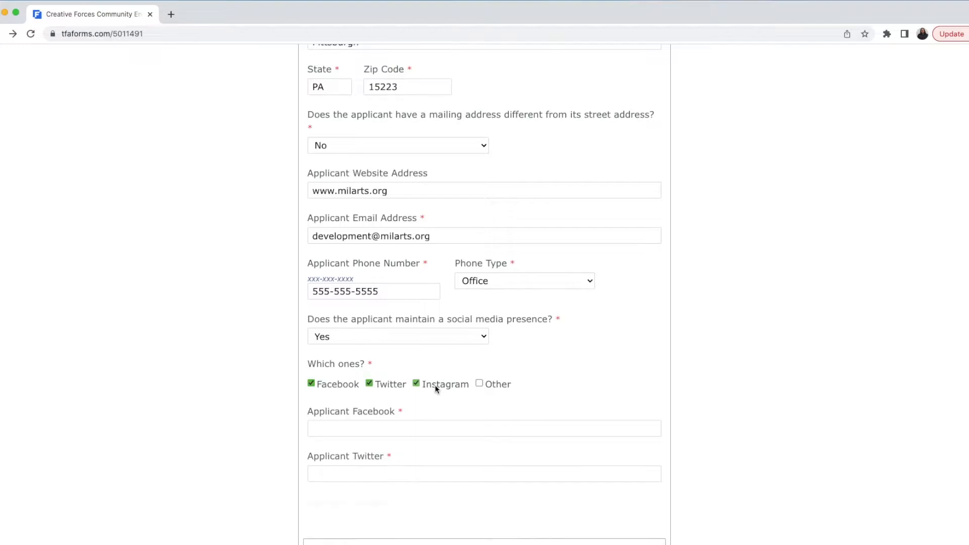
scroll(516, 383, down, 1)
click(503, 344)
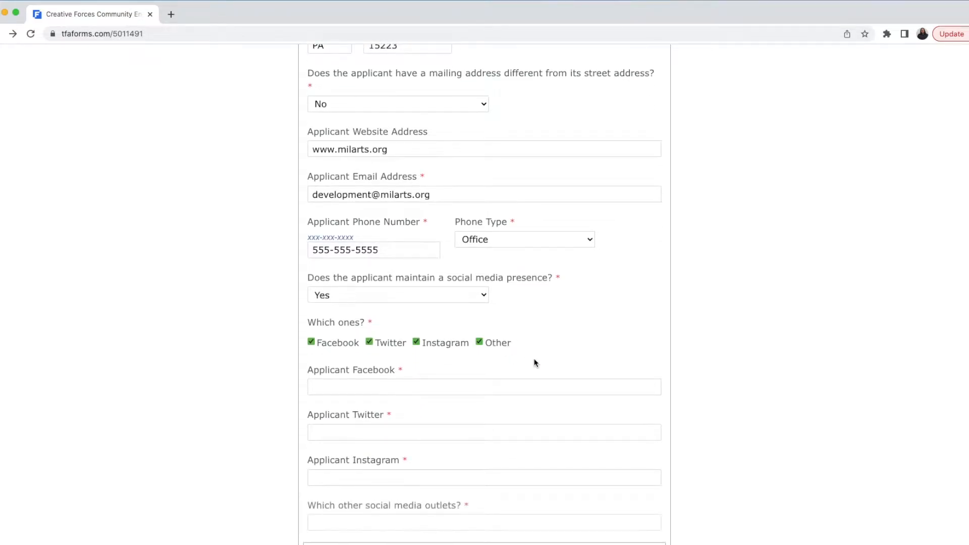
scroll(536, 363, down, 1)
click(493, 286)
click(466, 287)
click(392, 286)
click(355, 332)
text(www.facebook.)
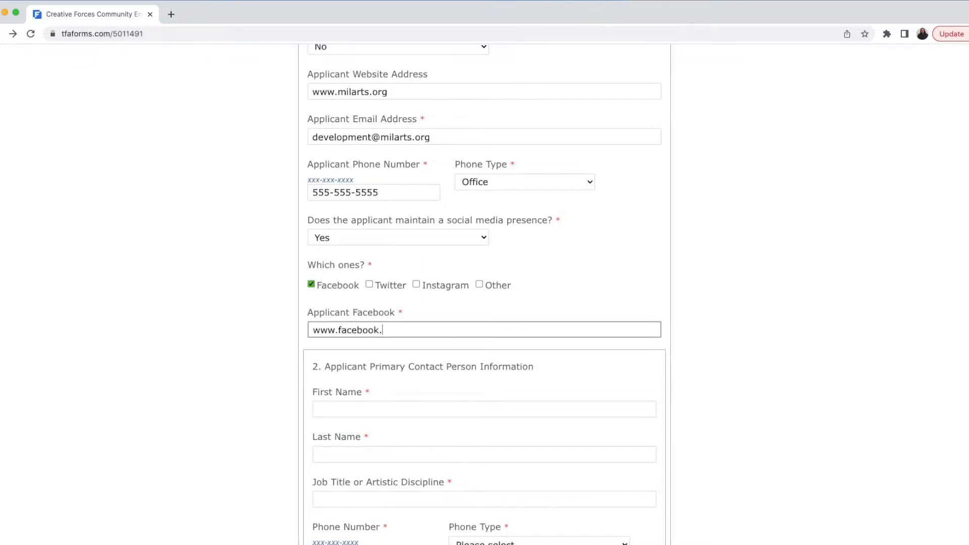
text(com/milarts)
scroll(448, 365, down, 2)
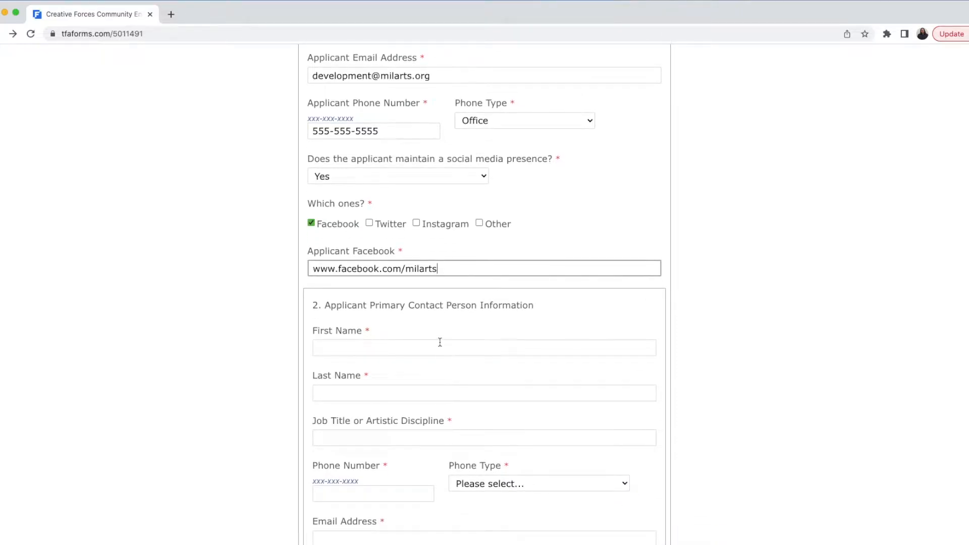
Step: Enter the primary contact's first and last name and job title Director of Development
click(440, 343)
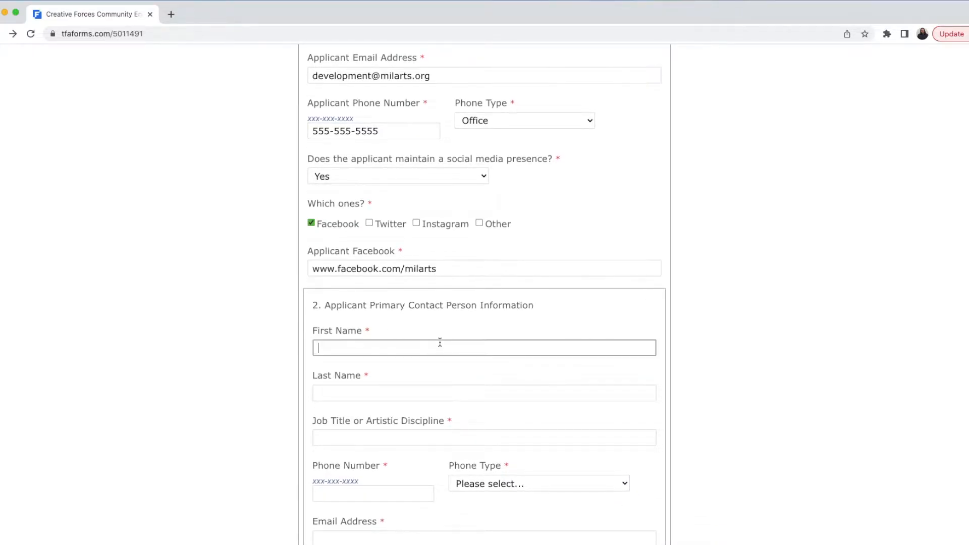
scroll(440, 343, down, 3)
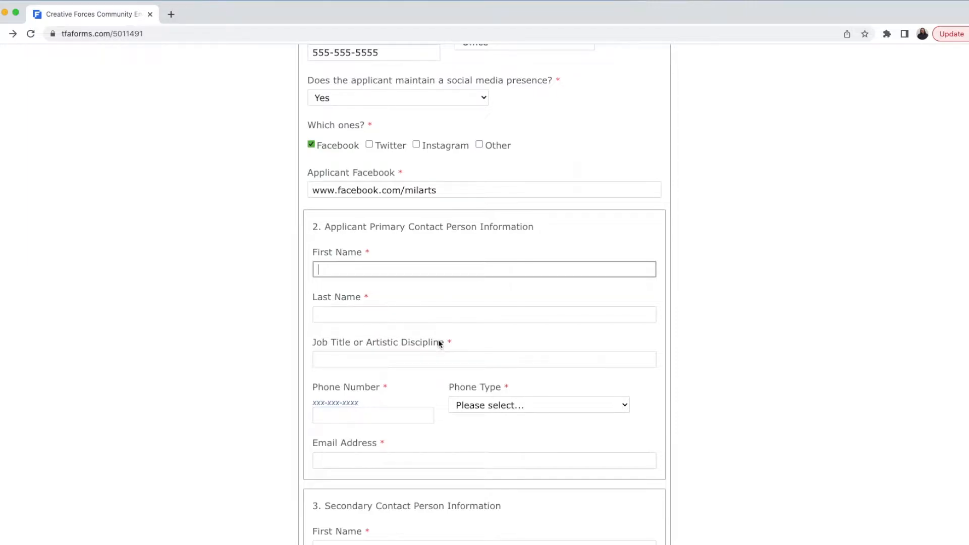
text(Joey)
key(Tab)
text(Shabadoo)
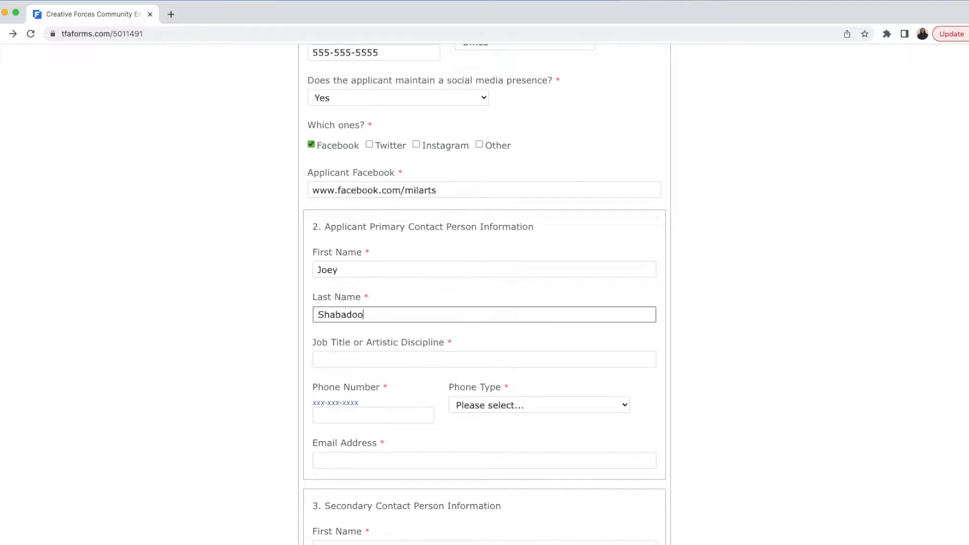
key(Tab)
text(Direc)
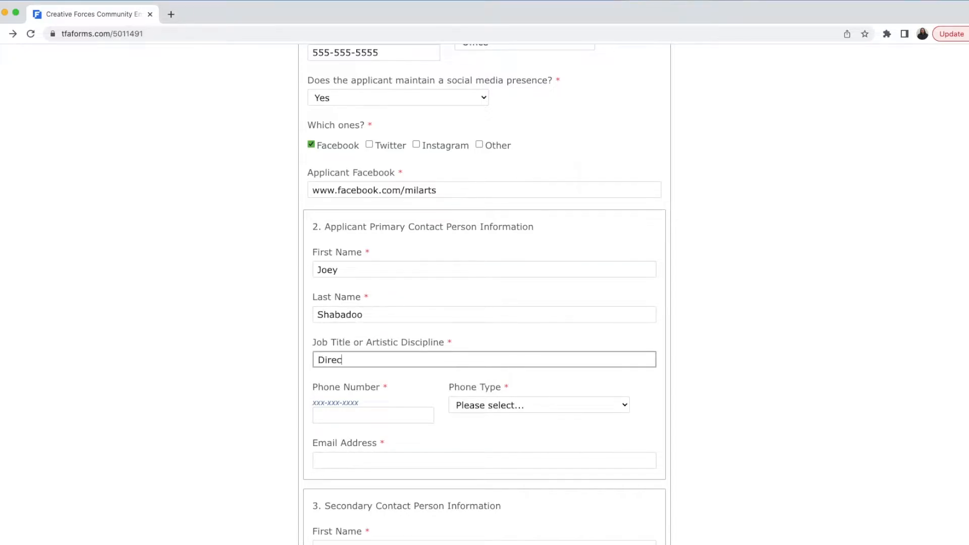
text(tor of Development)
Step: Enter the primary contact's phone number as type Office, plus their e-mail address
click(400, 411)
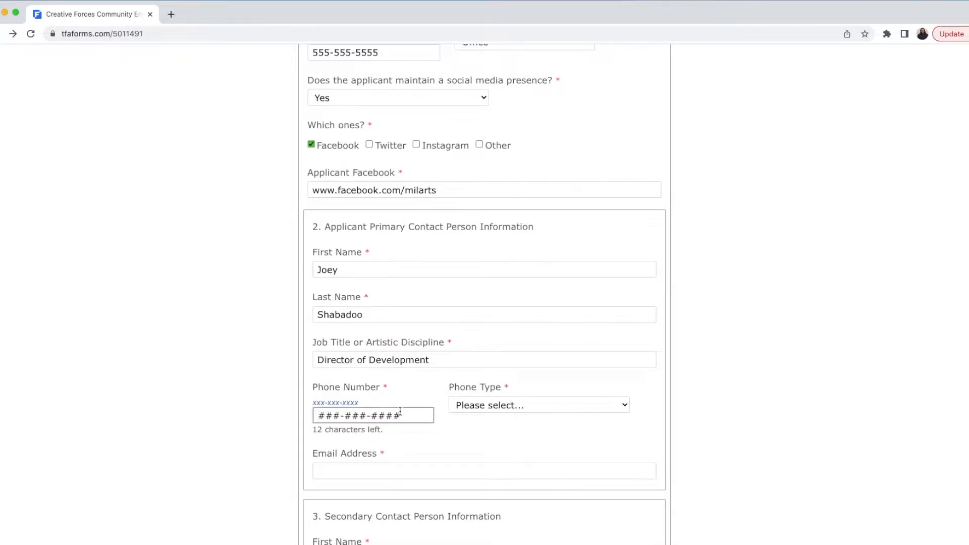
text(555555555555)
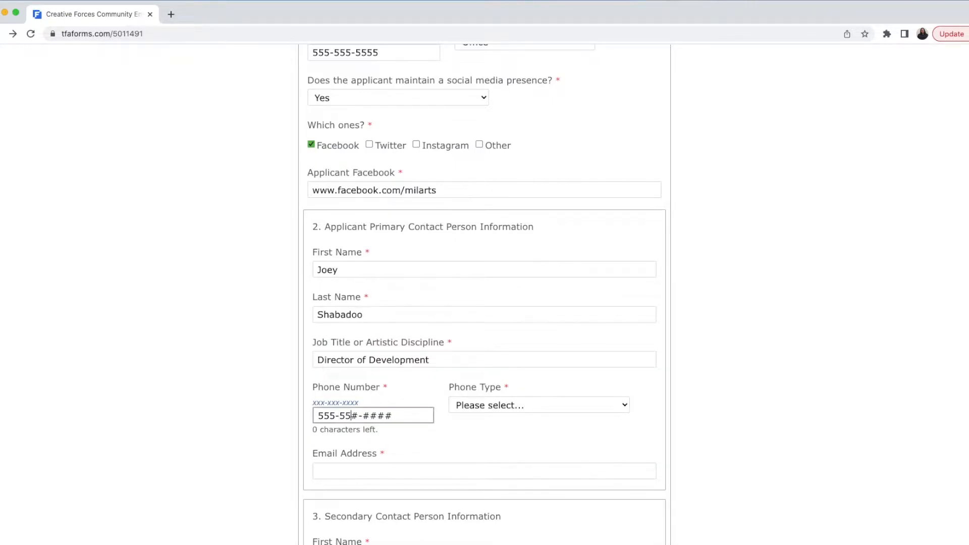
click(463, 408)
click(467, 441)
click(431, 460)
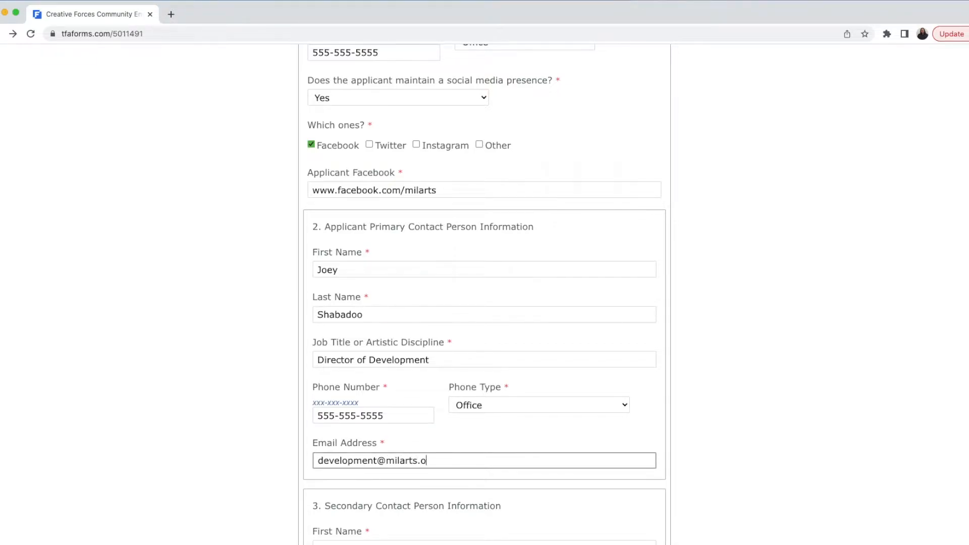
click(767, 380)
Step: Enter the secondary contact's first and last name and job title Director of Programs
scroll(751, 379, down, 5)
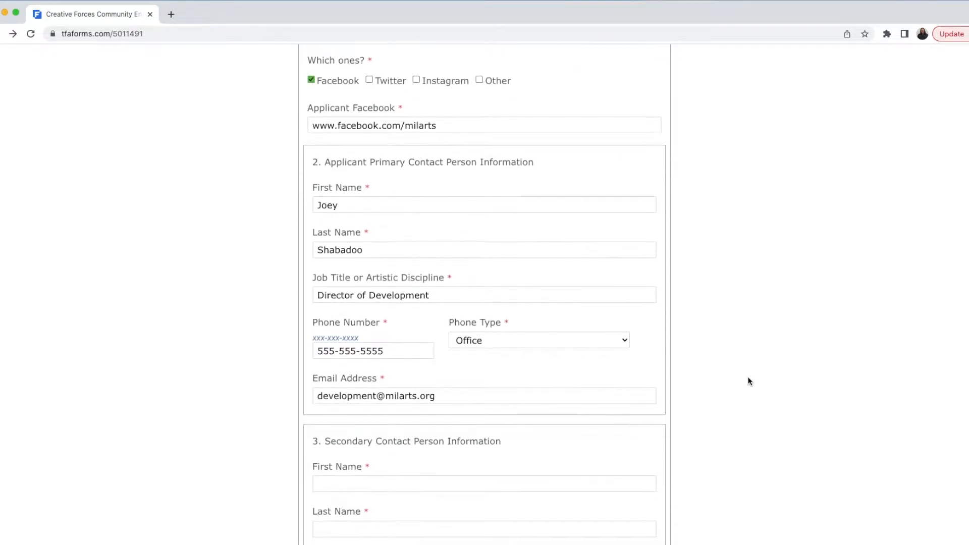
scroll(750, 381, down, 2)
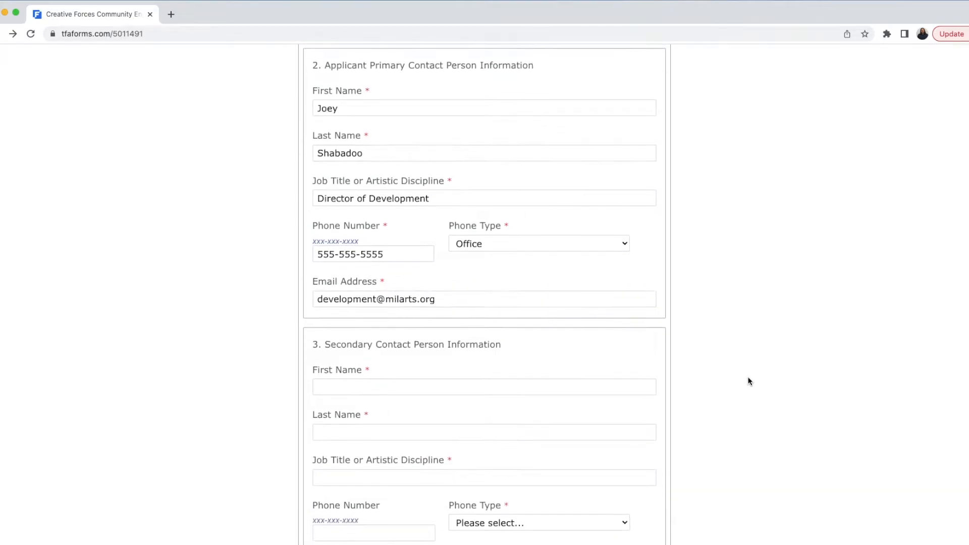
scroll(749, 381, down, 5)
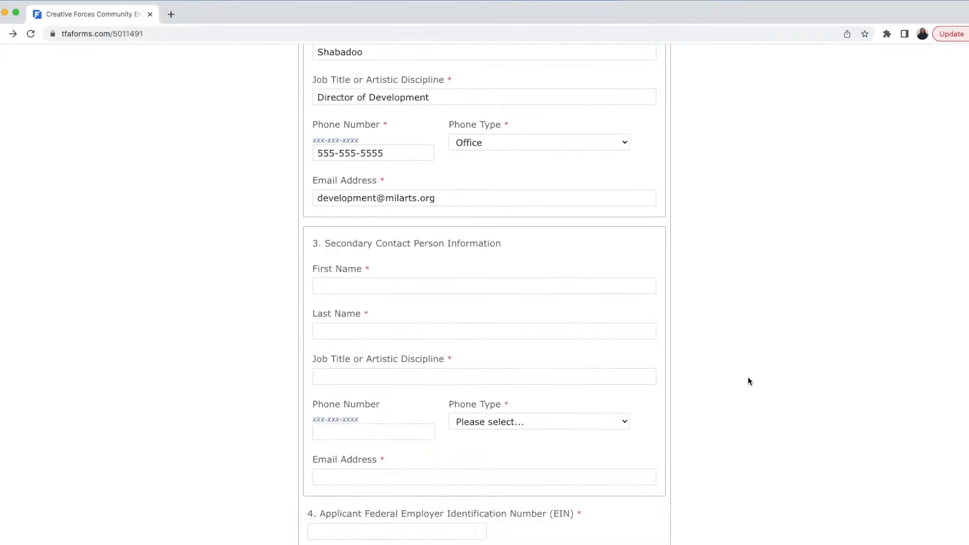
click(603, 184)
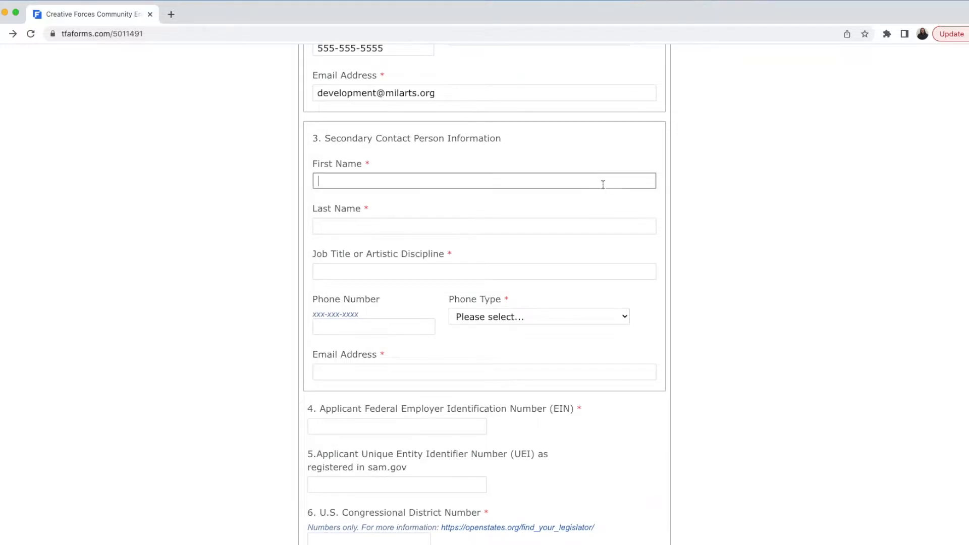
text(Janey)
key(Tab)
text(Shabadee)
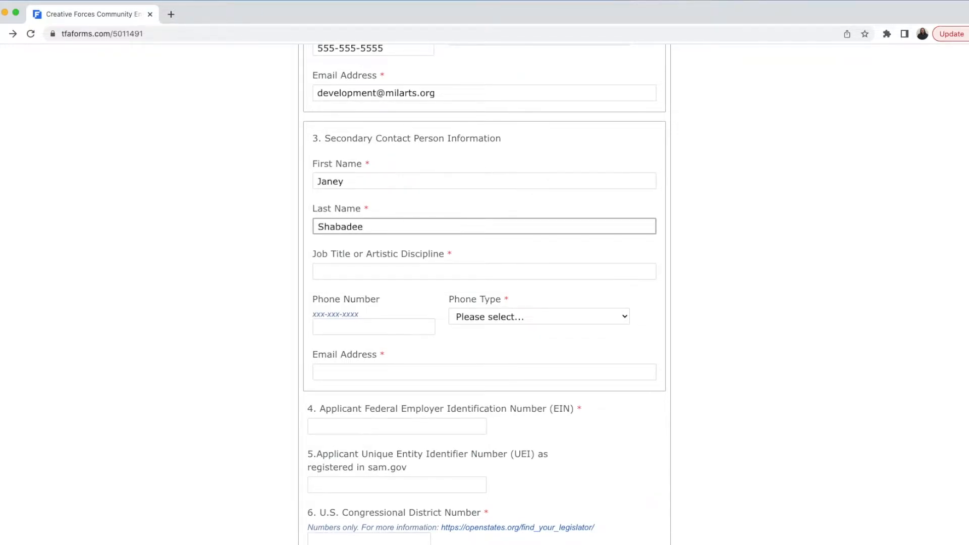
key(Tab)
text(Di)
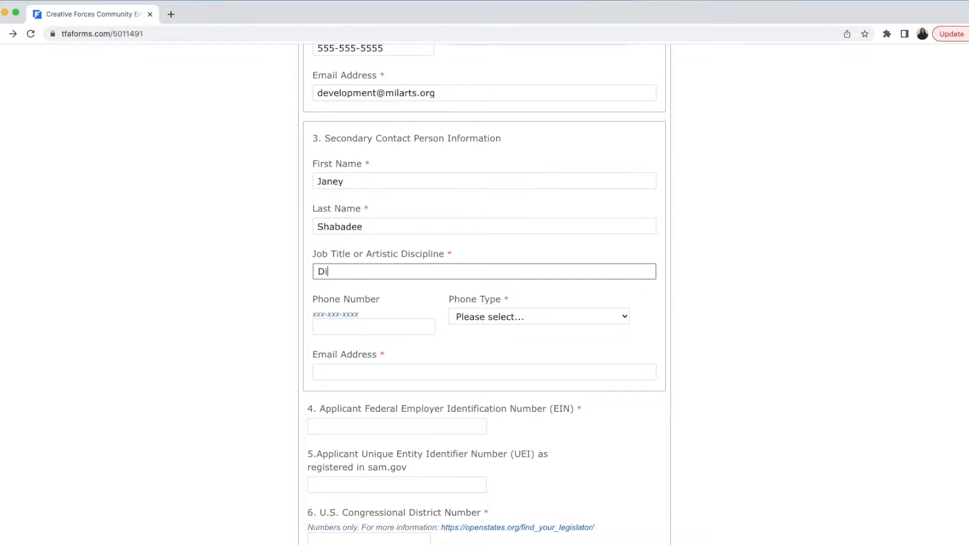
text(rector of Programs)
Step: Enter the secondary contact's phone number as type Office, plus their e-mail address
key(Tab)
text(555-555-555)
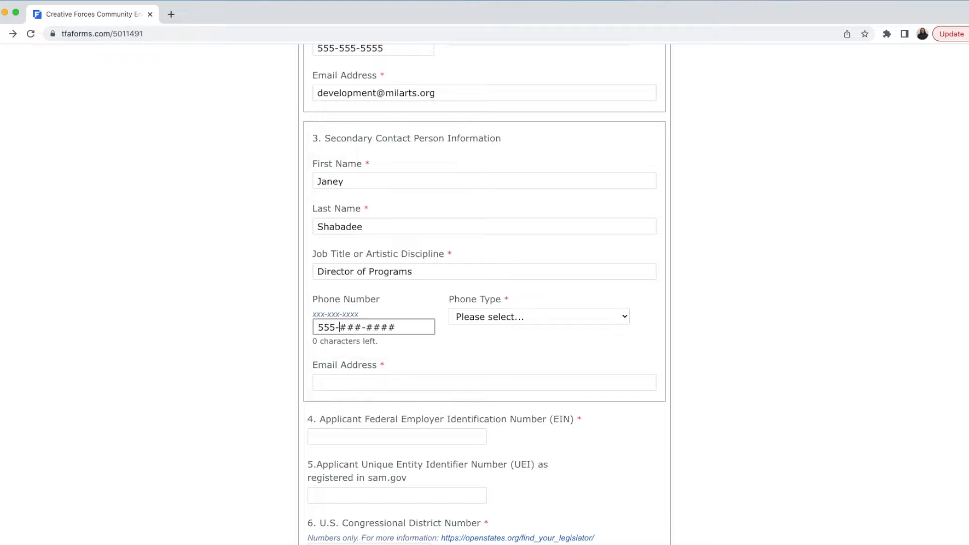
text(6)
click(575, 316)
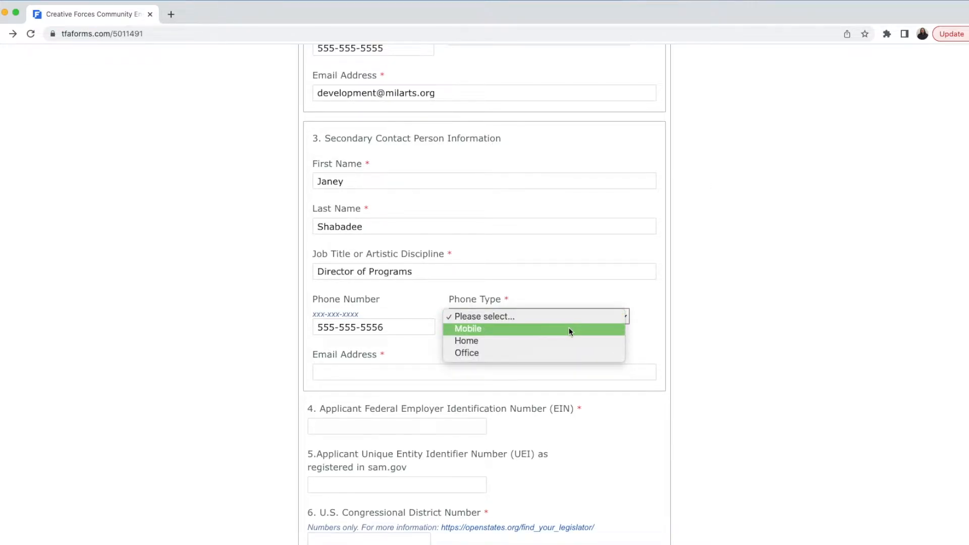
click(558, 353)
click(496, 370)
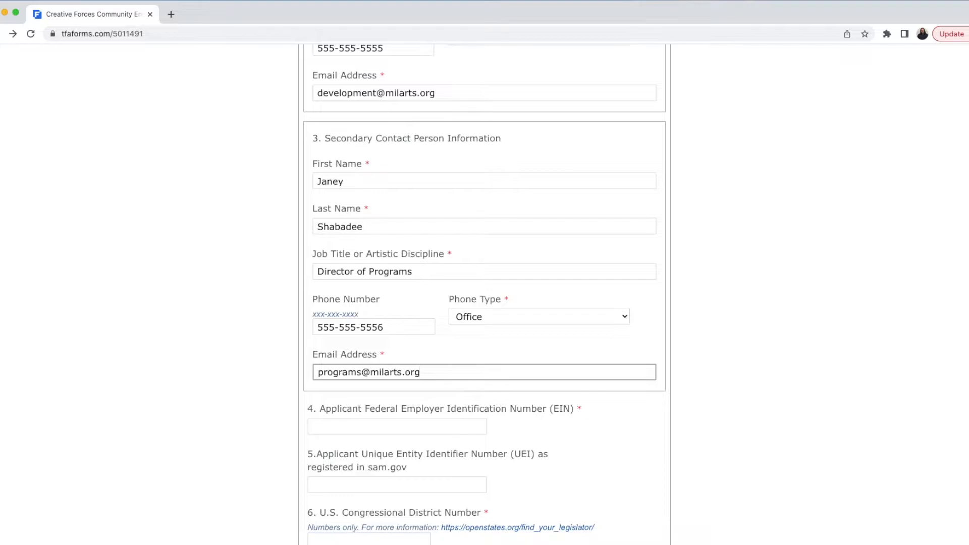
scroll(790, 347, down, 6)
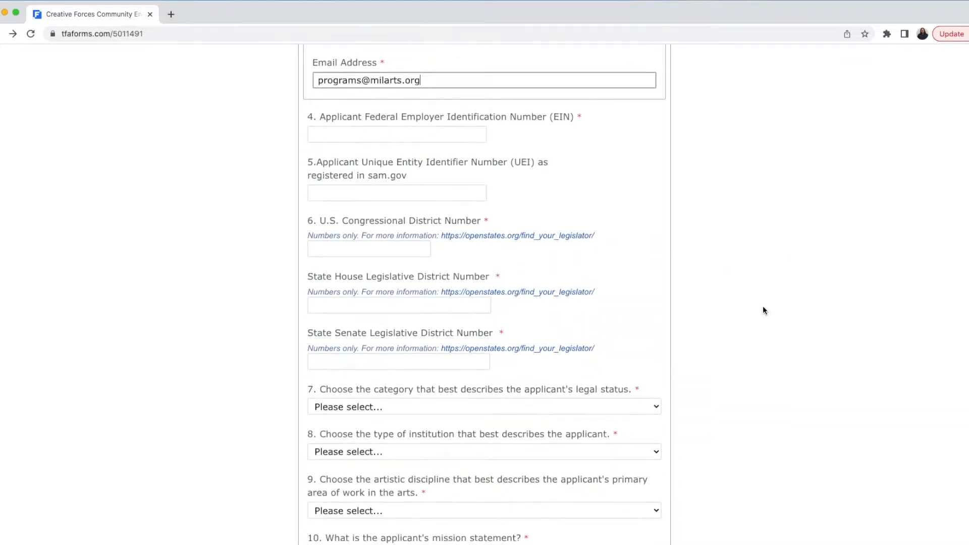
Step: Enter the applicant's EIN and UEI numbers, then open the Open States legislator lookup link
click(475, 134)
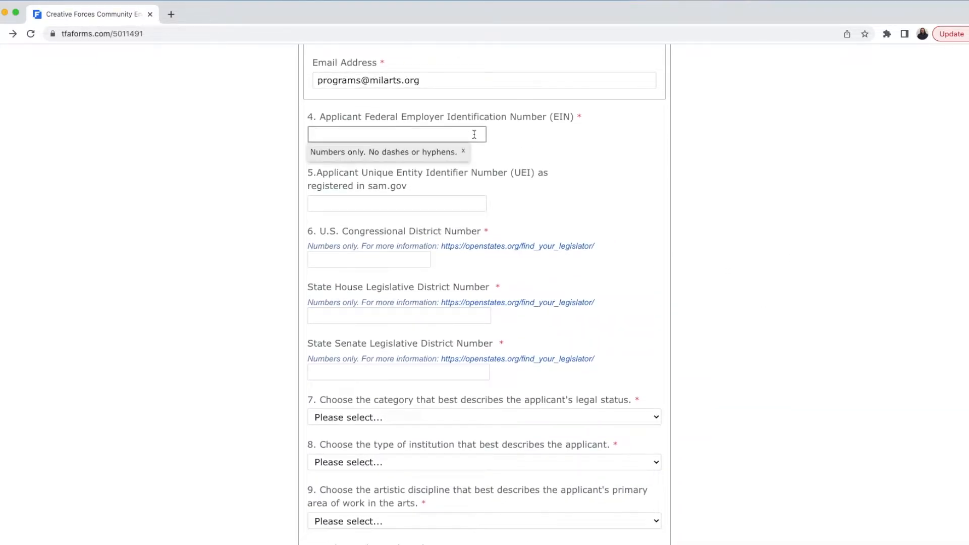
text(123456789)
click(463, 151)
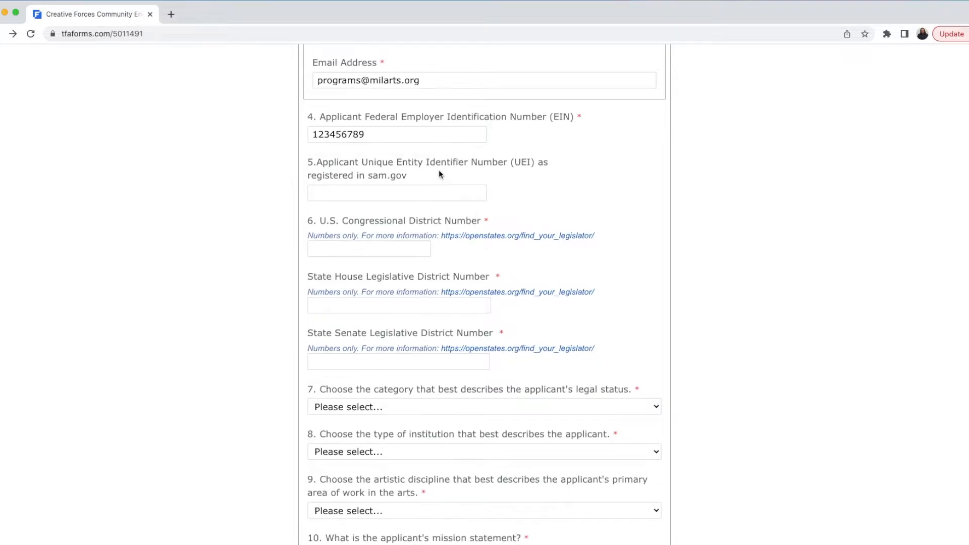
click(417, 194)
text(A)
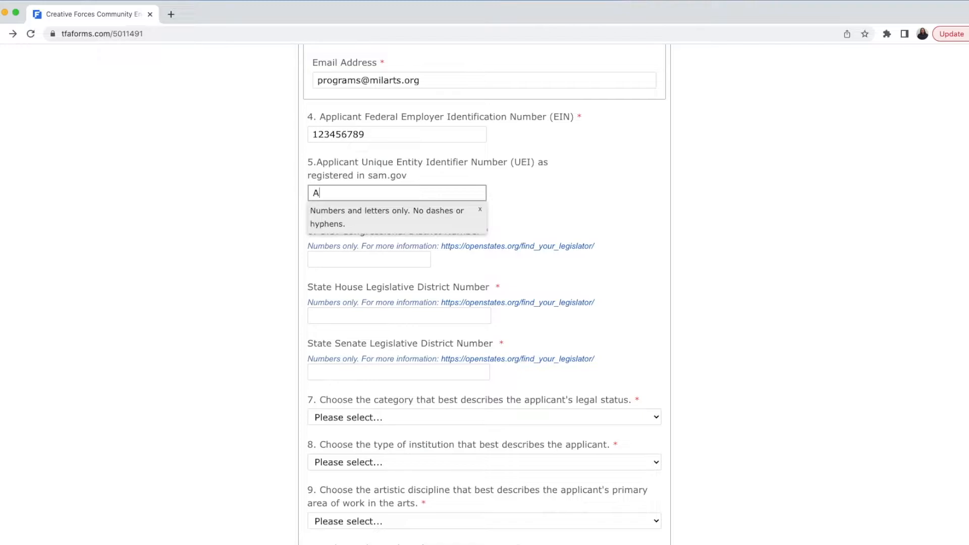
text(BC456789)
click(480, 209)
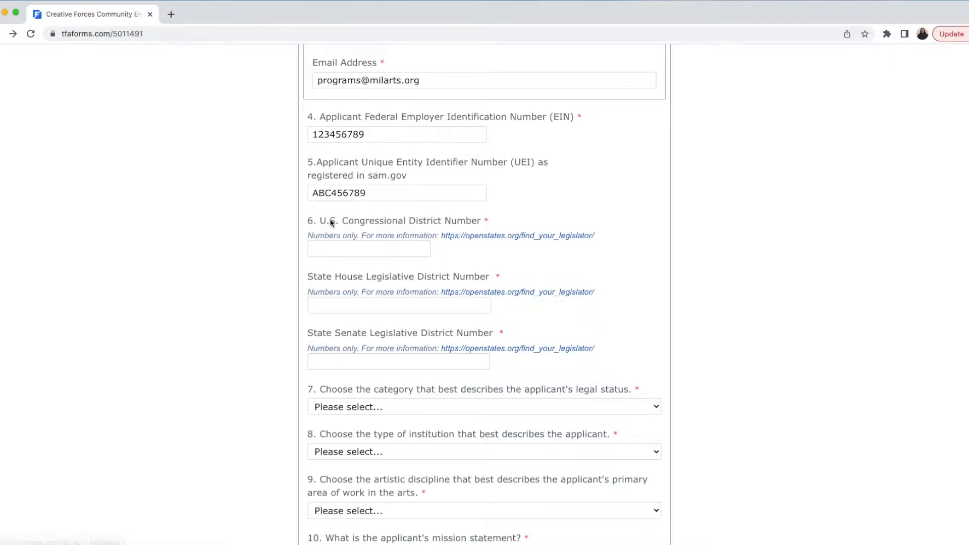
click(477, 236)
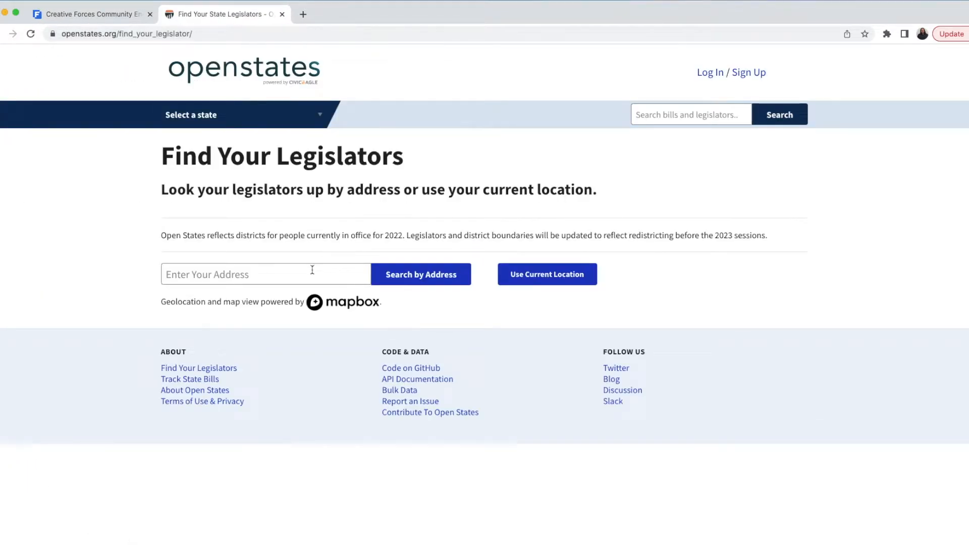
Step: Look up legislators for zip 15223 in Open States and find congressional district PA-17
click(312, 270)
text(1)
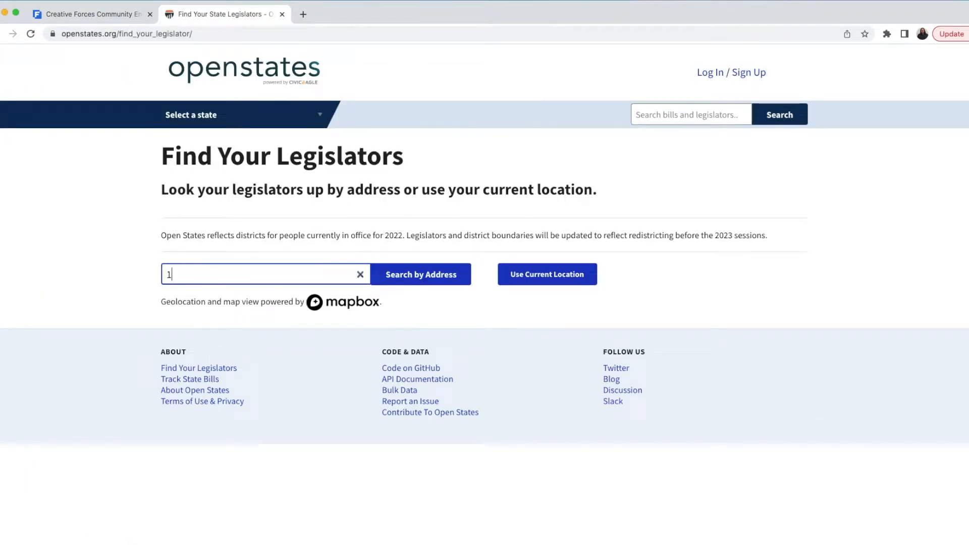
text(5223)
click(435, 274)
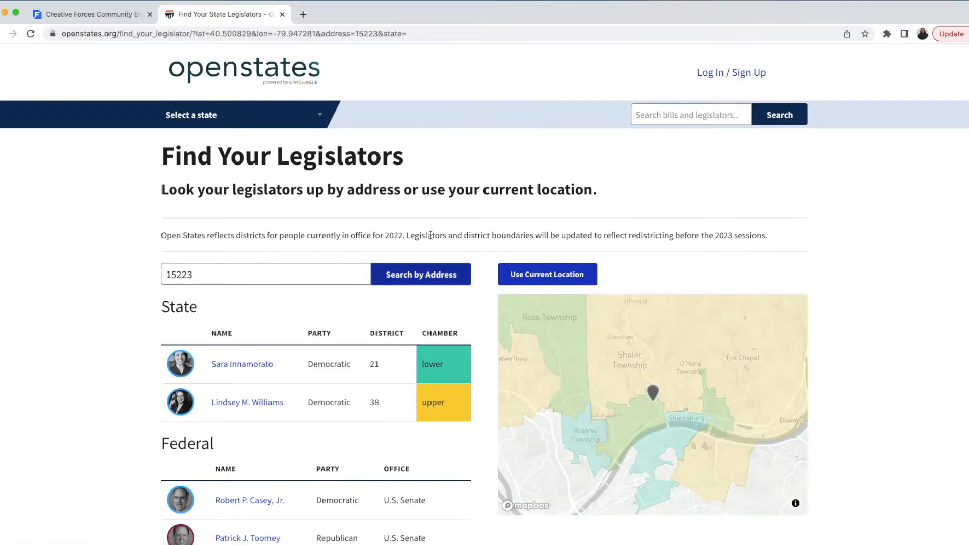
scroll(430, 235, down, 2)
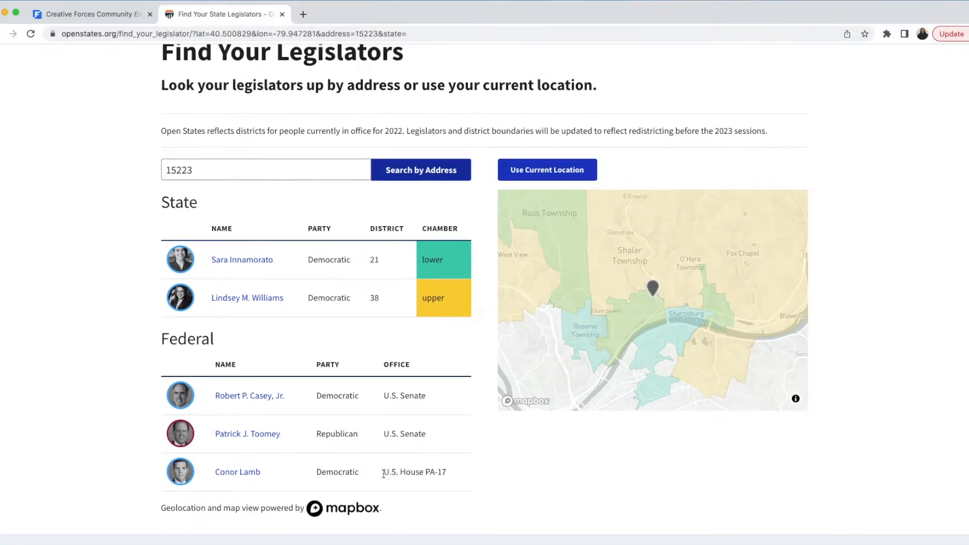
drag(383, 473, 448, 475)
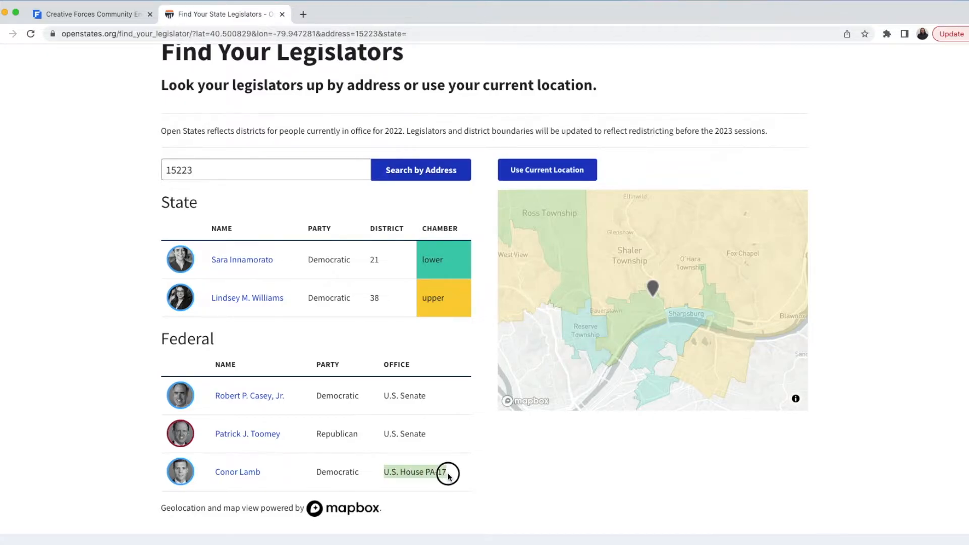
Step: Enter congressional district 17 and State House district 21 in the grant form
click(123, 15)
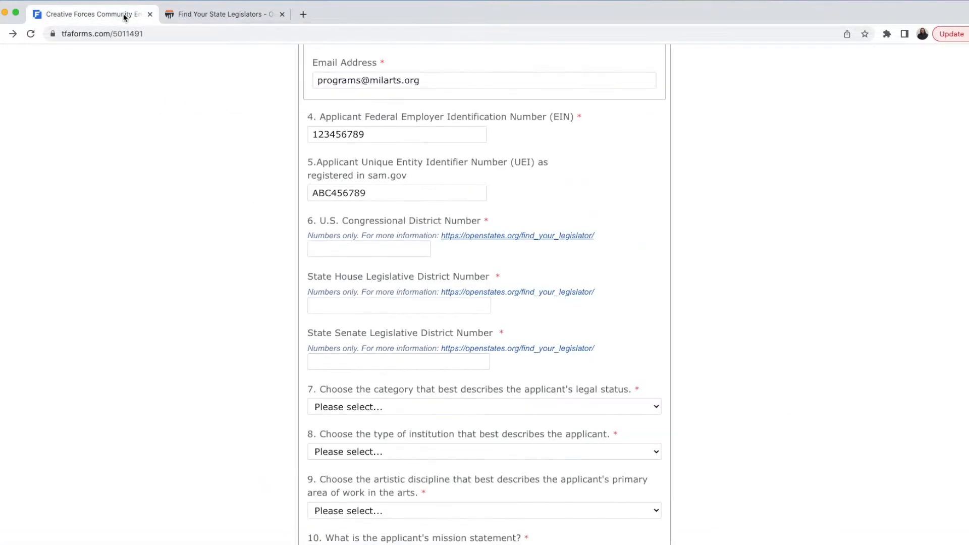
click(344, 249)
text(17)
click(351, 277)
click(228, 16)
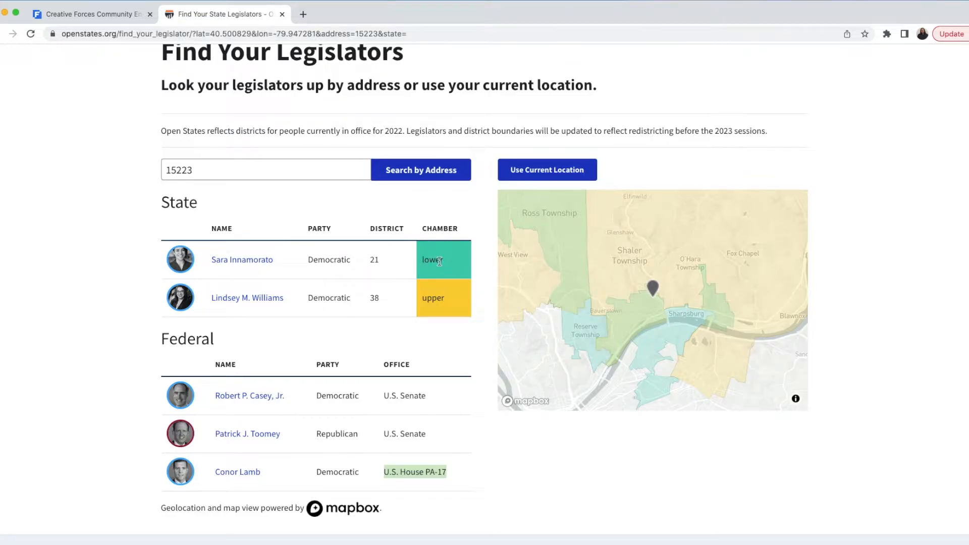
double_click(381, 259)
key(super+c)
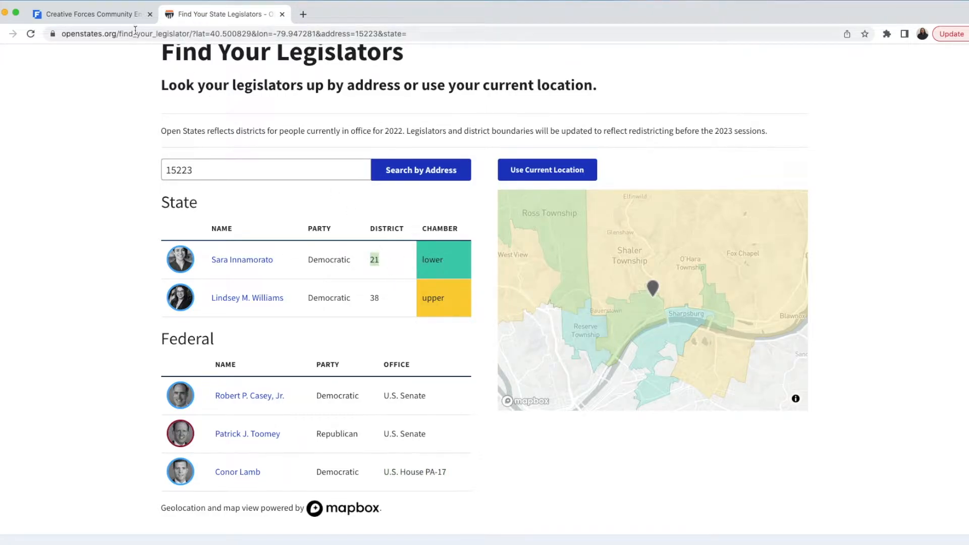
click(129, 20)
key(super+v)
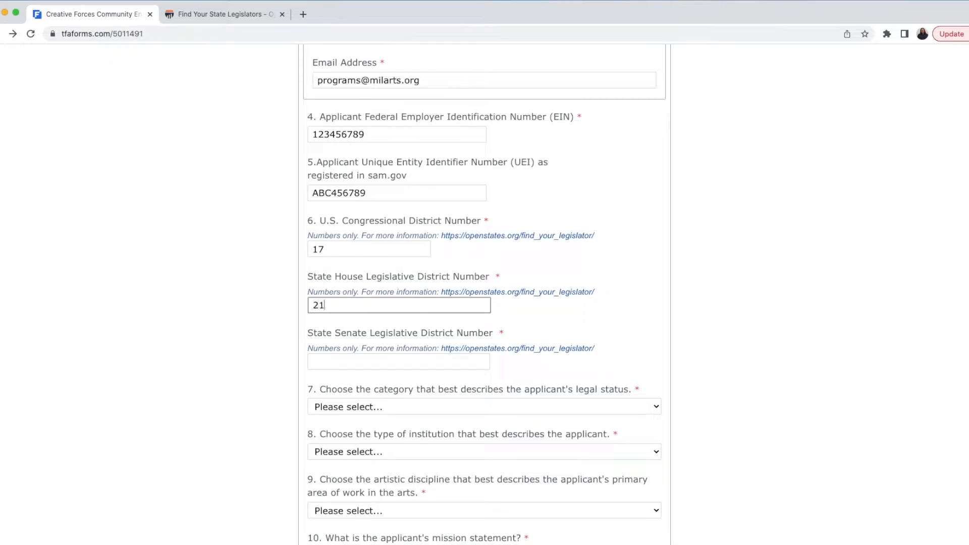
Step: Copy State Senate district 38 from the lookup results into the form
click(352, 361)
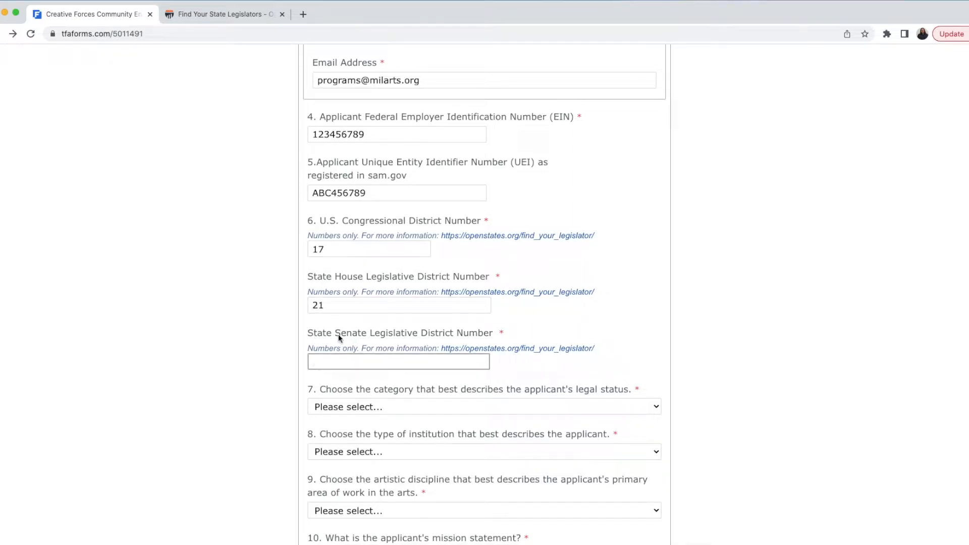
click(221, 13)
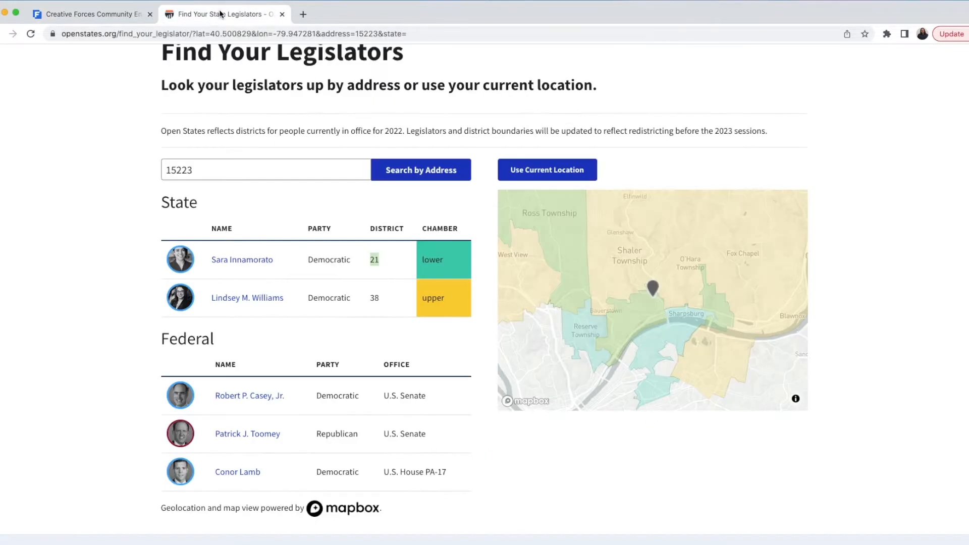
double_click(371, 298)
click(126, 14)
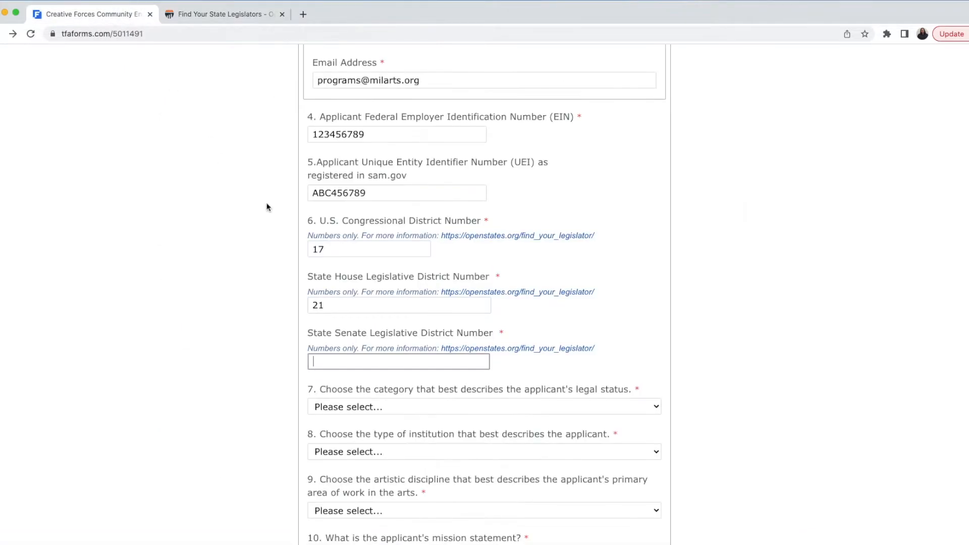
text(38)
click(720, 341)
Step: Select Organization - Nonprofit (501c3) for Q7, Community Service Organization for Q8, and Music for Q9
scroll(657, 295, down, 7)
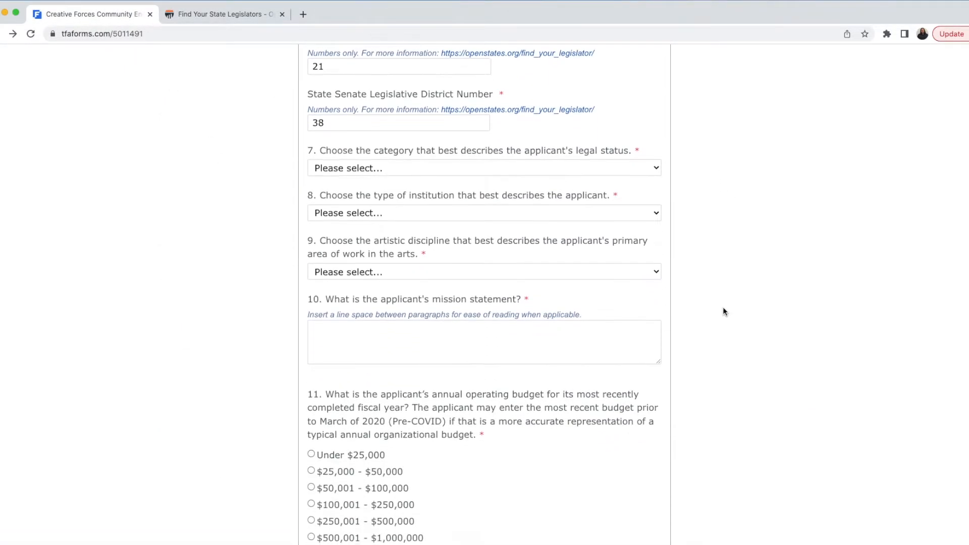
scroll(684, 121, up, 1)
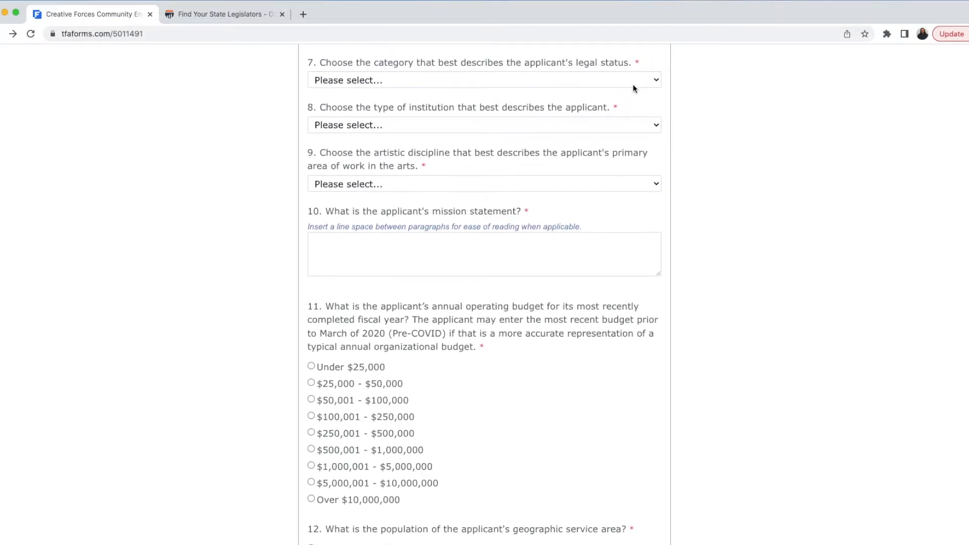
click(633, 84)
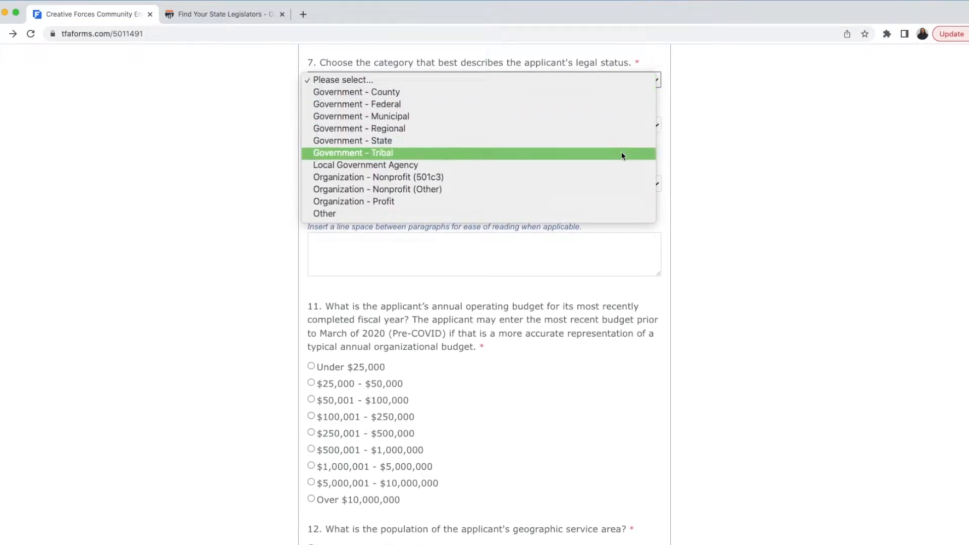
click(610, 176)
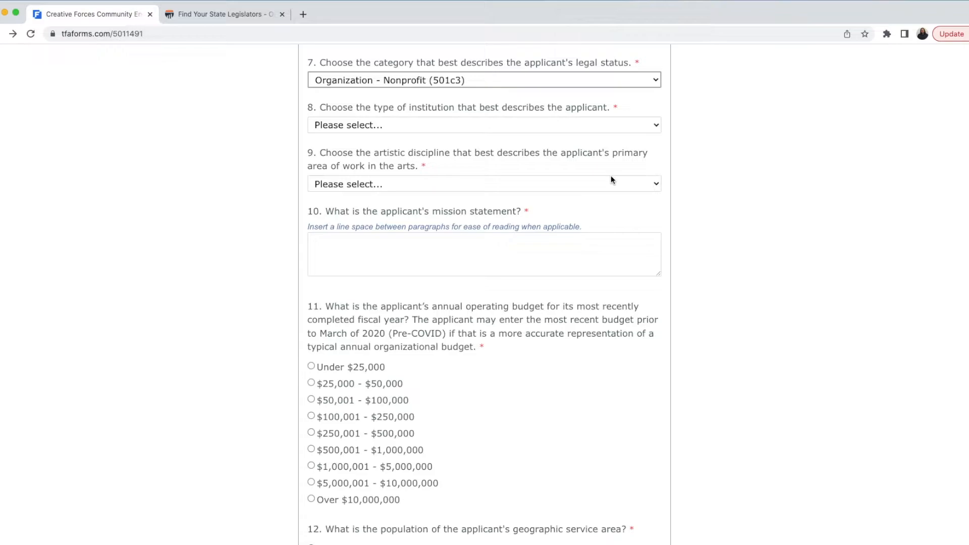
click(607, 125)
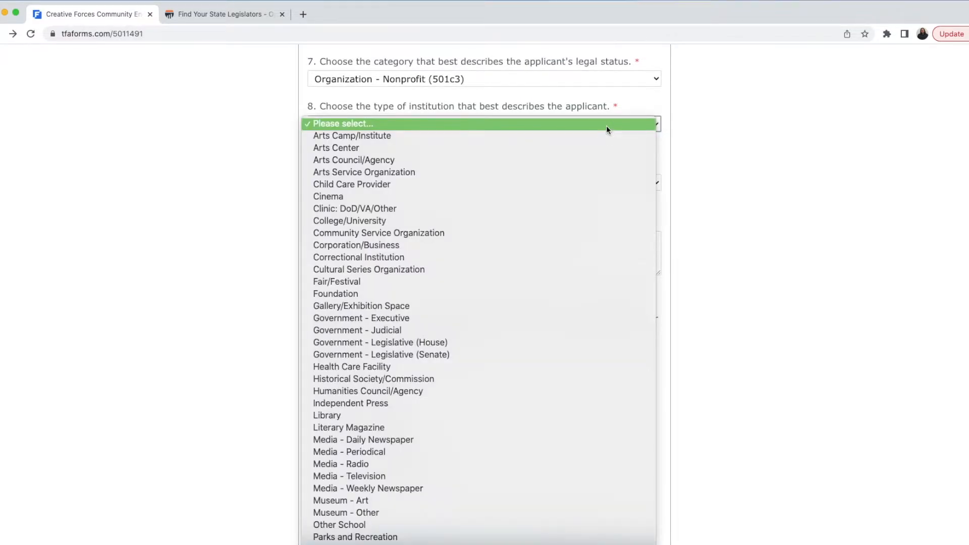
scroll(604, 152, down, 3)
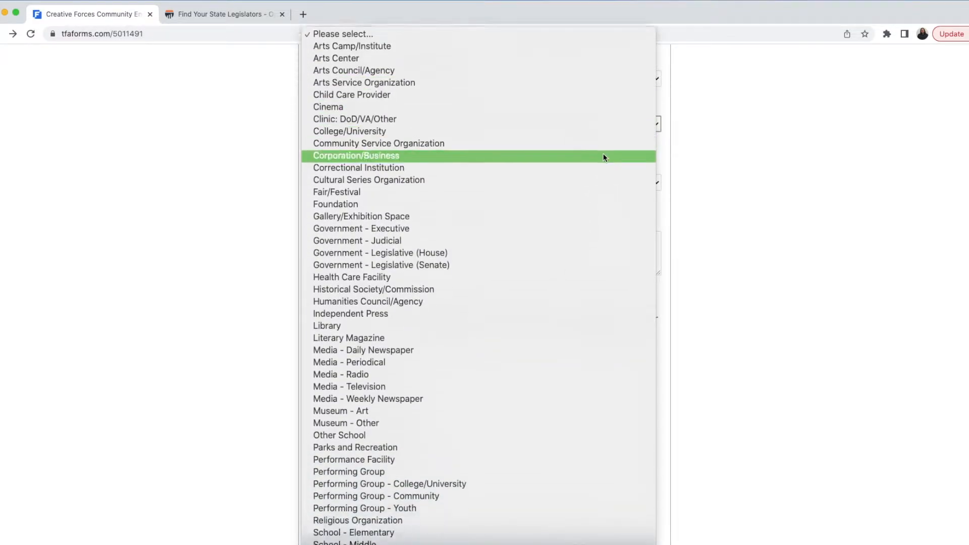
scroll(604, 157, down, 1)
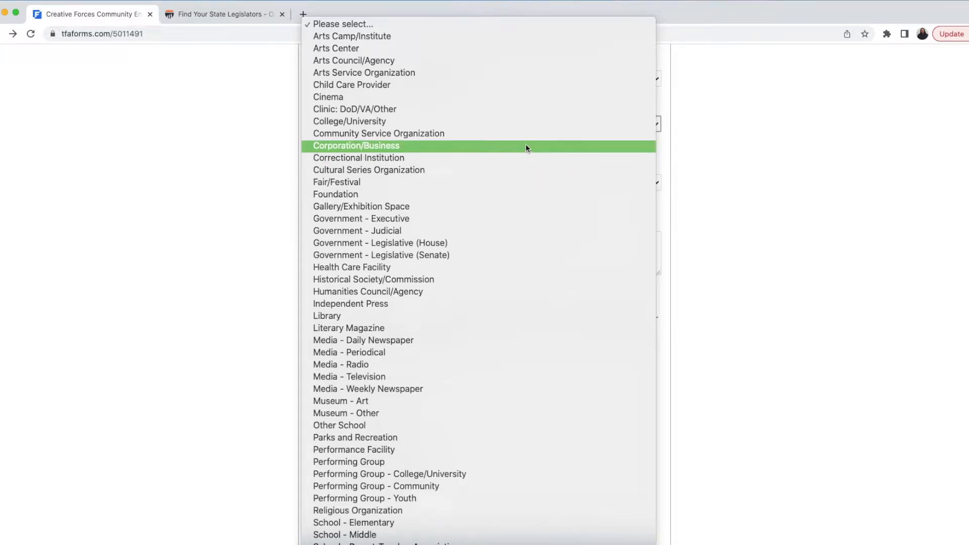
click(528, 136)
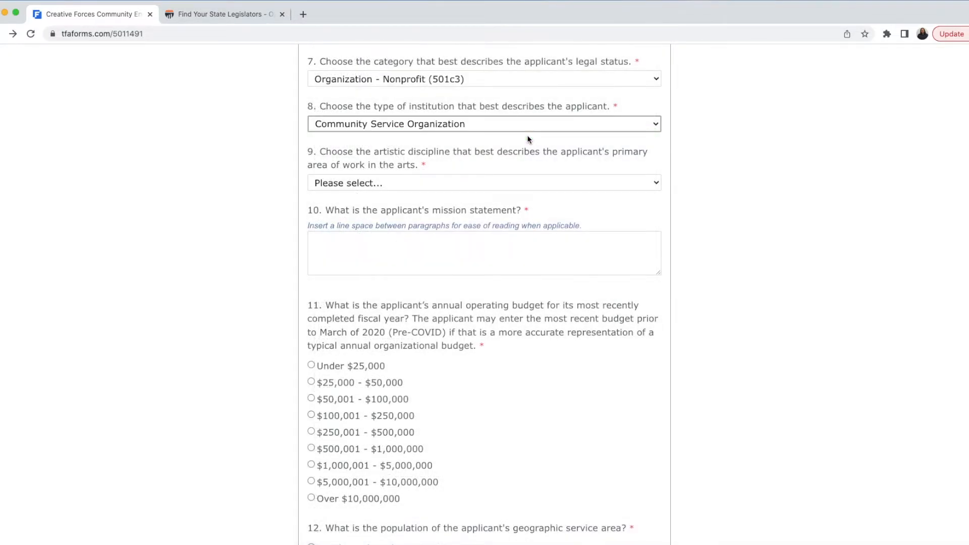
click(625, 182)
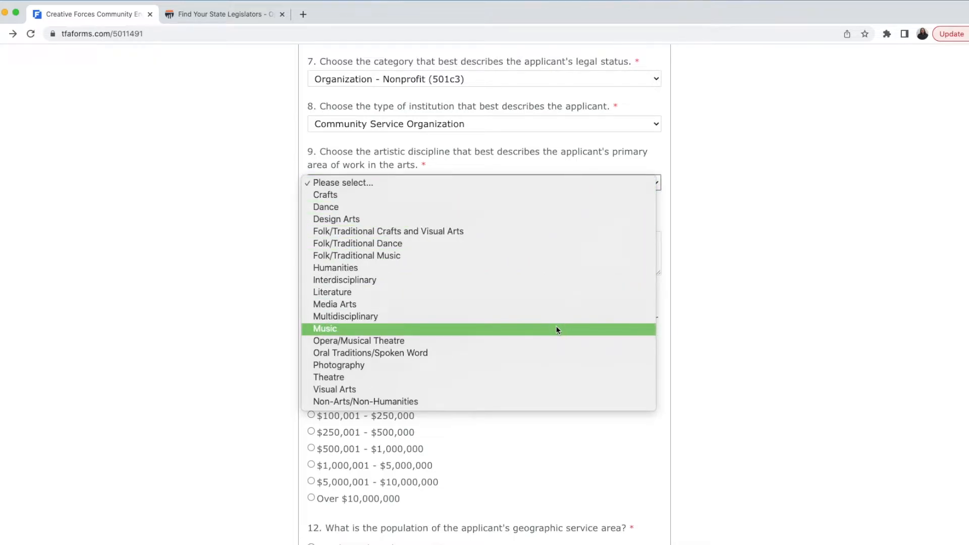
click(556, 330)
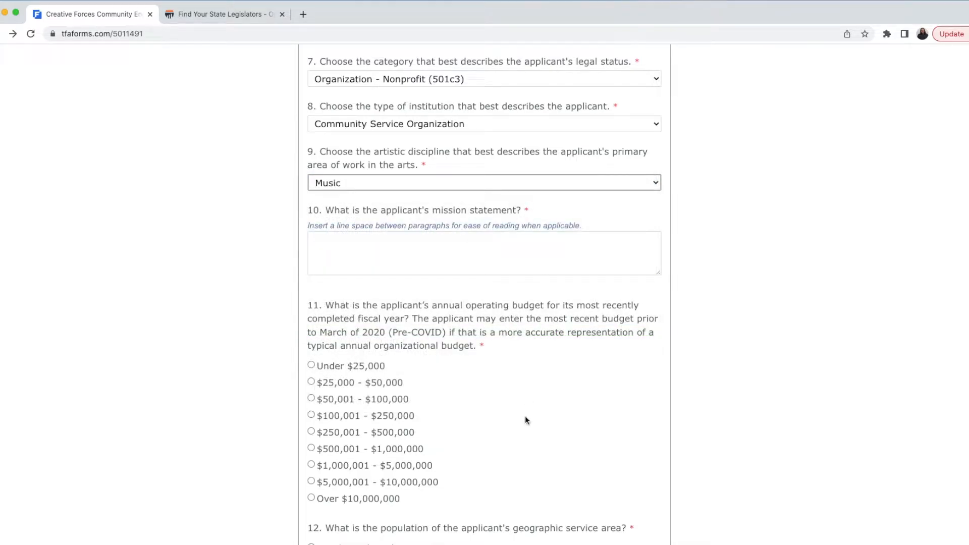
key(super+Tab)
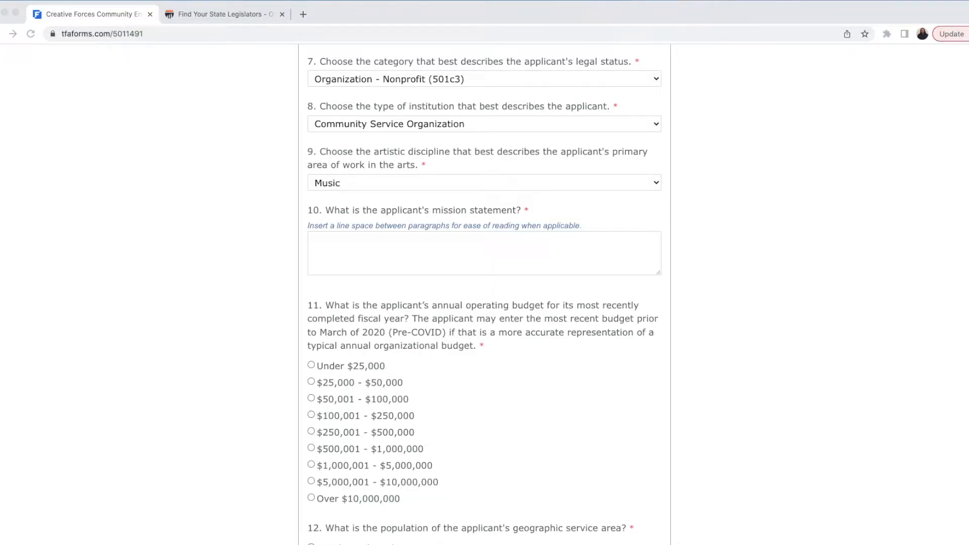
Step: Paste the organization's mission statement into question 10
click(379, 253)
key(ctrl+v)
scroll(378, 253, up, 1)
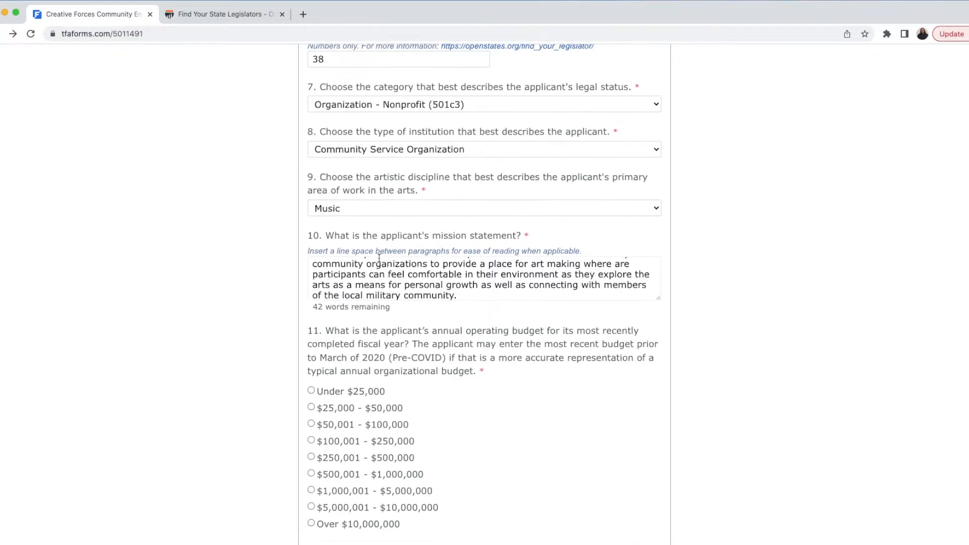
scroll(450, 309, up, 2)
scroll(451, 309, up, 2)
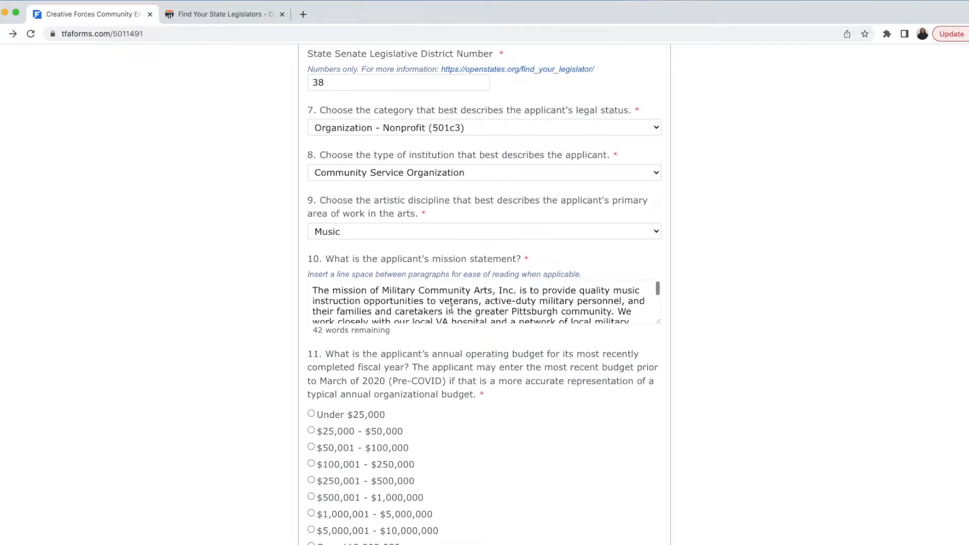
scroll(451, 309, down, 3)
click(476, 368)
Step: Choose the $100,001 - $250,000 annual operating budget in question 11
scroll(474, 384, down, 2)
scroll(473, 399, down, 5)
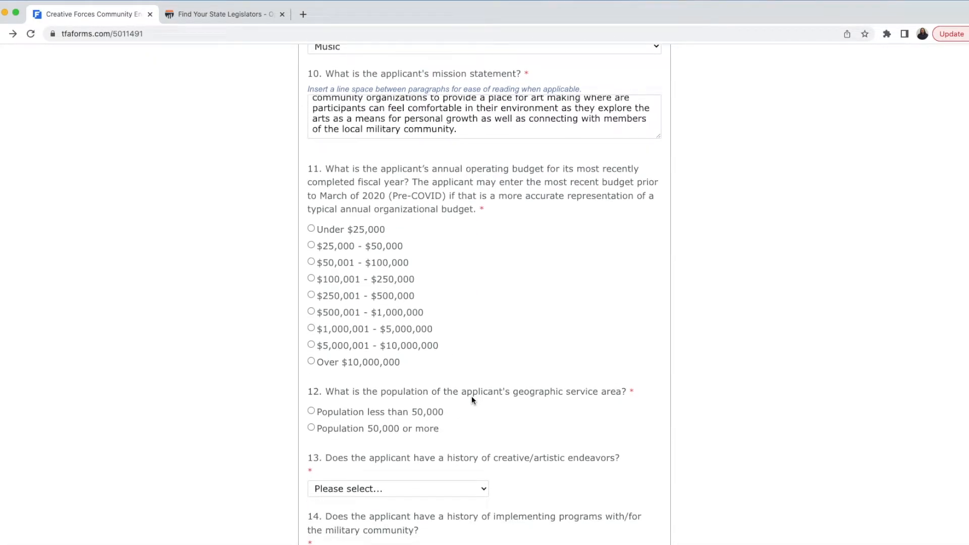
click(390, 277)
Step: Set the service area to Population 50,000 or more and answer Yes to question 13
scroll(474, 344, down, 3)
scroll(476, 346, down, 3)
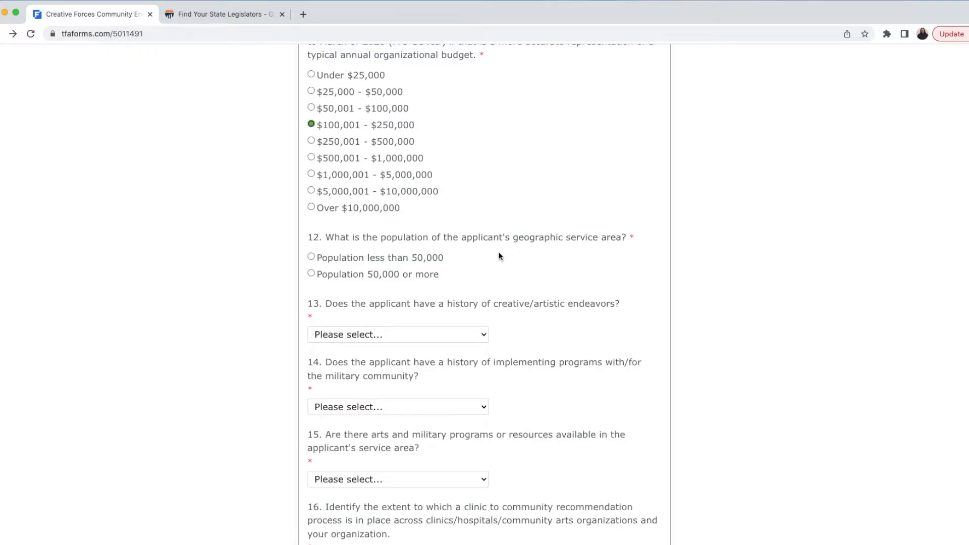
click(429, 274)
scroll(593, 308, down, 5)
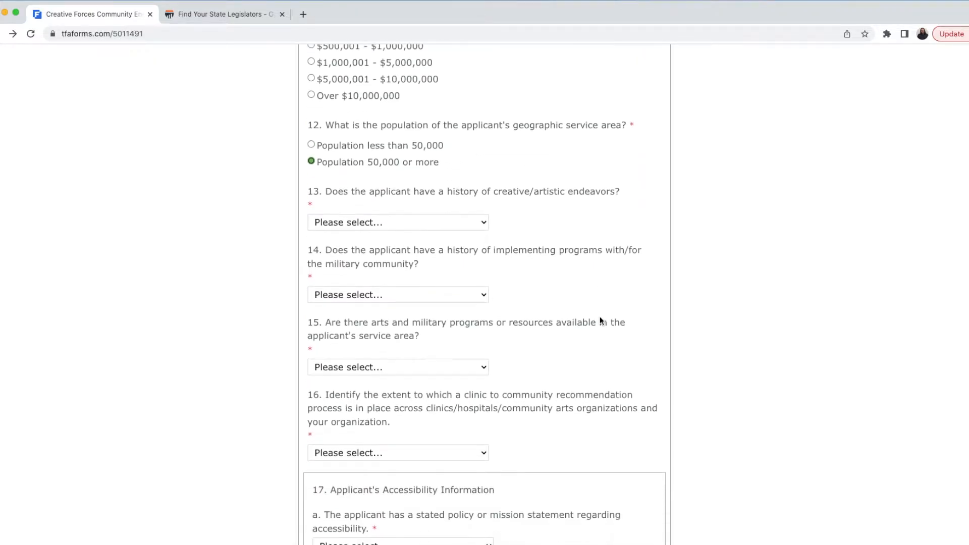
click(473, 217)
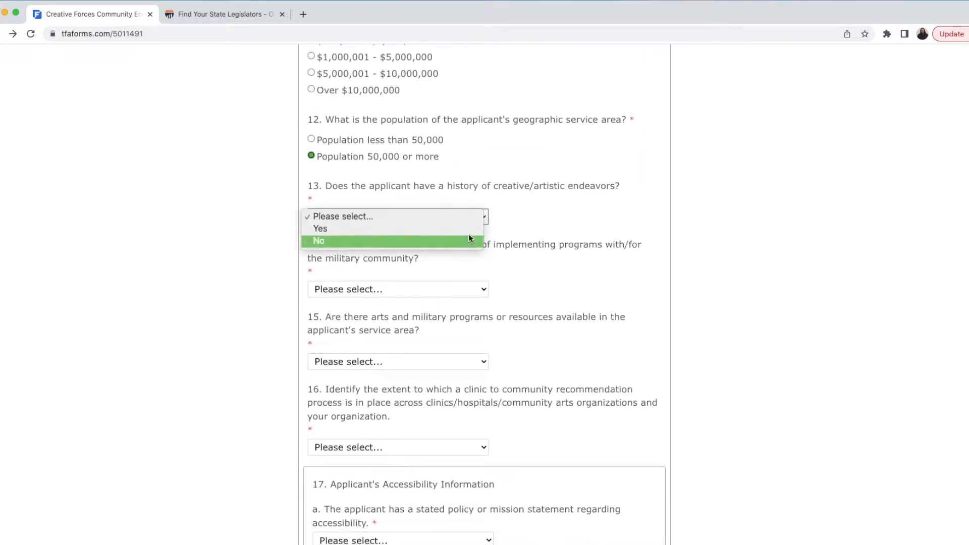
click(468, 229)
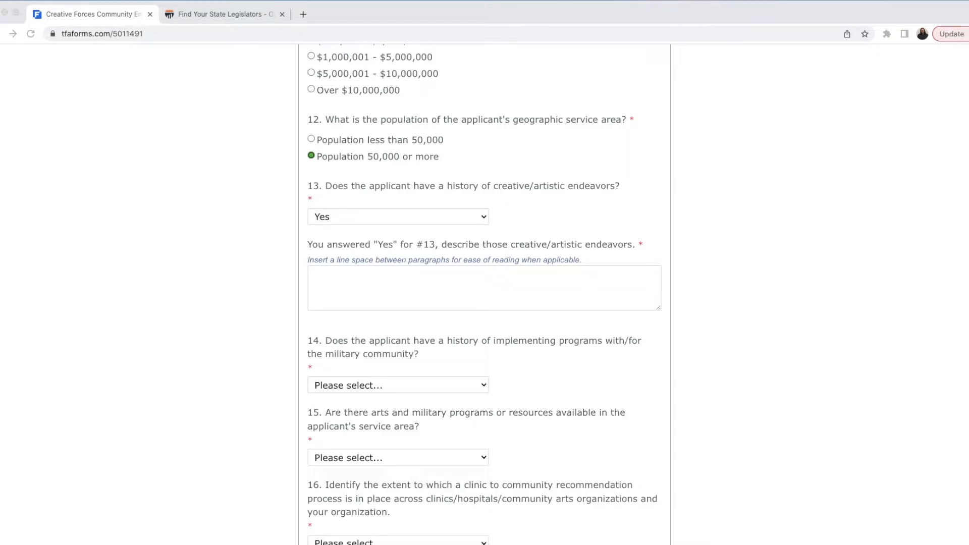
Step: Paste the description of MilArts' creative endeavors under question 13
click(455, 285)
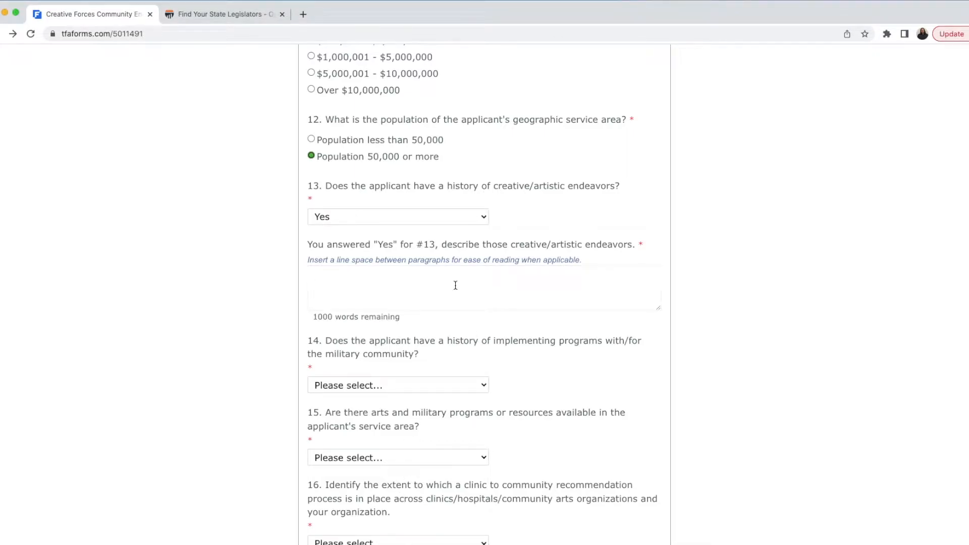
text(MilArts has been providing free and reduced cost private and group music lessons since we opened our doors in 2012. MilArts also has multiple musical ensembles for our participants to play in, including a community orchestra, wind band, jazz combos, rock bands, and hip hop groups that are all hosted in our studio facilities and perform at military service organizations across the city.)
scroll(448, 296, up, 3)
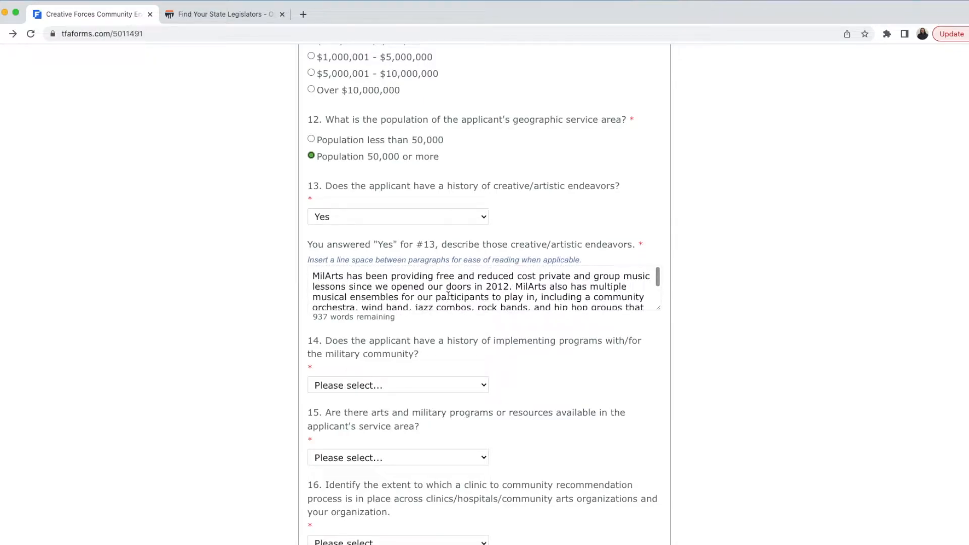
scroll(448, 296, down, 3)
click(492, 339)
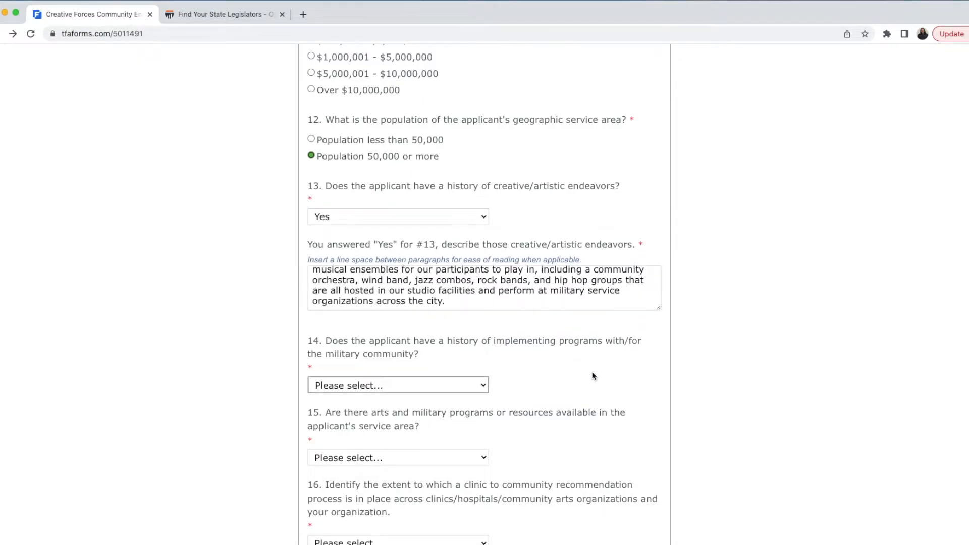
Step: Answer Yes to question 14 and paste the military programs description, adding trailing dots after 2012
scroll(590, 374, down, 3)
click(453, 247)
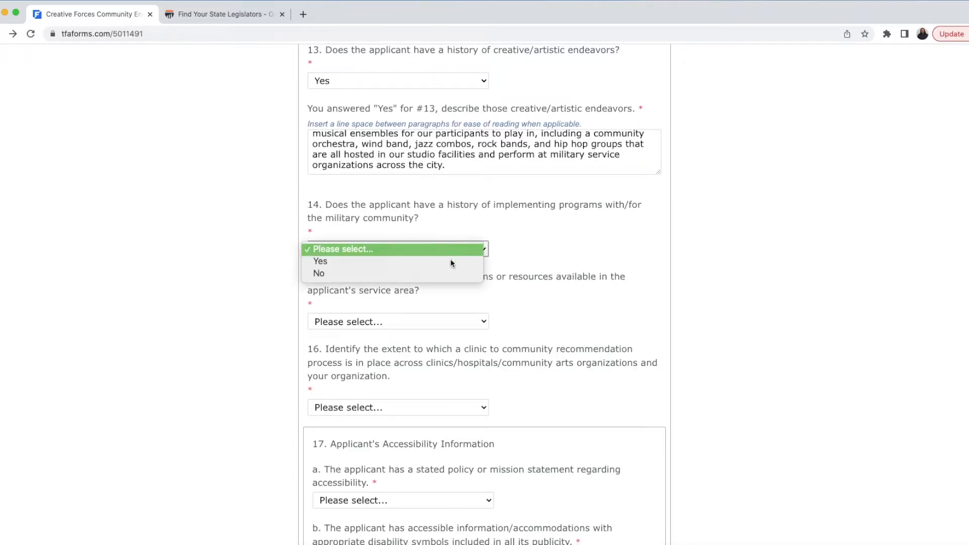
click(450, 264)
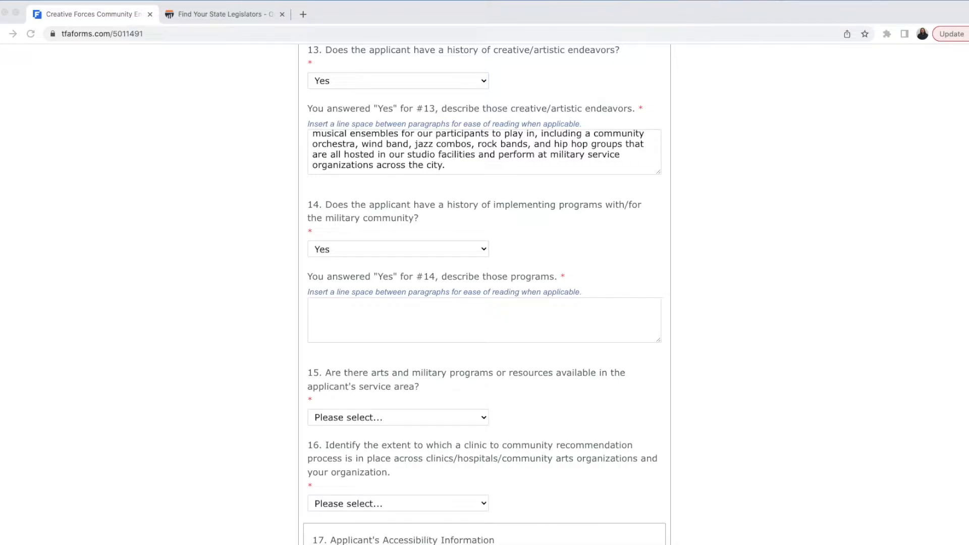
scroll(552, 318, up, 1)
click(552, 319)
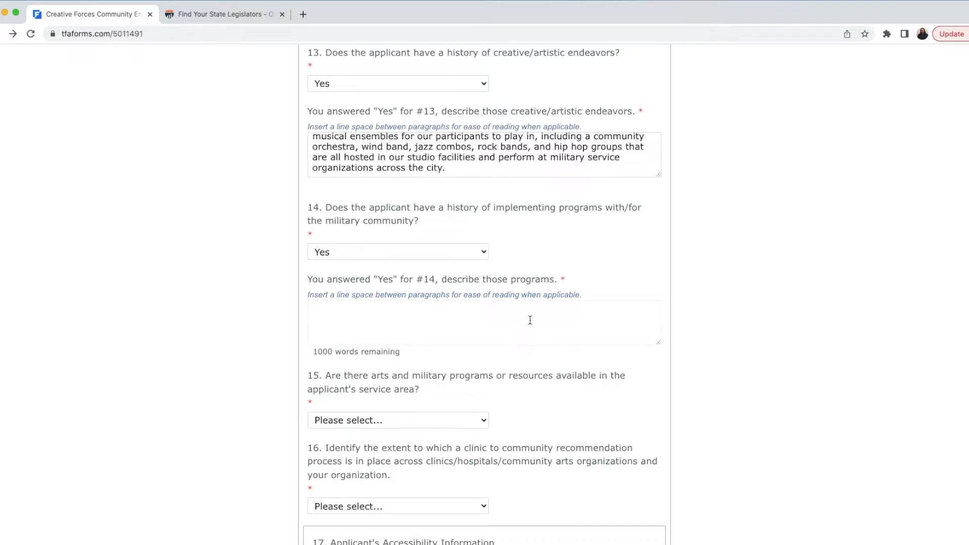
text(MilArts programs have been designed to serve the needs of military connected communities since we opened our doors in 2012.)
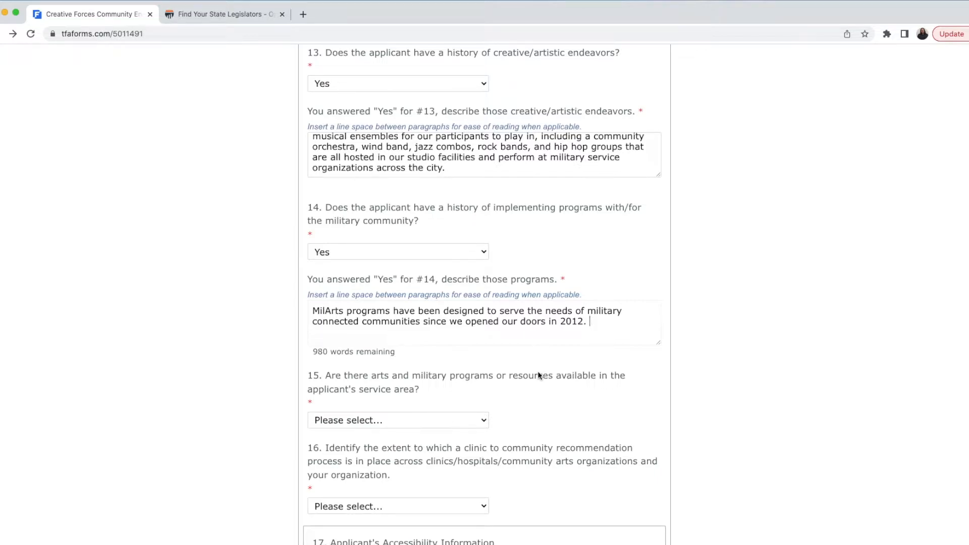
scroll(537, 372, down, 2)
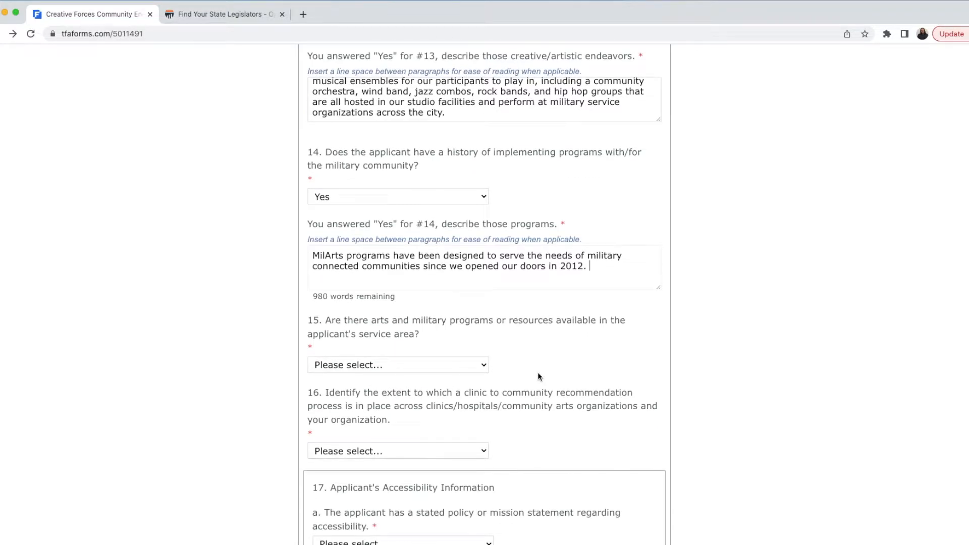
text(...)
scroll(539, 375, down, 3)
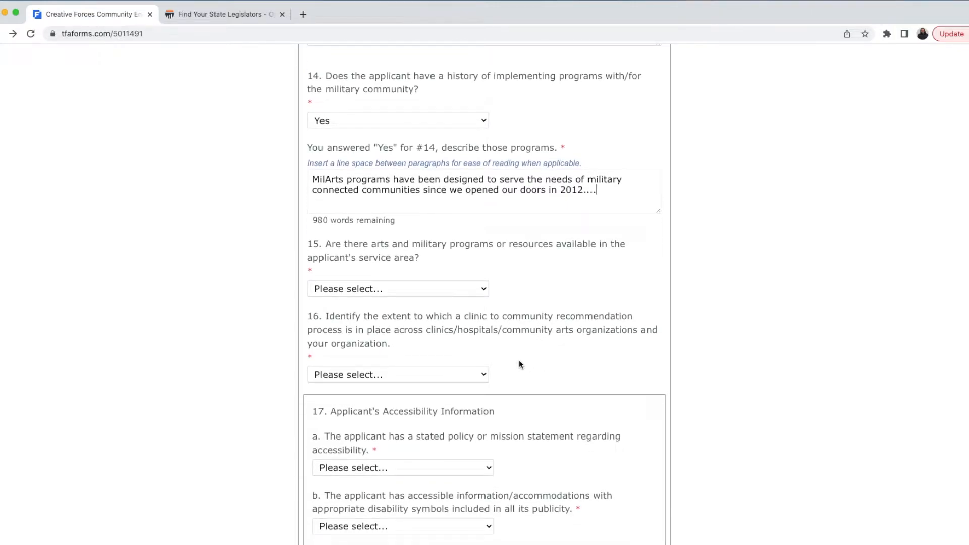
Step: Answer Yes to question 15 and paste why the project is unique in the Pittsburgh area
click(486, 290)
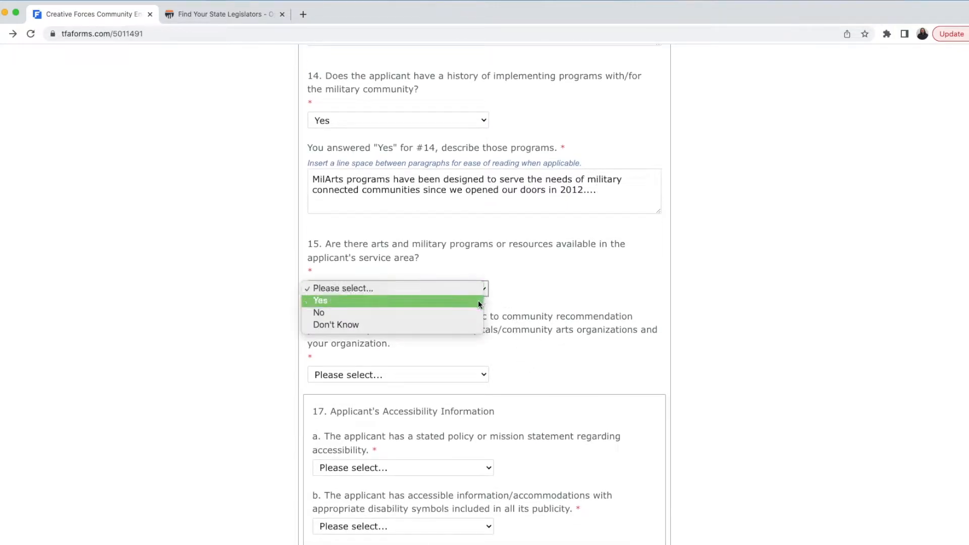
click(478, 303)
key(super+Tab)
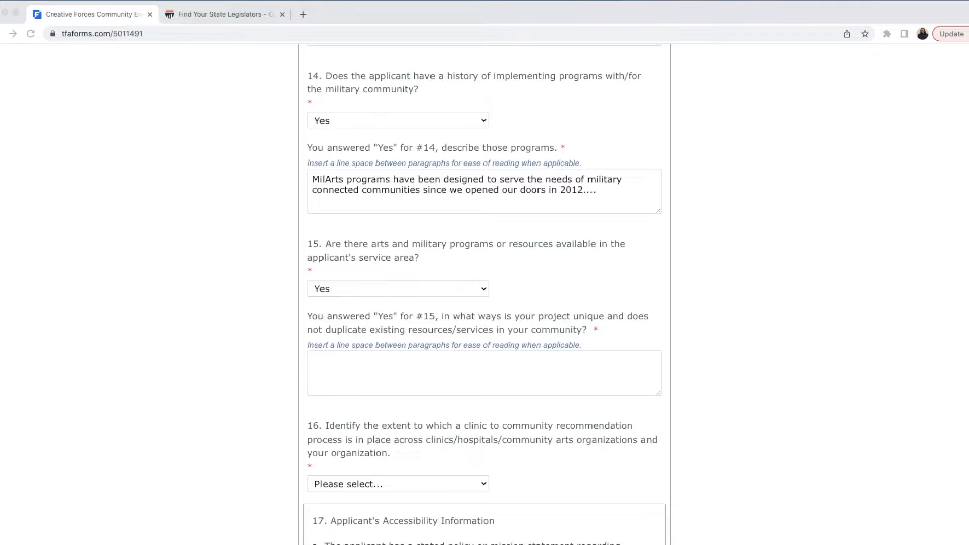
click(423, 364)
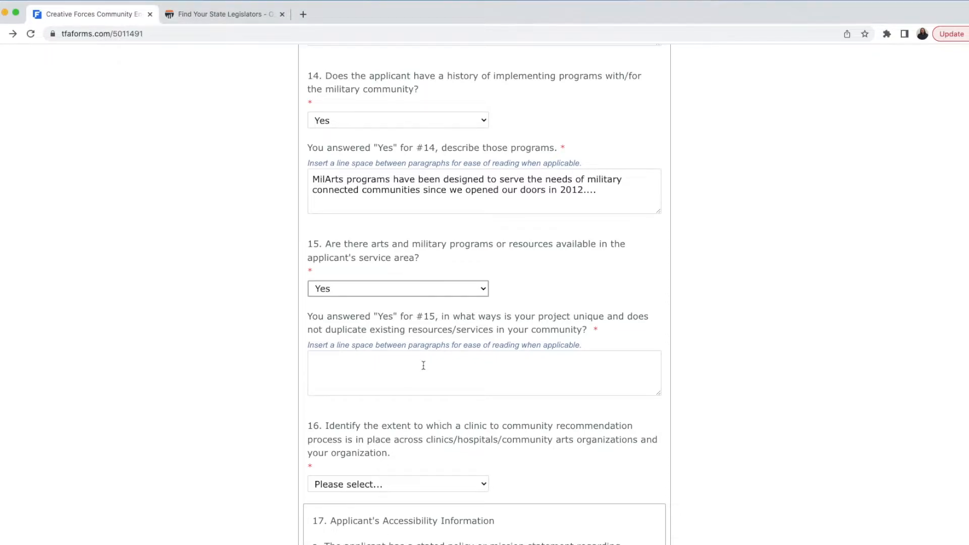
text(Yes, there are a large number of military service organizations in the Pittsburgh area, MilArts regularly collaborates with many local organizations for recruitment and concert opportunities. There are no other music based organizations in our area that serve military communities.)
scroll(452, 382, up, 1)
scroll(452, 384, down, 1)
text(..)
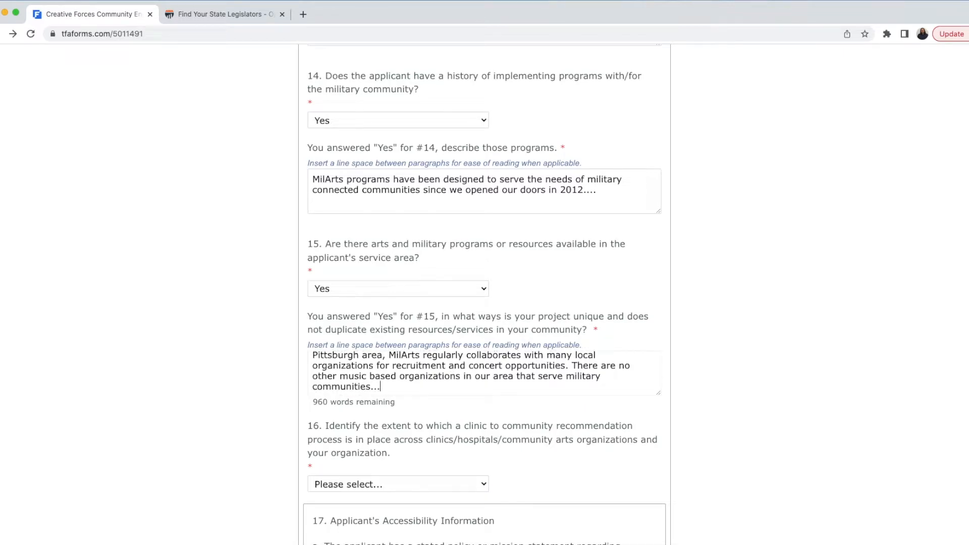
scroll(454, 381, up, 1)
scroll(455, 381, down, 1)
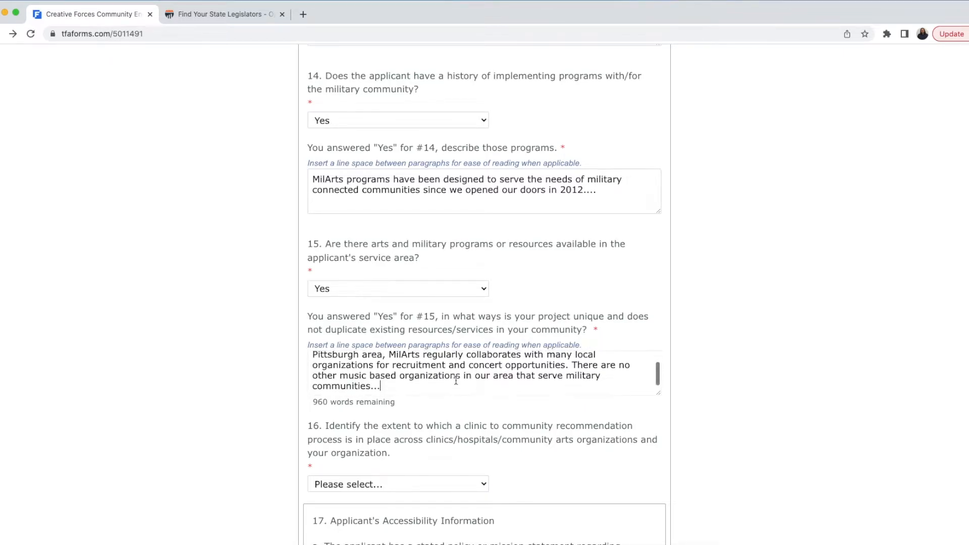
scroll(484, 431, down, 1)
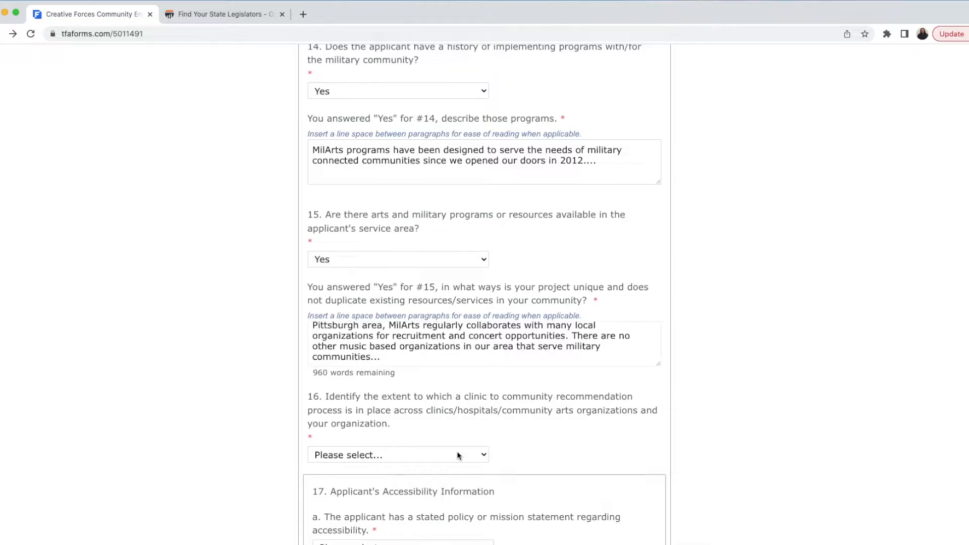
Step: Set question 16 on the clinic recommendation process to In Development
click(457, 456)
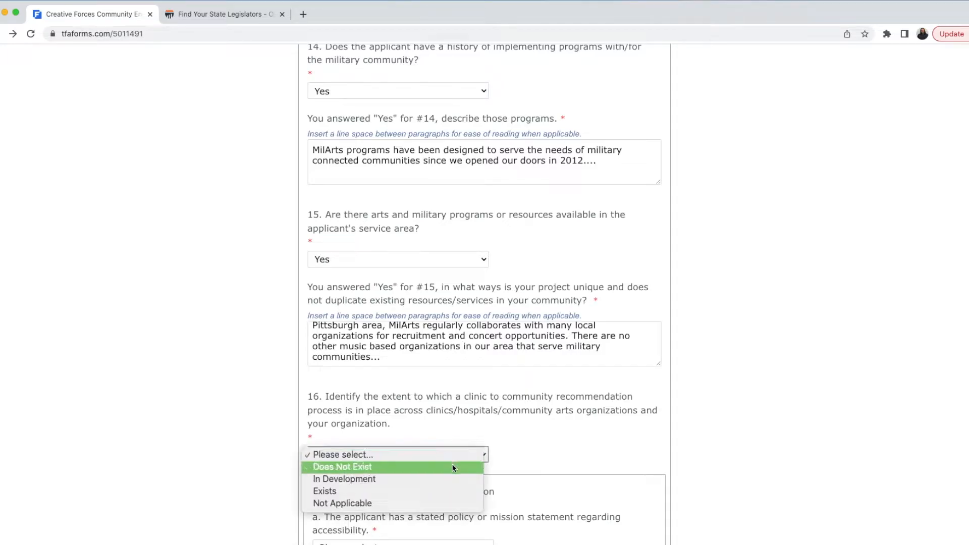
click(449, 477)
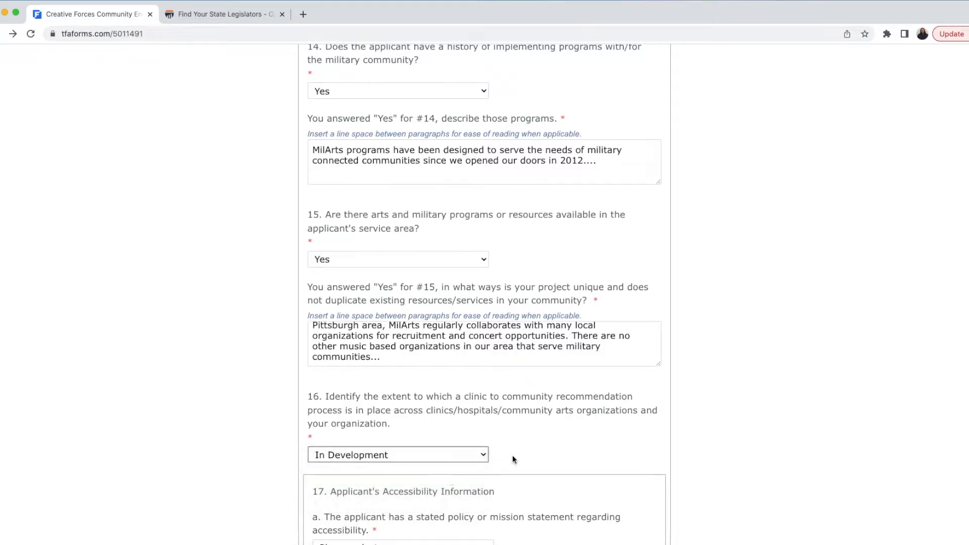
scroll(549, 454, down, 2)
scroll(550, 455, down, 5)
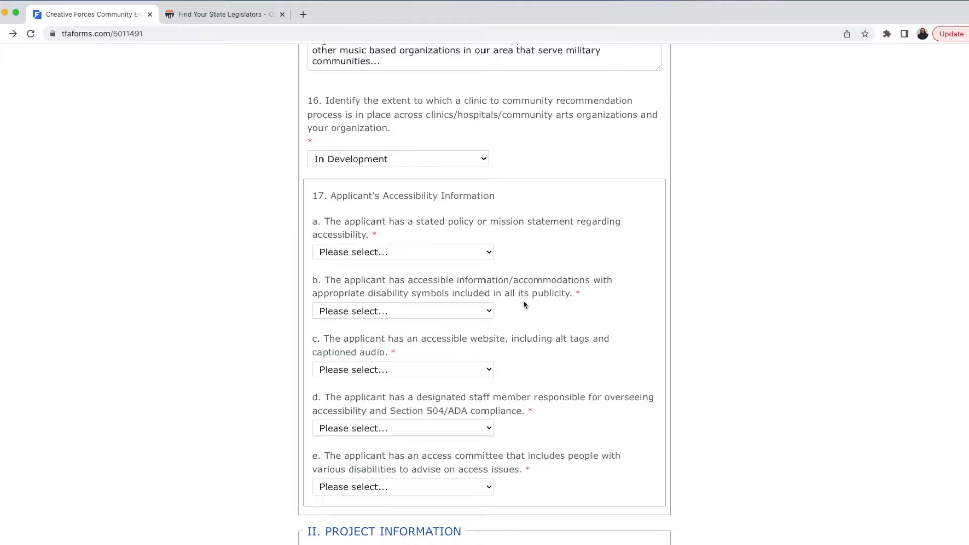
Step: Answer accessibility statements a and b Yes and statement c (accessible website) No
click(476, 255)
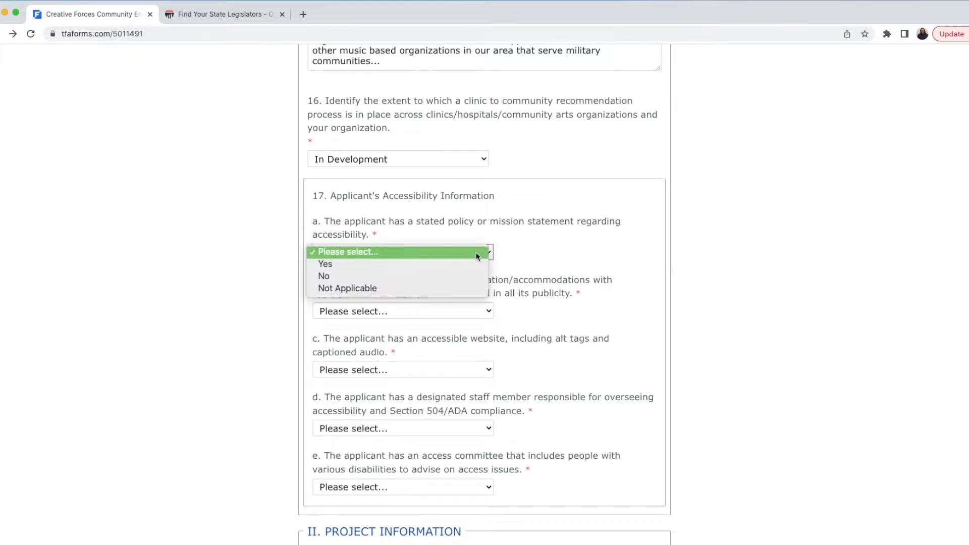
click(471, 265)
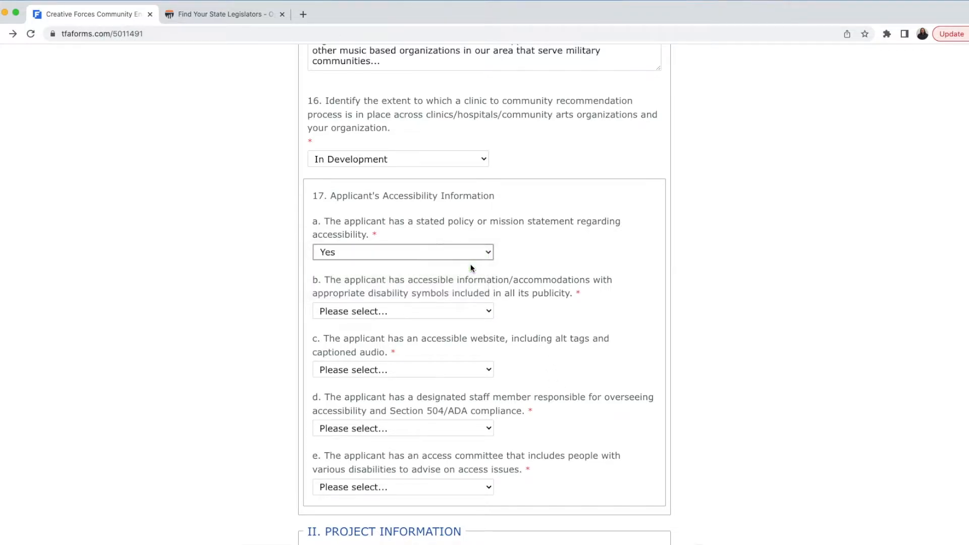
click(461, 310)
click(458, 326)
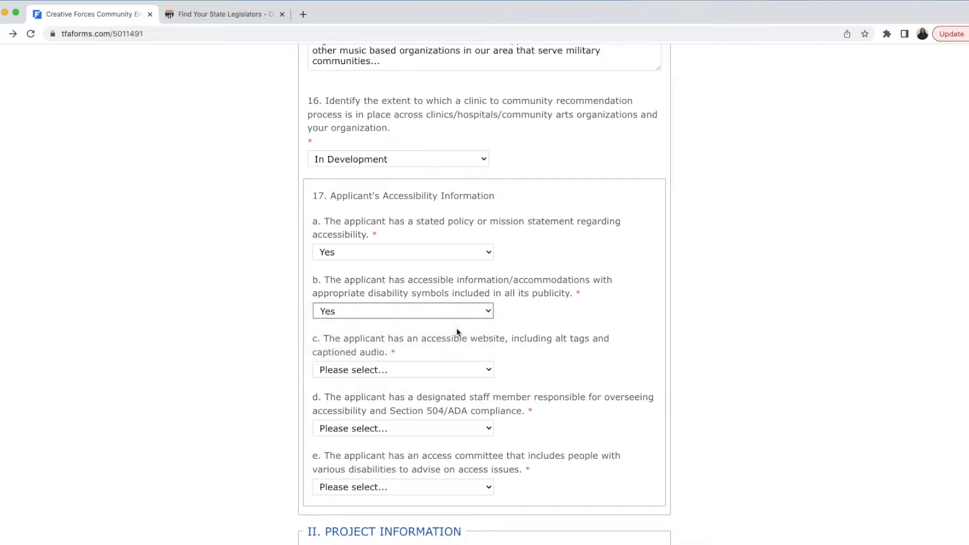
click(450, 371)
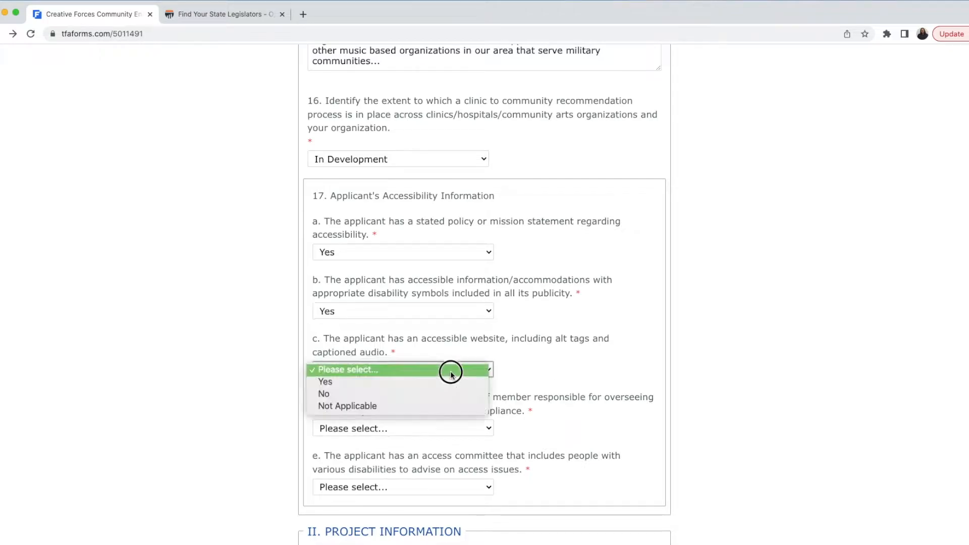
click(447, 394)
Step: Explain the No answer: 'Our website does not have captioned audio.'
scroll(446, 394, down, 3)
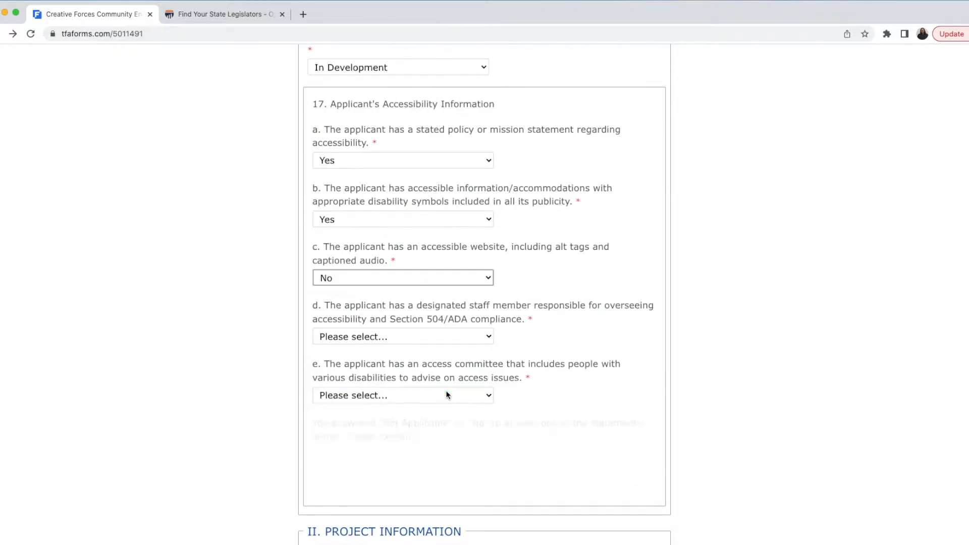
click(381, 466)
text(Our website)
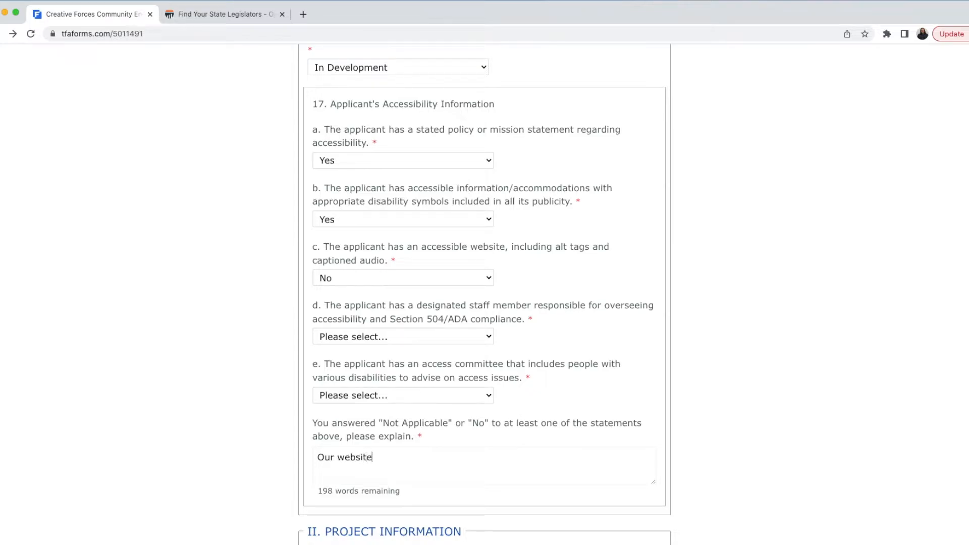
text( does not have cap)
key(BackSpace)
key(BackSpace)
text(p)
key(BackSpace)
text(ap)
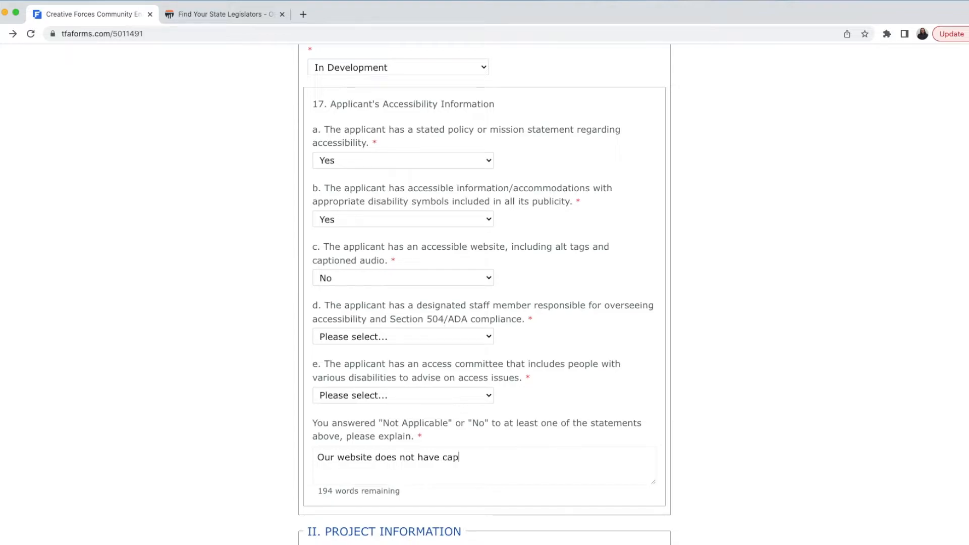
text(tioned audio.)
click(546, 278)
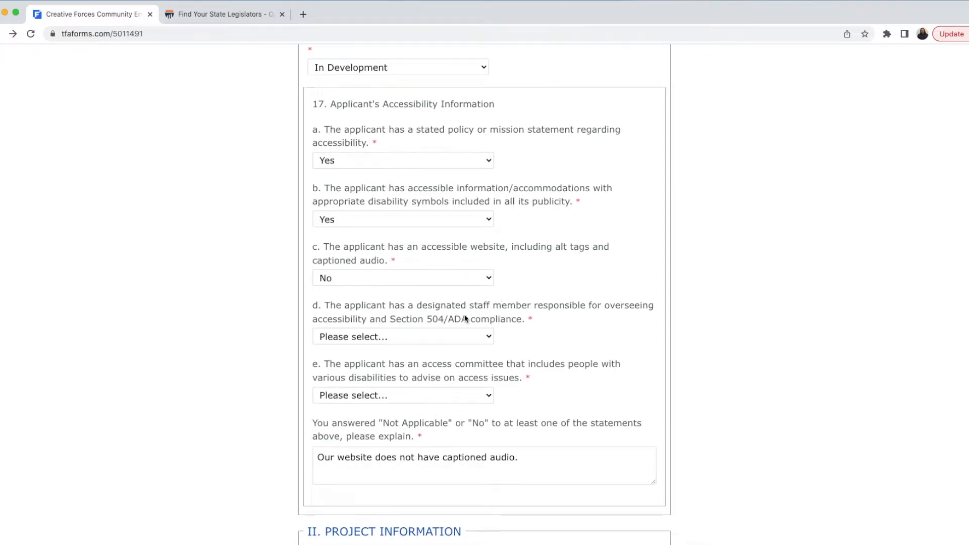
Step: Answer Yes to having a designated accessibility staff member and an access committee
click(455, 335)
click(453, 348)
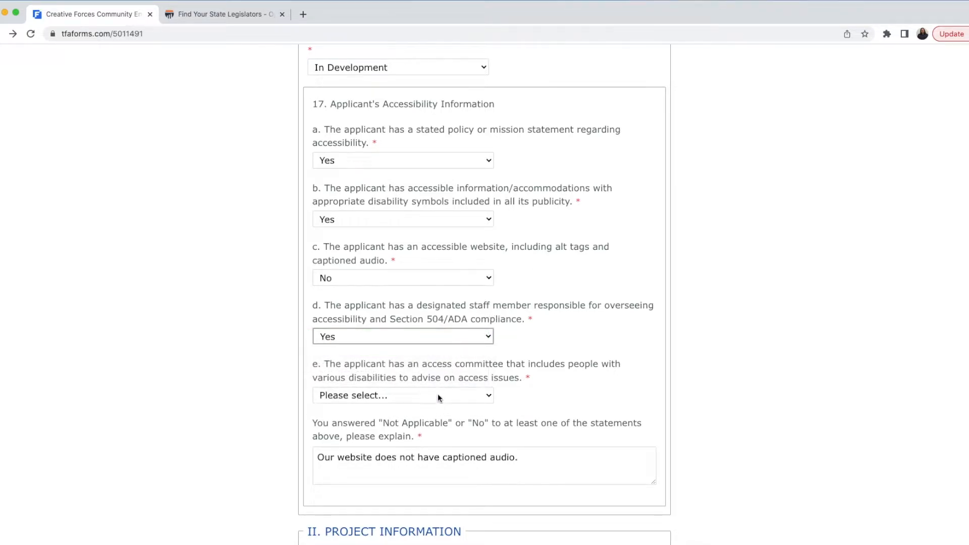
click(437, 395)
click(433, 406)
scroll(698, 342, down, 8)
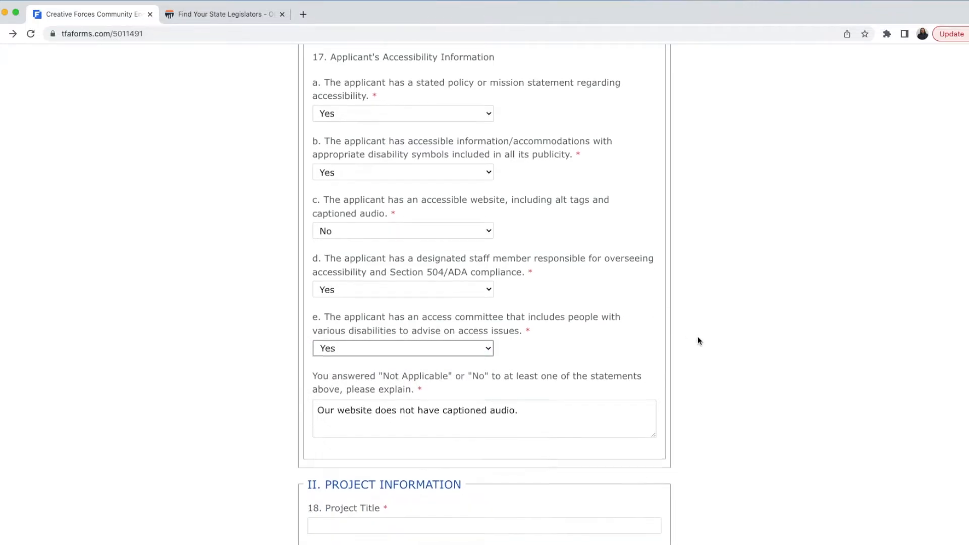
Step: Title the project VetsRock with a start date of 08/01/2023
scroll(697, 336, down, 2)
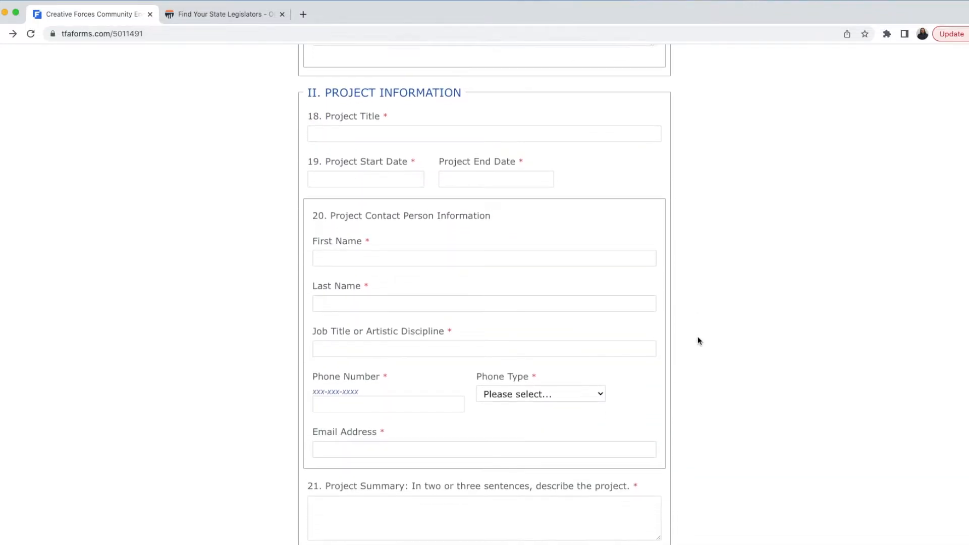
click(599, 121)
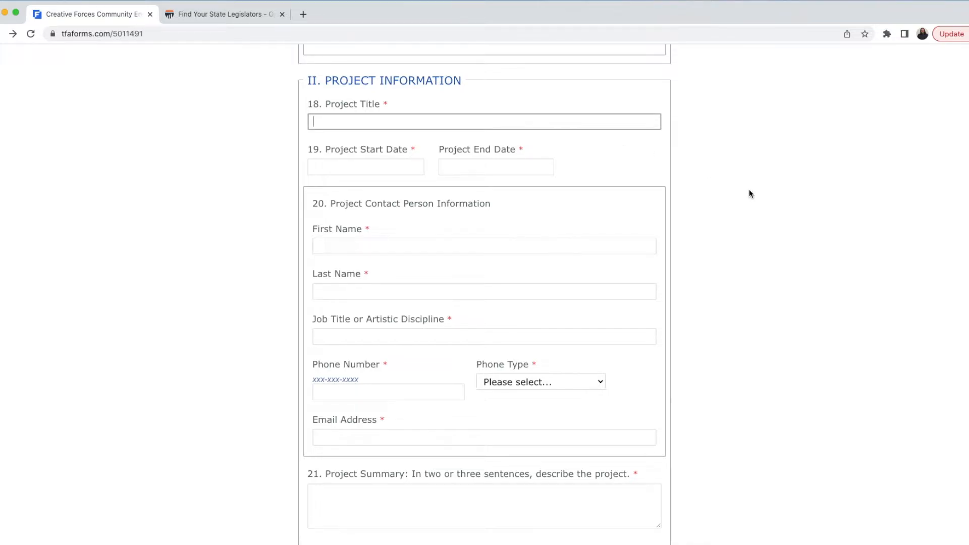
text(VetsRock)
click(398, 167)
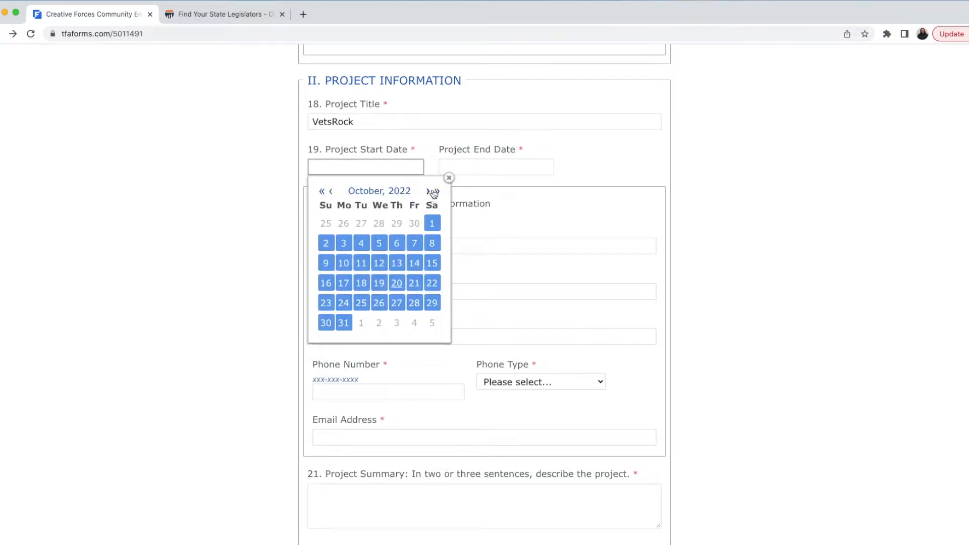
click(436, 191)
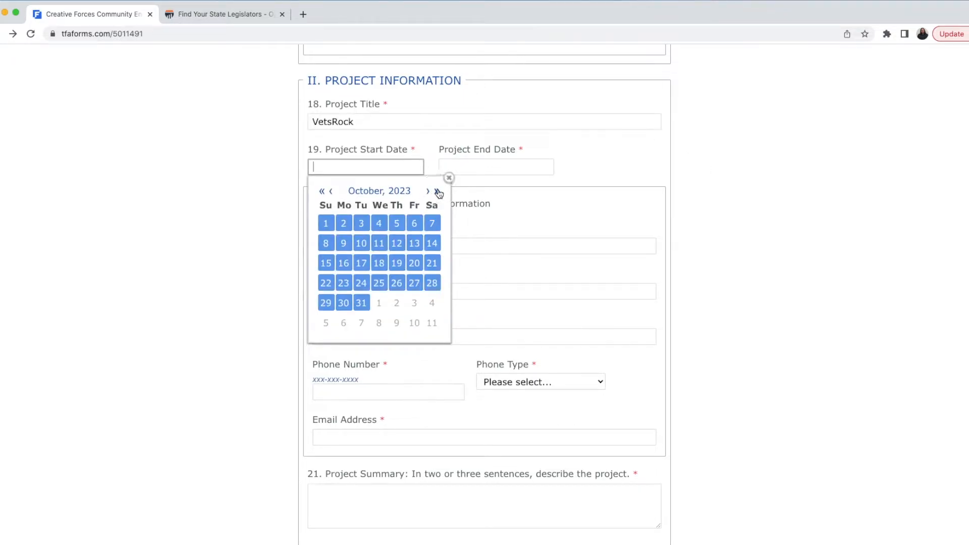
click(331, 192)
click(331, 192)
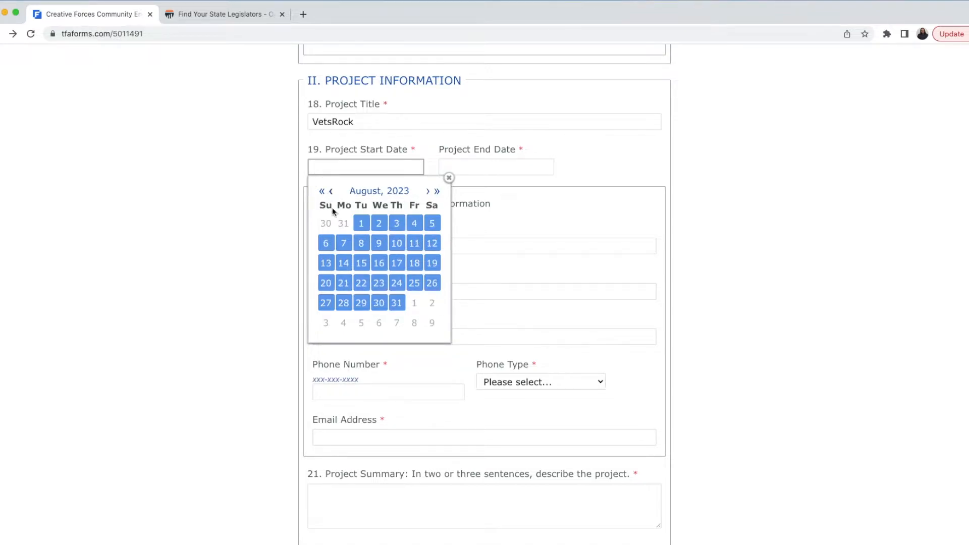
click(361, 223)
Step: Set the project end date to 06/30/2024
click(467, 166)
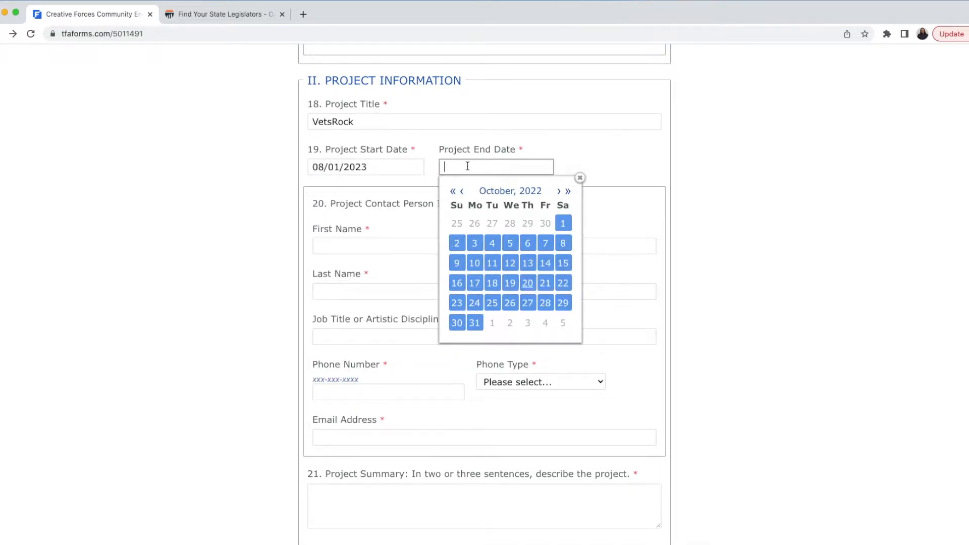
click(568, 192)
click(568, 191)
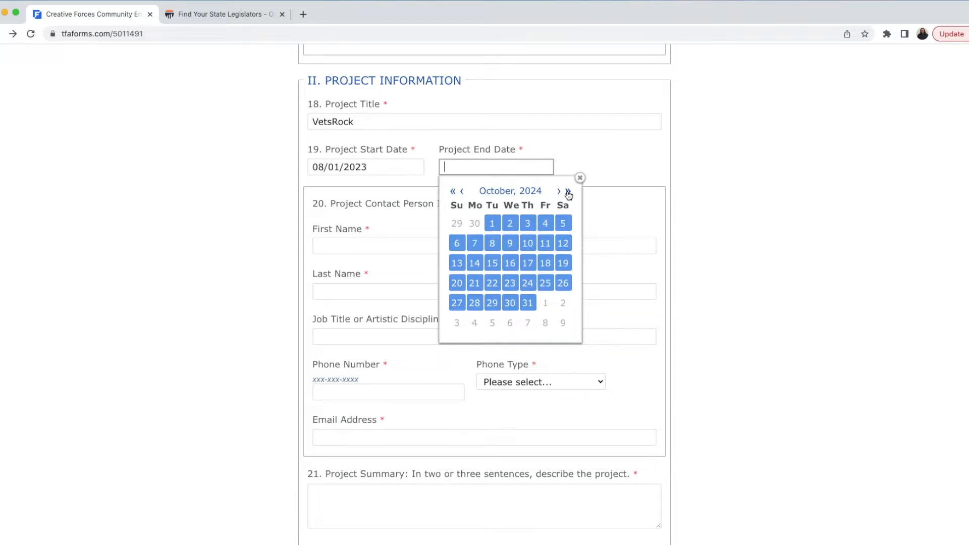
click(462, 191)
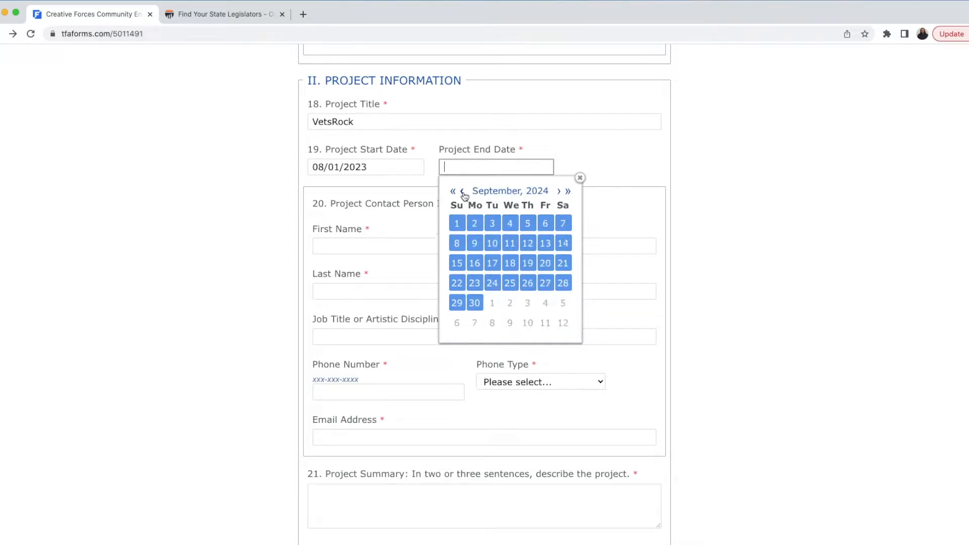
click(463, 192)
click(463, 192)
click(463, 192)
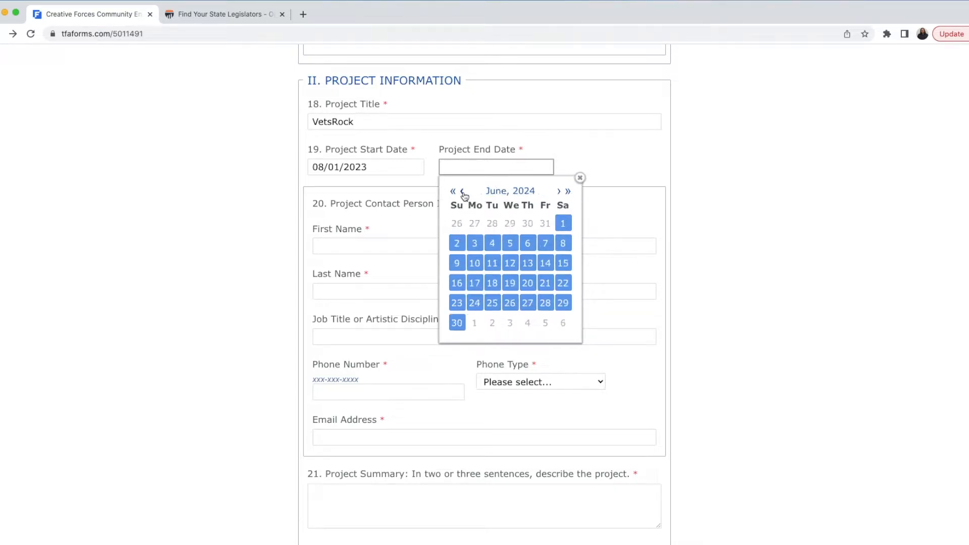
click(457, 324)
key(Tab)
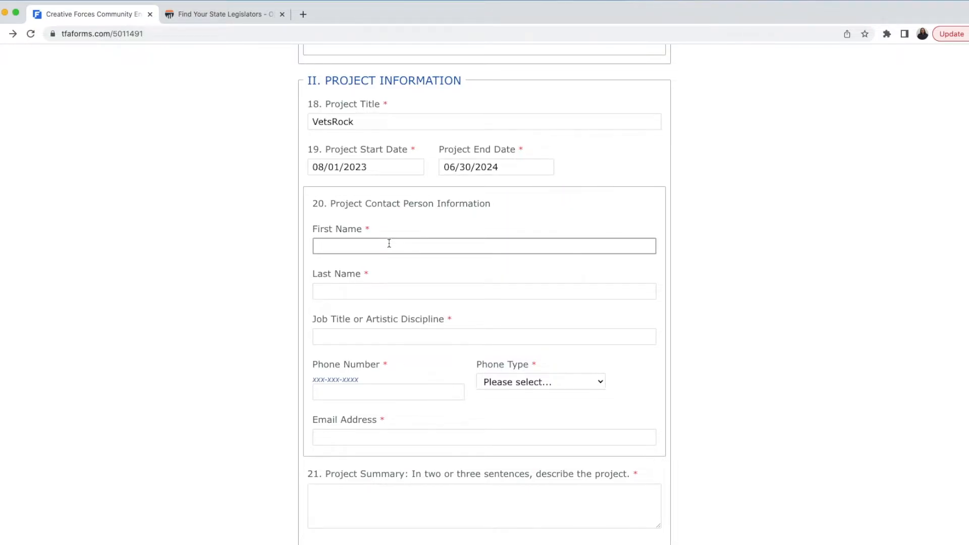
Step: Enter the contact person's first and last name and job title Music Program Coordinator
scroll(646, 258, down, 1)
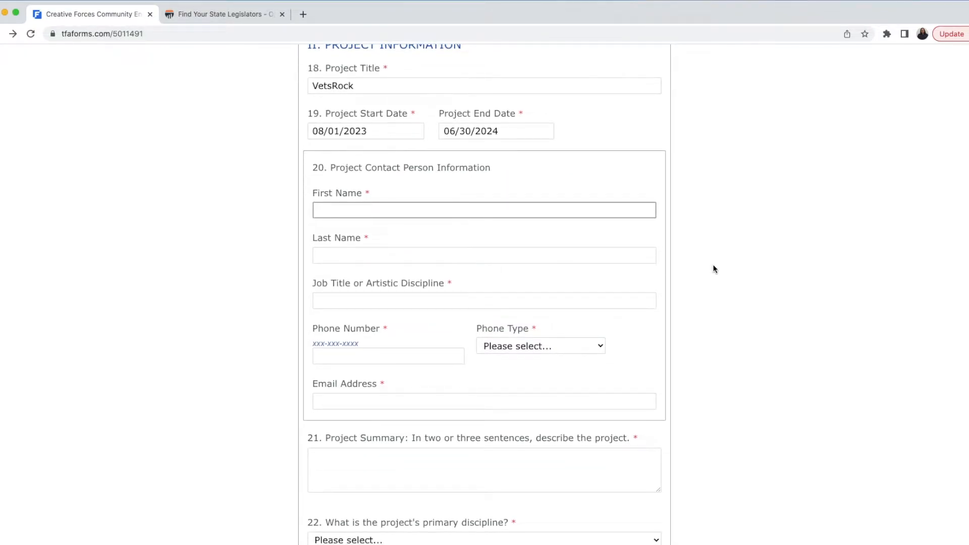
text(Sarah)
key(Tab)
text(Smith)
click(511, 301)
text(Music )
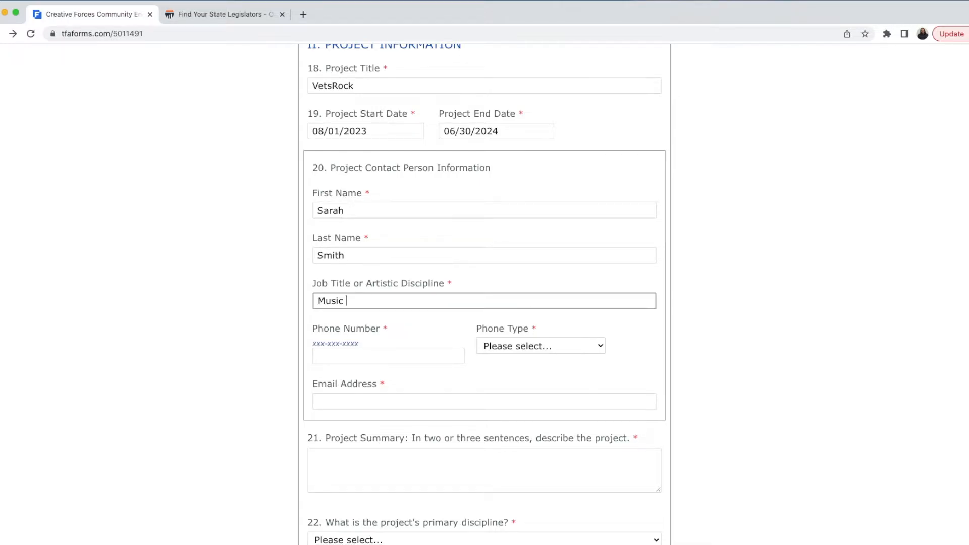
text(Program Coordinator)
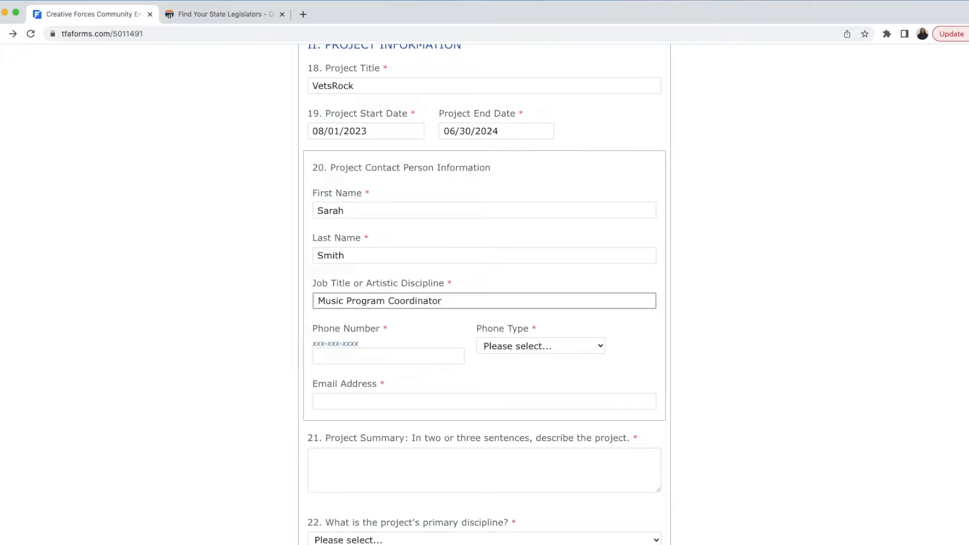
Step: Fill in the contact's phone number with phone type Office, and the contact's e-mail address
click(422, 357)
text(555-5)
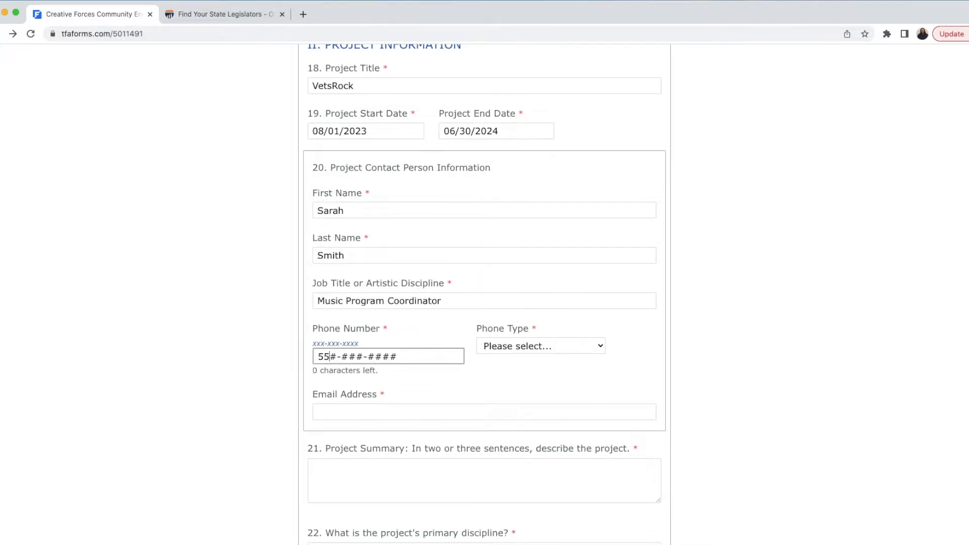
text(55-5554)
click(544, 351)
click(481, 383)
click(433, 402)
click(780, 361)
scroll(779, 361, down, 4)
key(super+Tab)
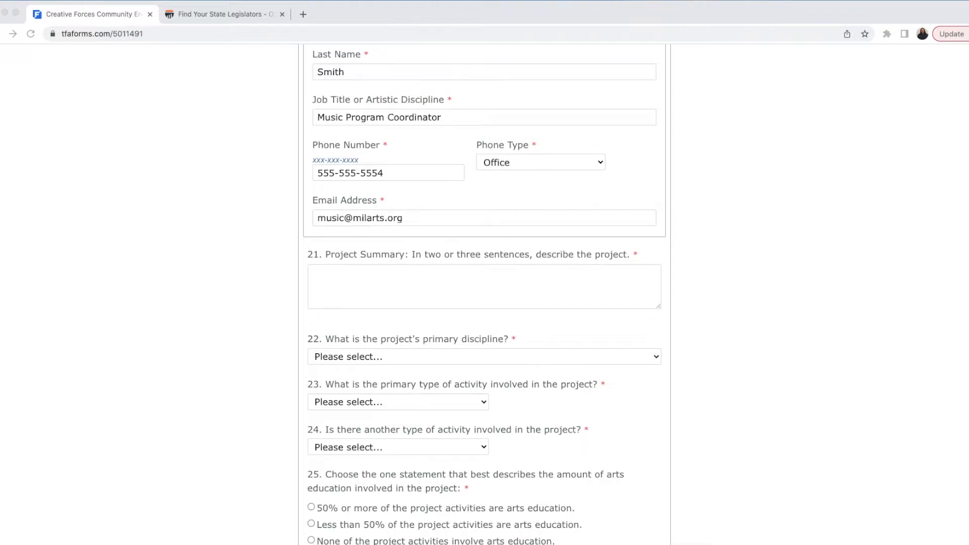
Step: Paste the VetsRock project summary into question 21 and fix its typo
key(super+Tab)
click(539, 284)
key(super+v)
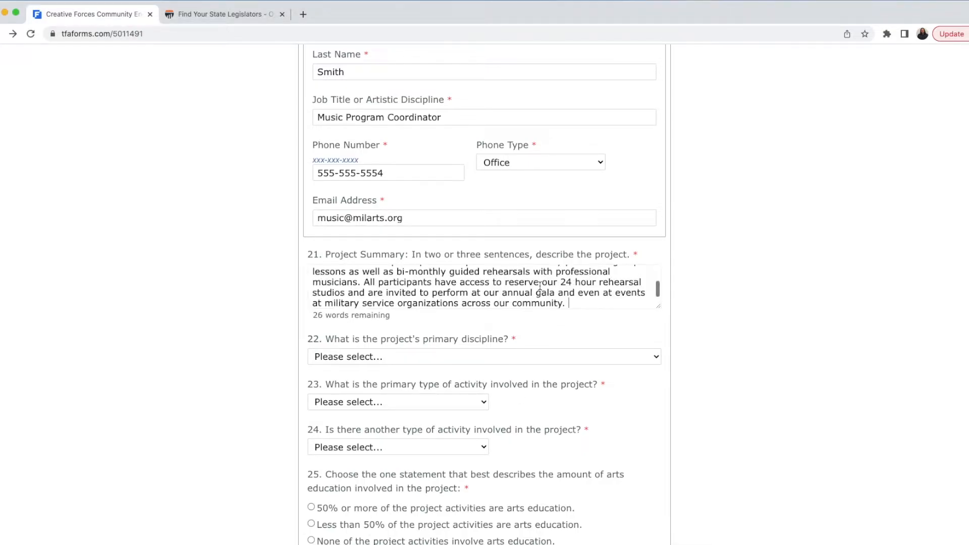
scroll(540, 292, up, 3)
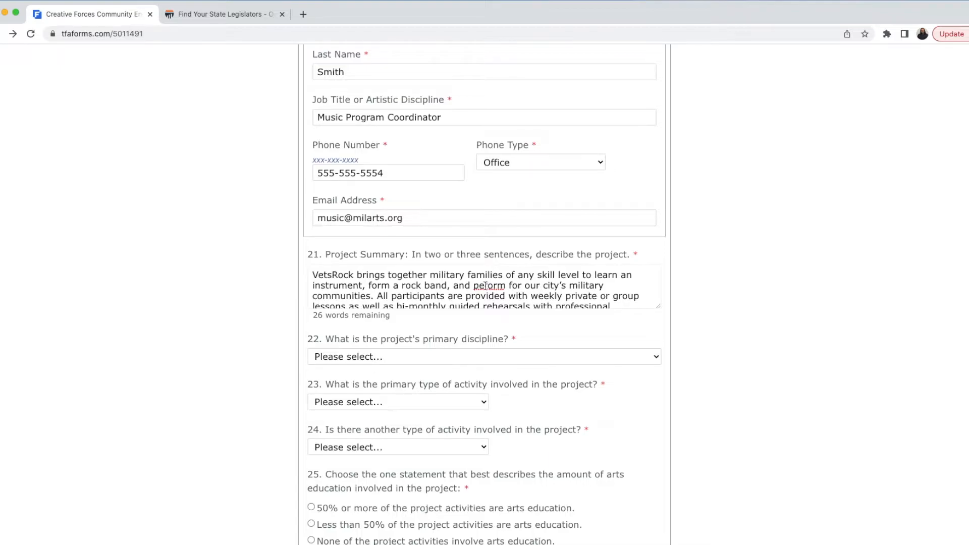
text(r)
click(708, 301)
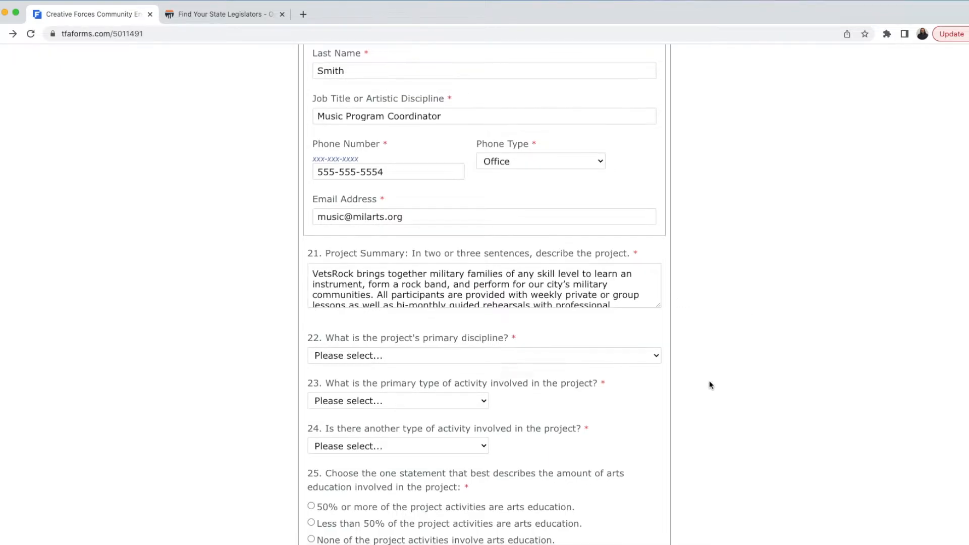
Step: Set the primary discipline to Music: General and the primary activity to Arts Instruction
scroll(710, 381, down, 2)
scroll(710, 380, down, 2)
click(584, 209)
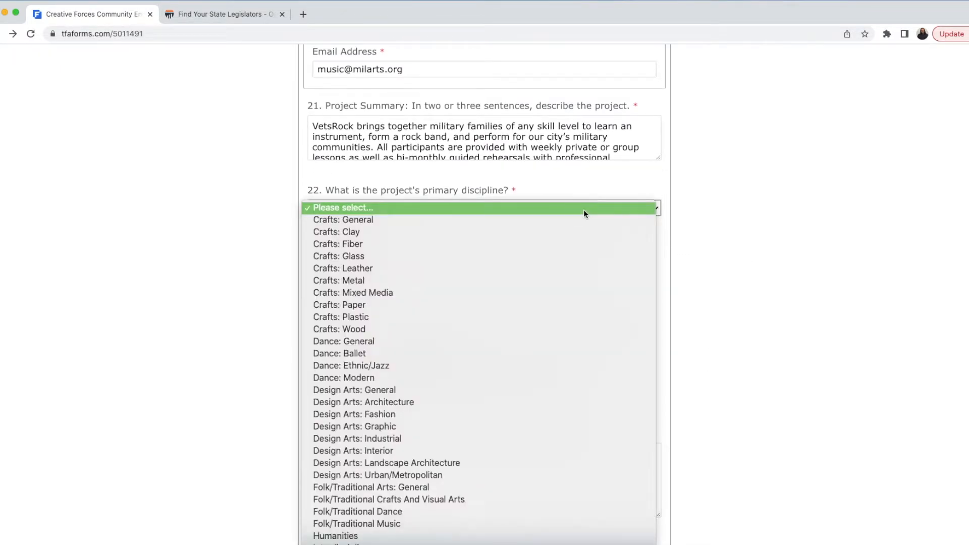
scroll(571, 354, down, 5)
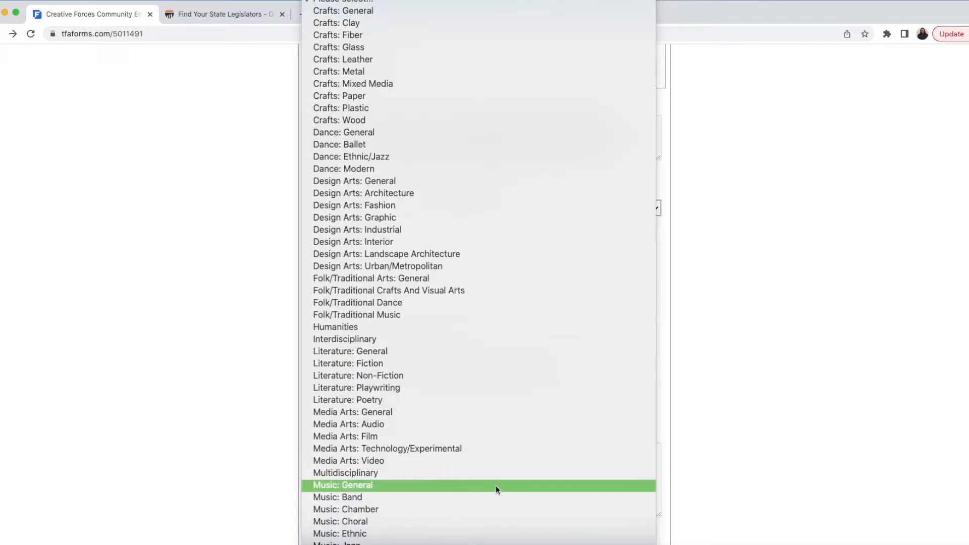
scroll(495, 485, down, 2)
click(499, 397)
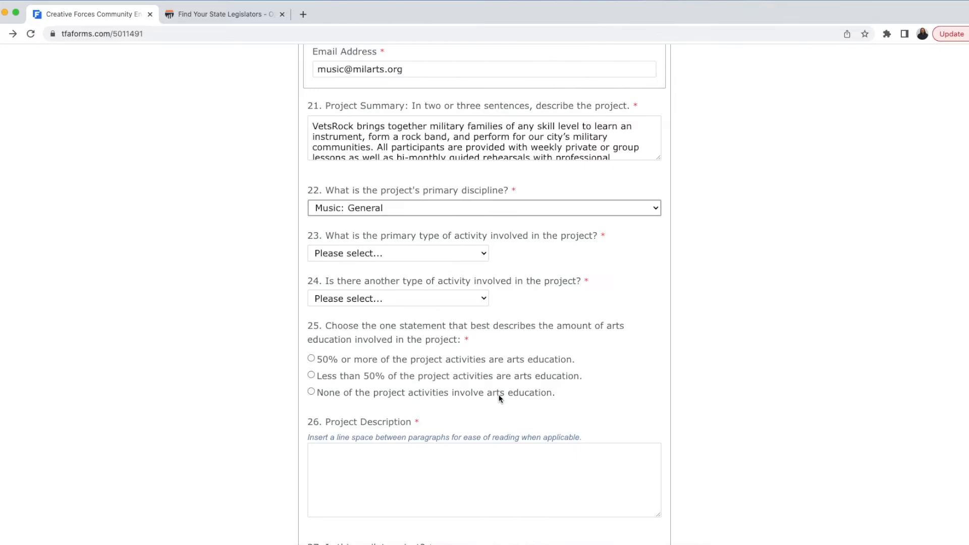
click(476, 257)
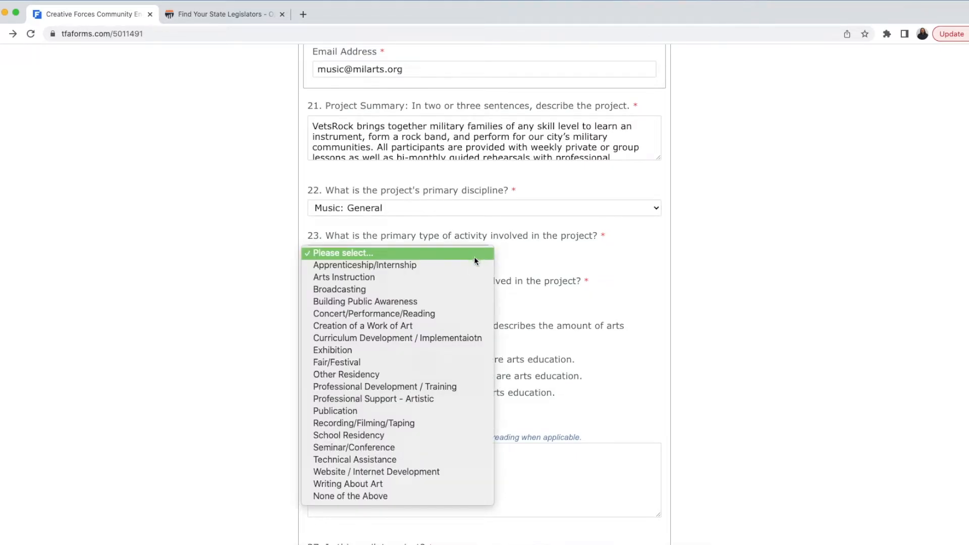
click(471, 276)
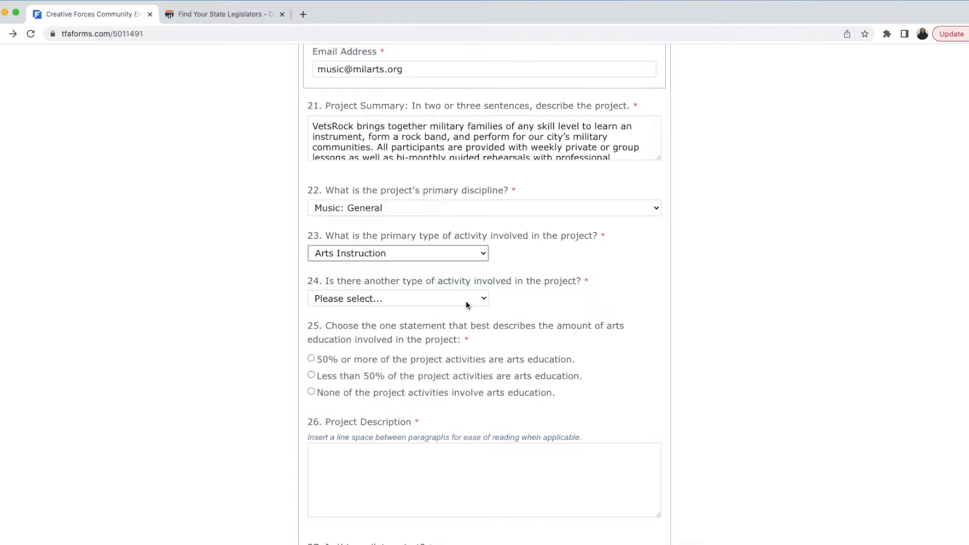
Step: Add Concert/Performance/Reading as a secondary activity and mark 50% or more as arts education
click(466, 301)
click(466, 307)
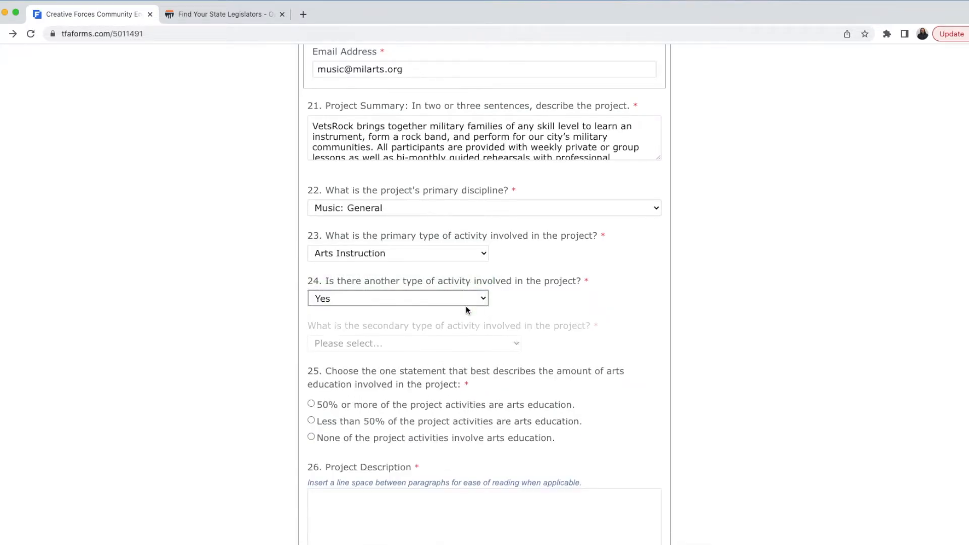
click(444, 342)
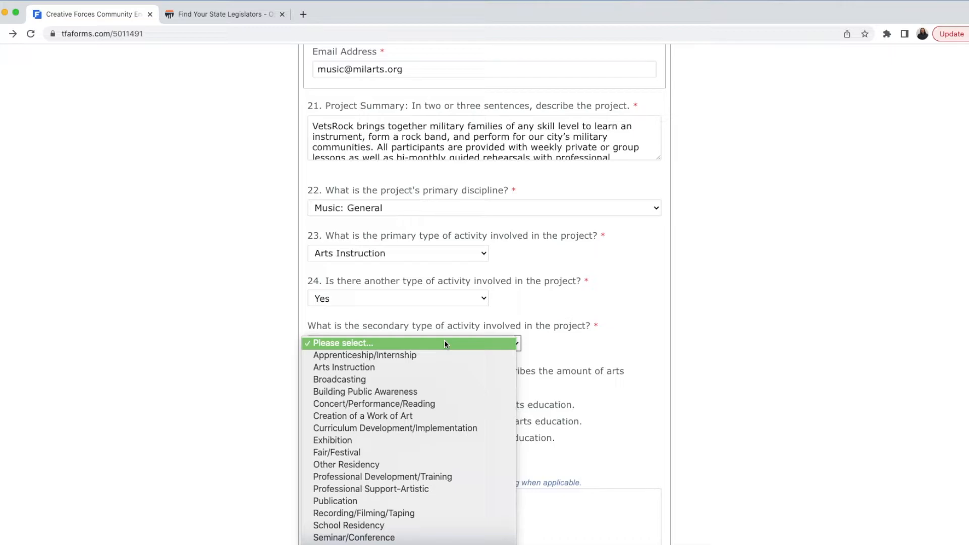
click(435, 403)
scroll(721, 370, down, 1)
scroll(721, 370, down, 3)
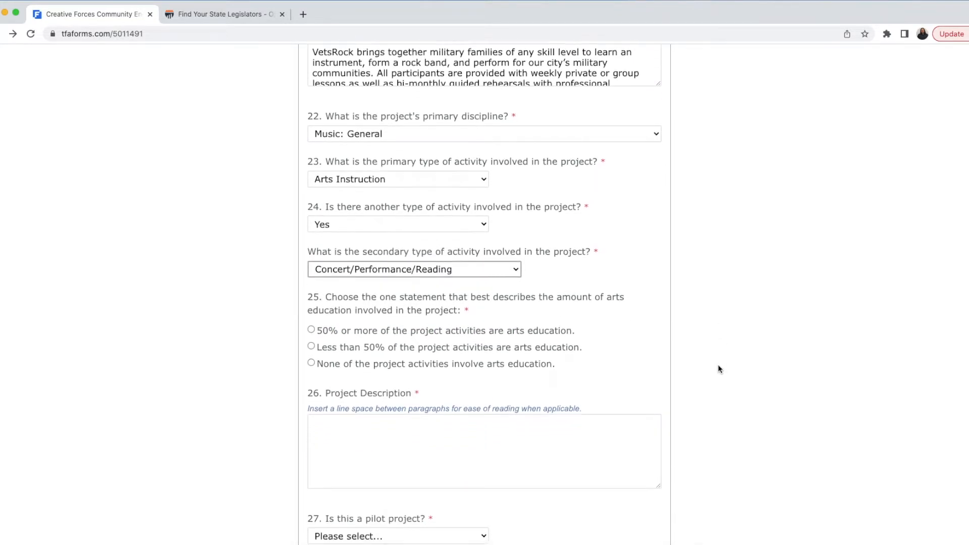
click(561, 234)
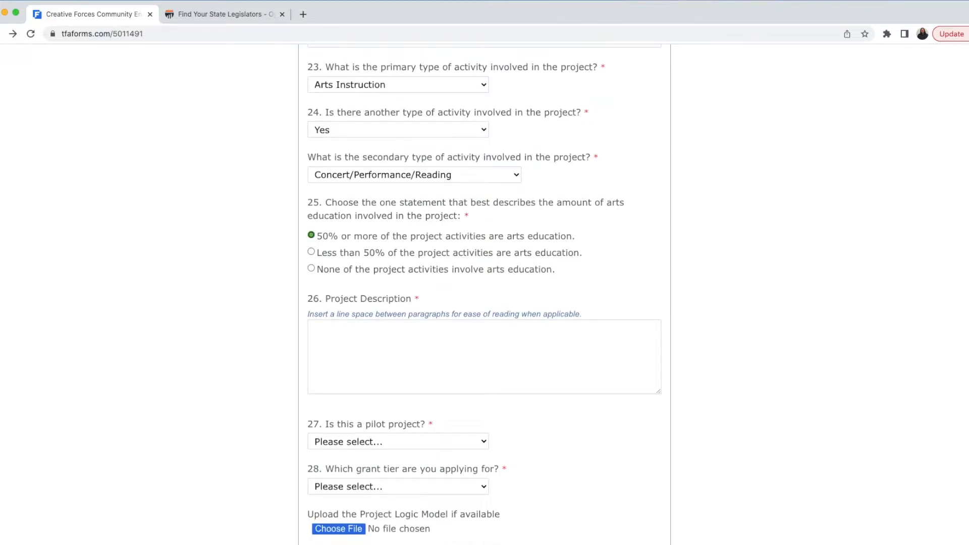
key(super+Tab)
Step: Paste the project description about MilArts' music instruction into Project Description
click(374, 342)
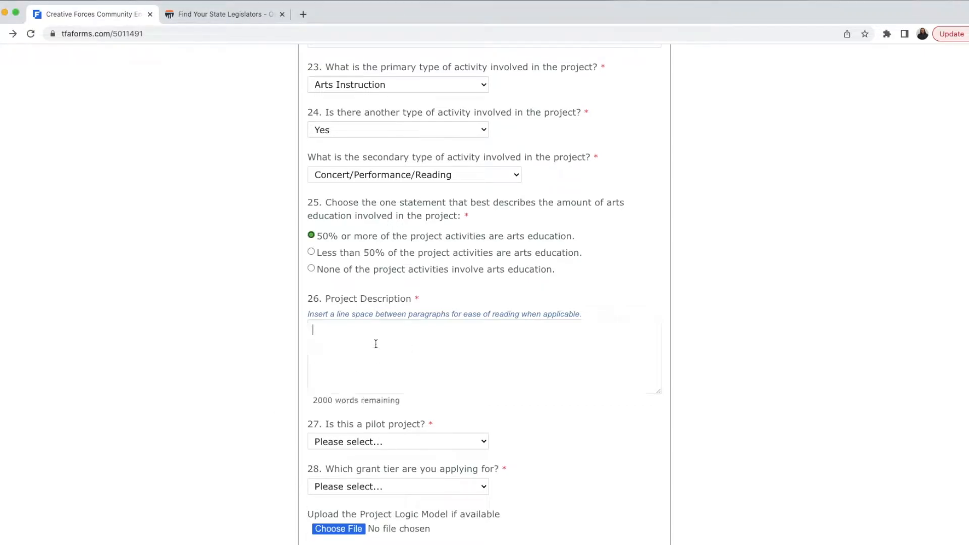
text(Since 2012, MilArts has provided music instruction to the greater Pittsburgh military community free of charge. VetsRock is a new initiative that kickstarted with the generous donation of over 100 instruments from a local music store in 2022....)
text(....)
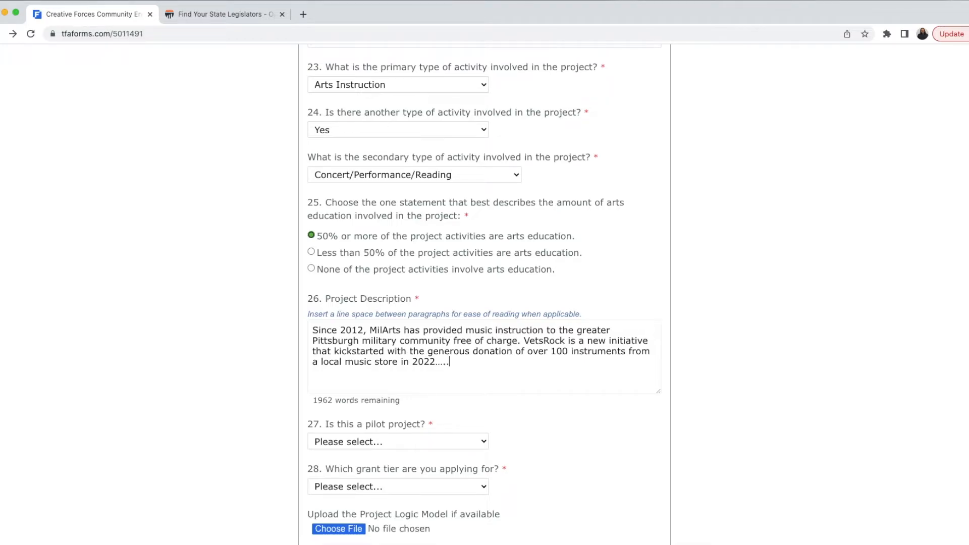
scroll(281, 356, down, 5)
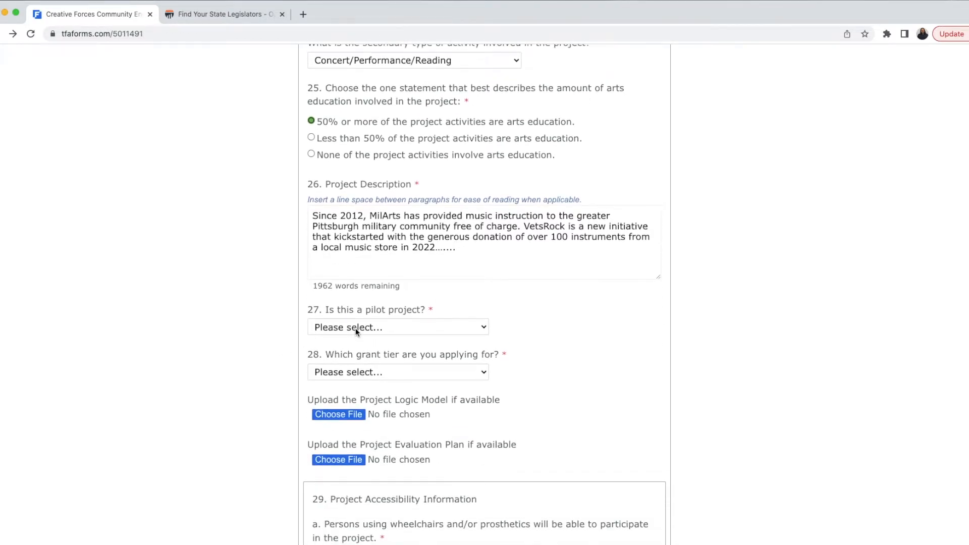
Step: Answer Yes to the pilot project question and choose the Emerging grant tier
click(355, 328)
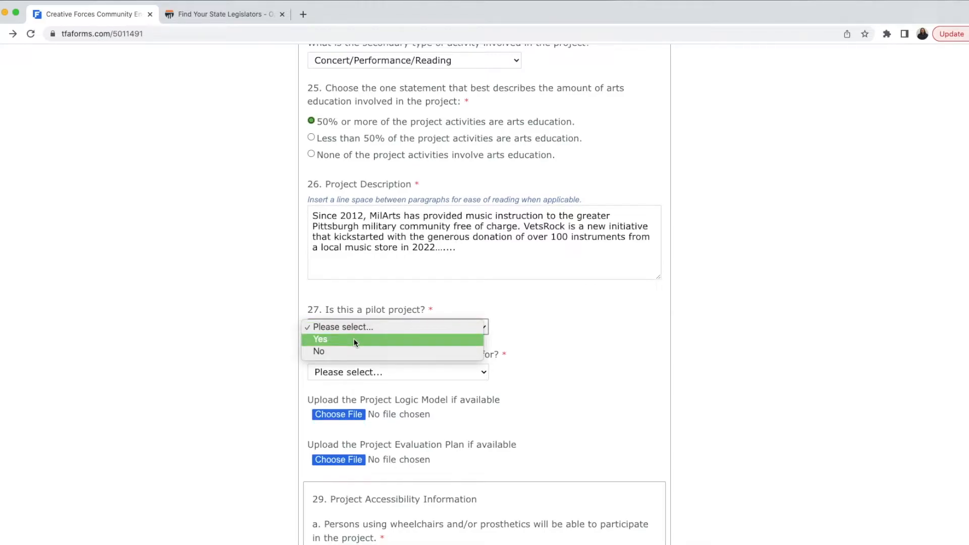
click(354, 342)
click(362, 372)
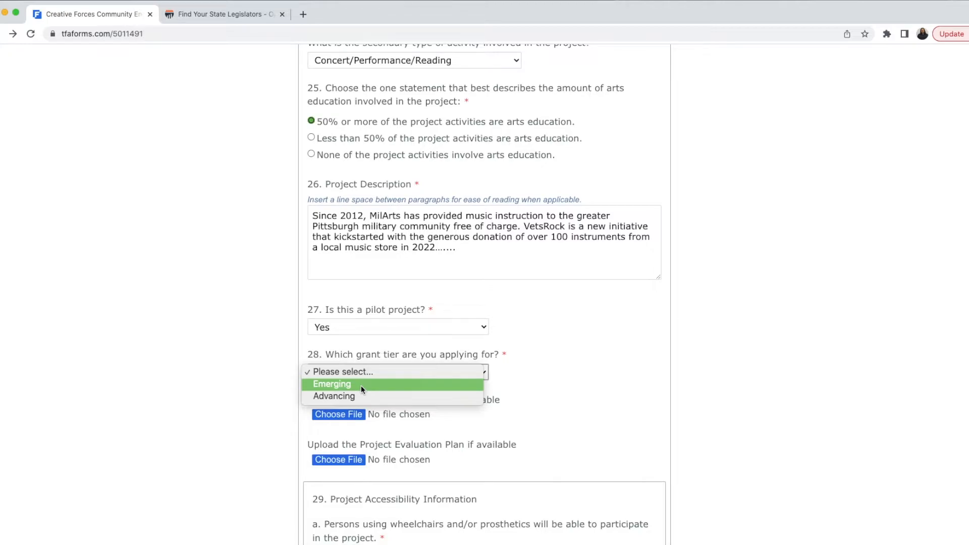
click(360, 383)
scroll(548, 387, down, 3)
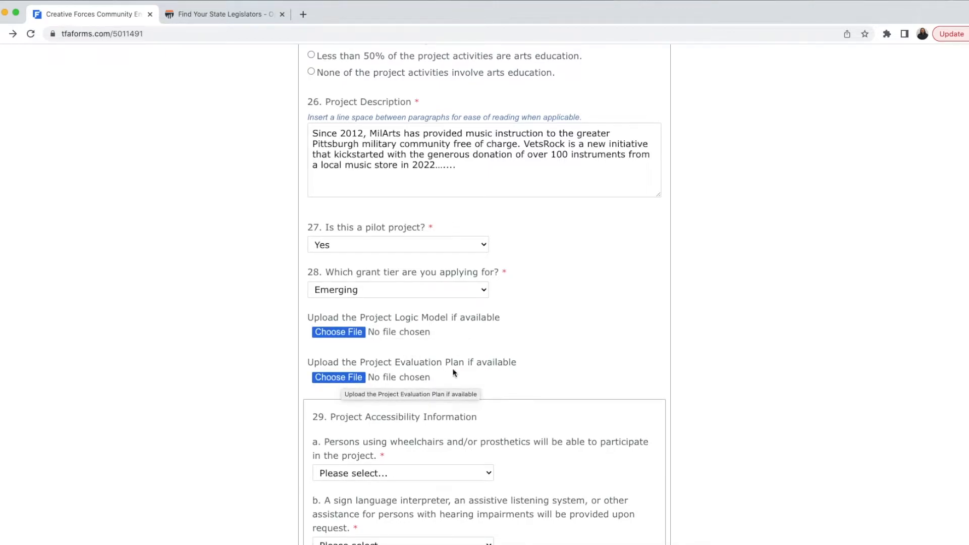
Step: Answer Yes to question 29's wheelchair, hearing, large-print/audio and nearby-seating accessibility items
scroll(491, 370, down, 6)
scroll(492, 370, down, 3)
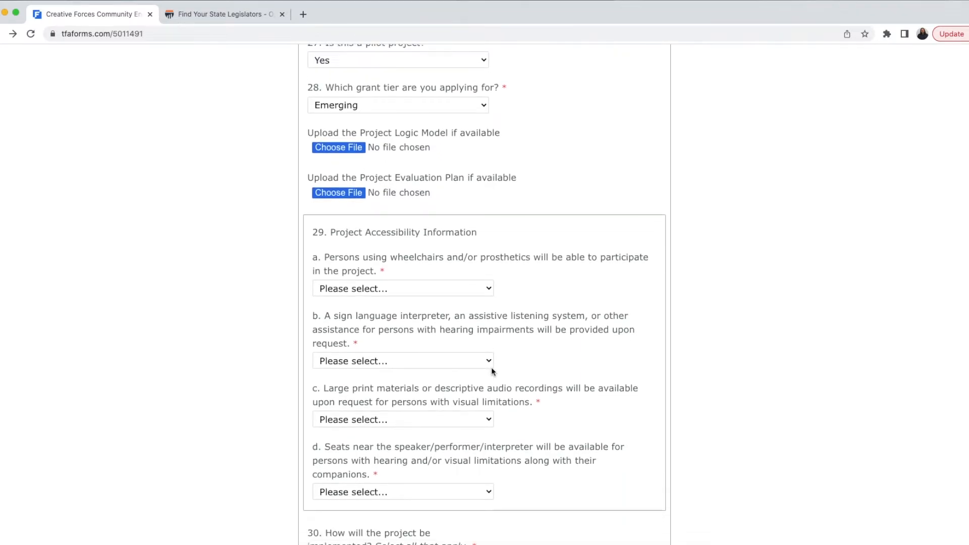
click(470, 232)
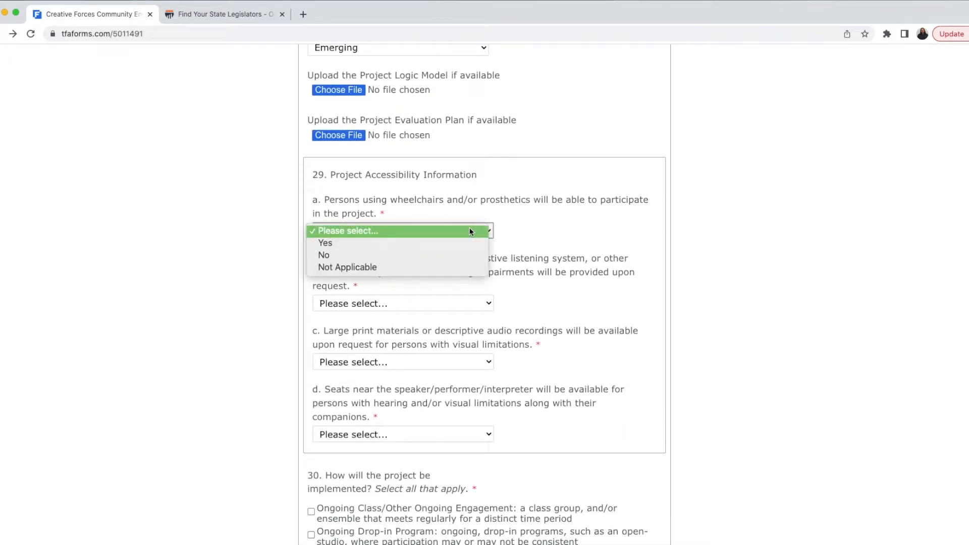
click(466, 247)
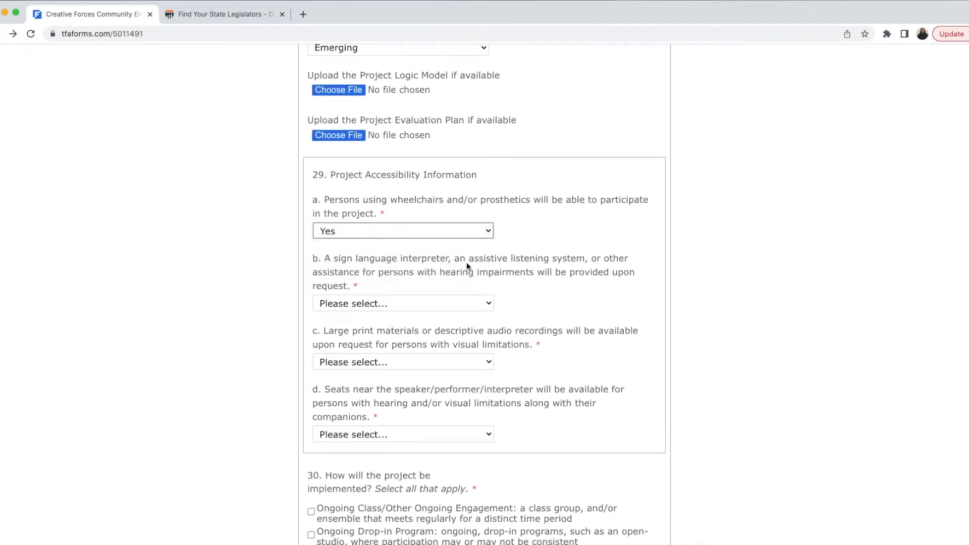
click(460, 304)
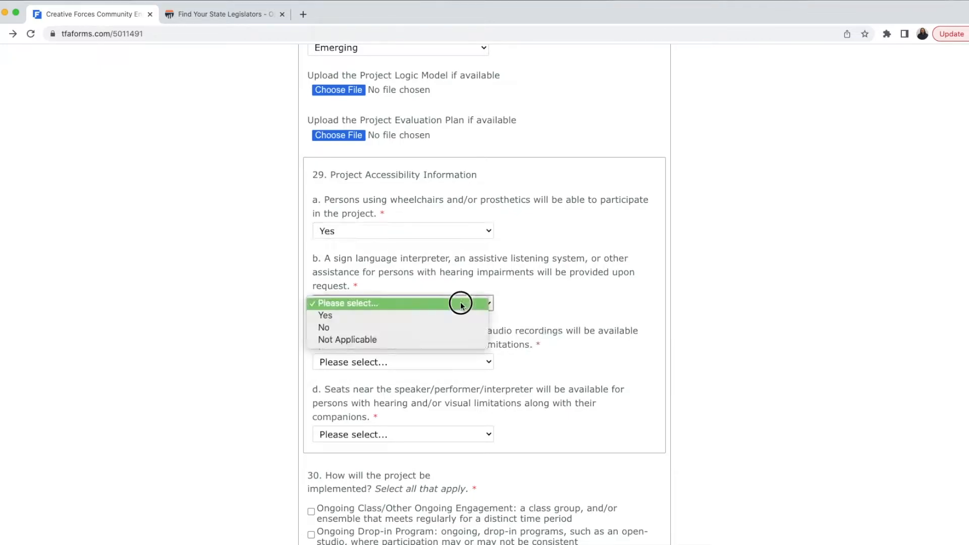
click(432, 315)
click(416, 362)
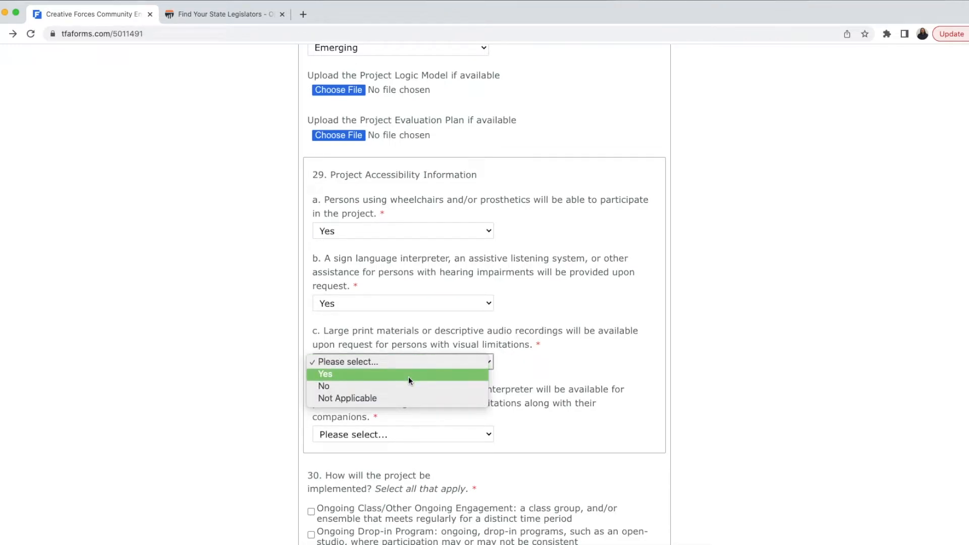
click(409, 378)
scroll(403, 381, down, 2)
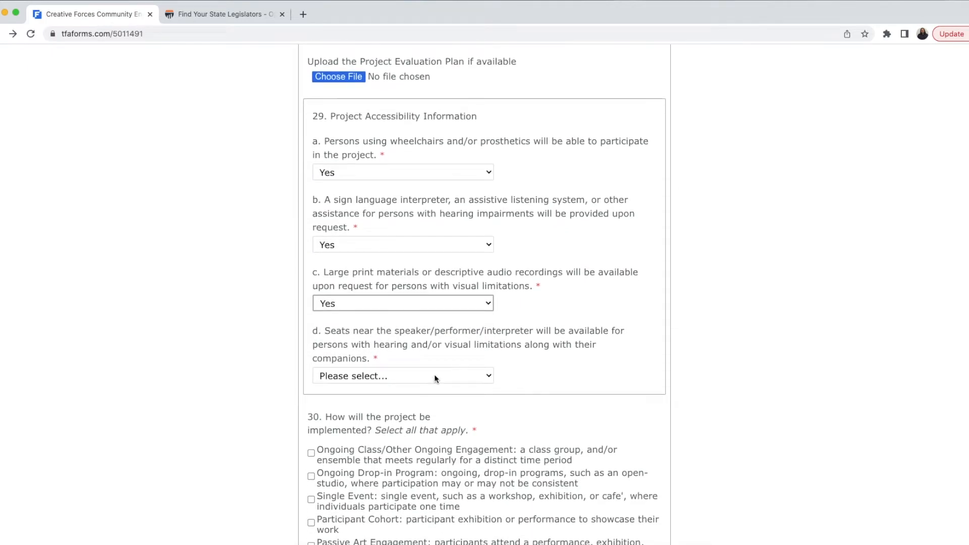
click(430, 377)
click(420, 389)
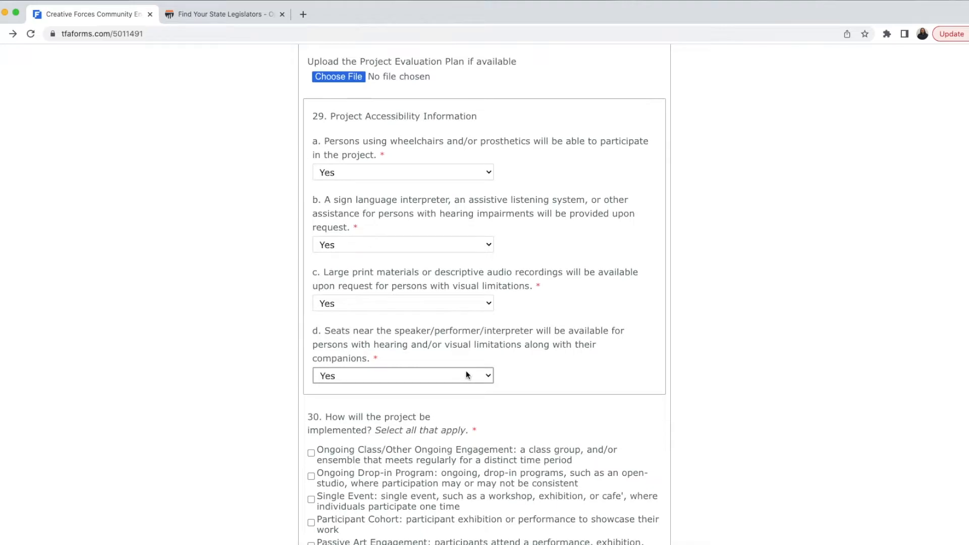
scroll(449, 364, down, 2)
Step: Tick Ongoing Class and Ongoing Drop-in Program in question 30, and In-Person at the Applicant's Street Address in 31
scroll(450, 364, down, 5)
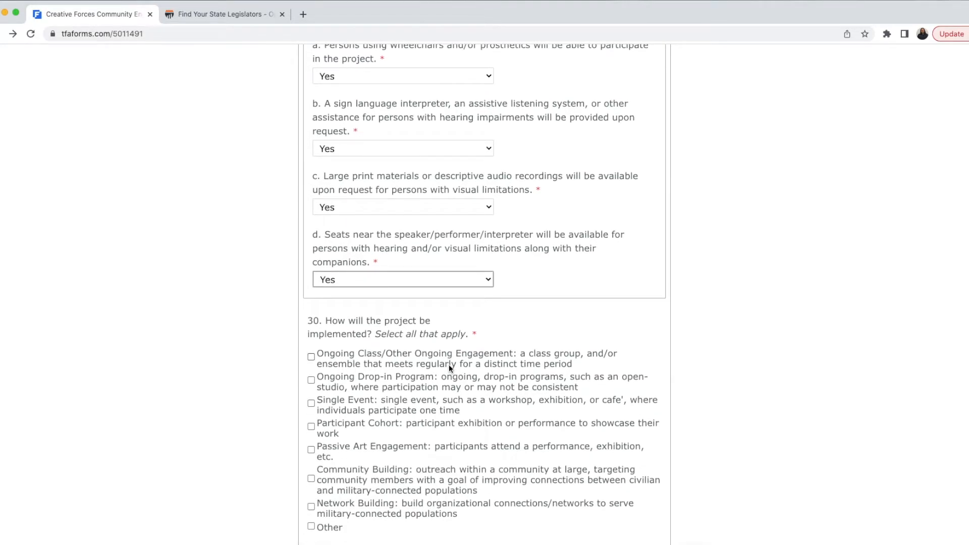
scroll(449, 364, down, 2)
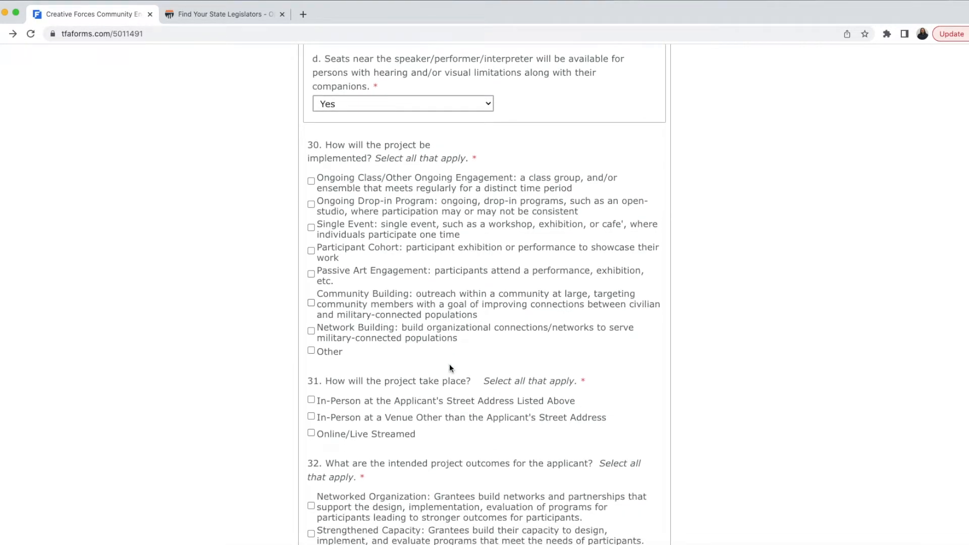
click(311, 182)
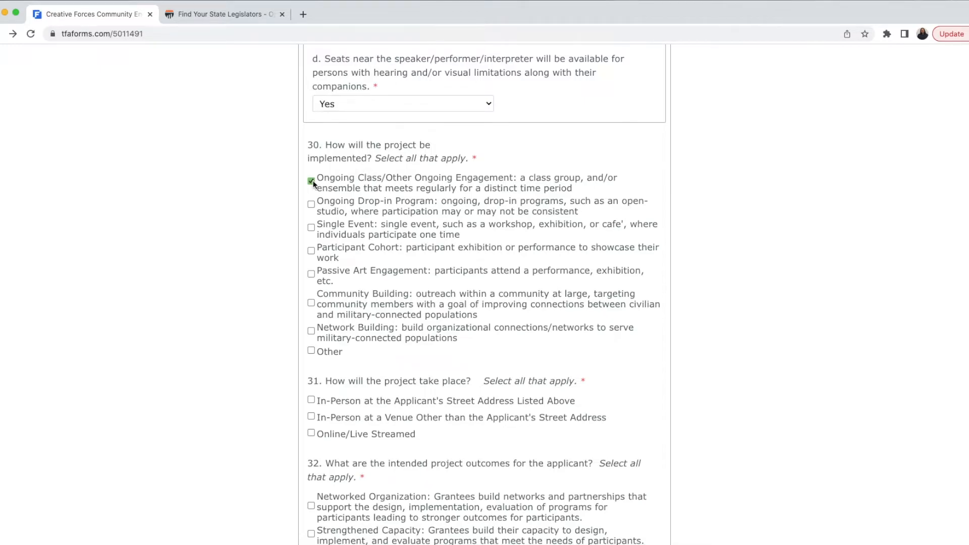
scroll(312, 204, down, 1)
click(312, 203)
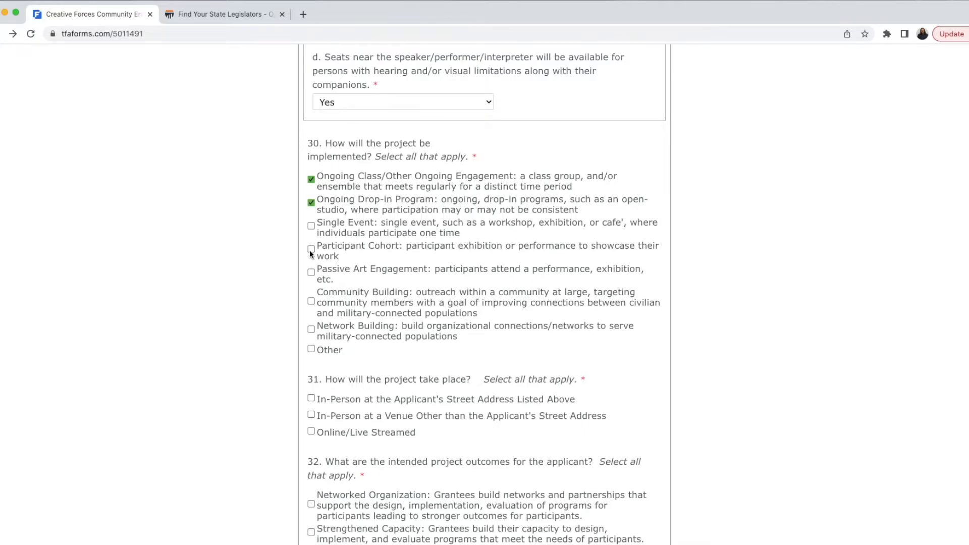
scroll(309, 249, down, 3)
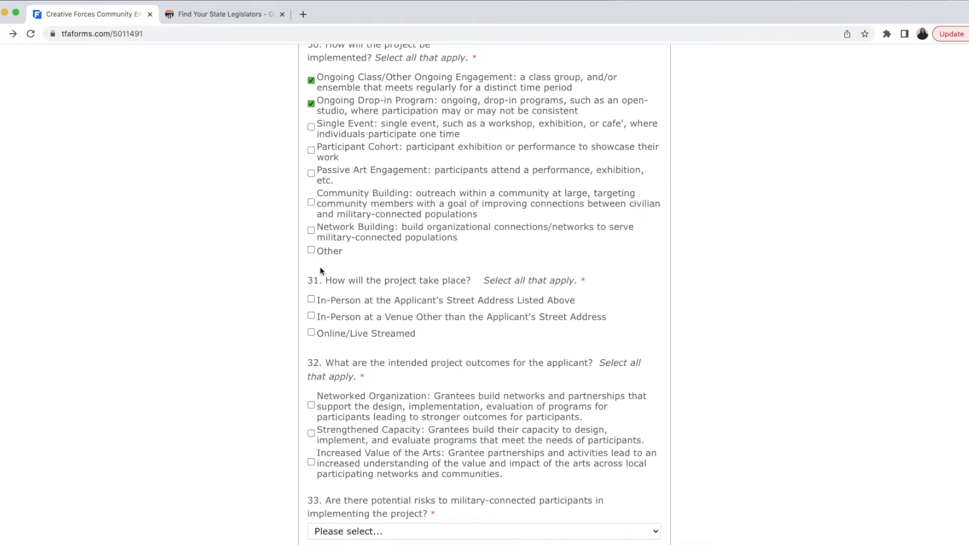
scroll(318, 260, up, 1)
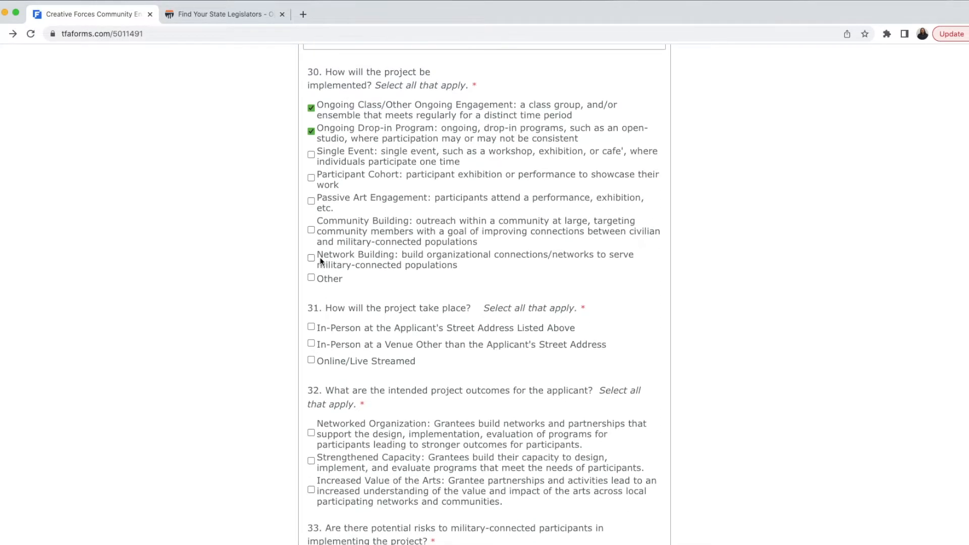
click(311, 327)
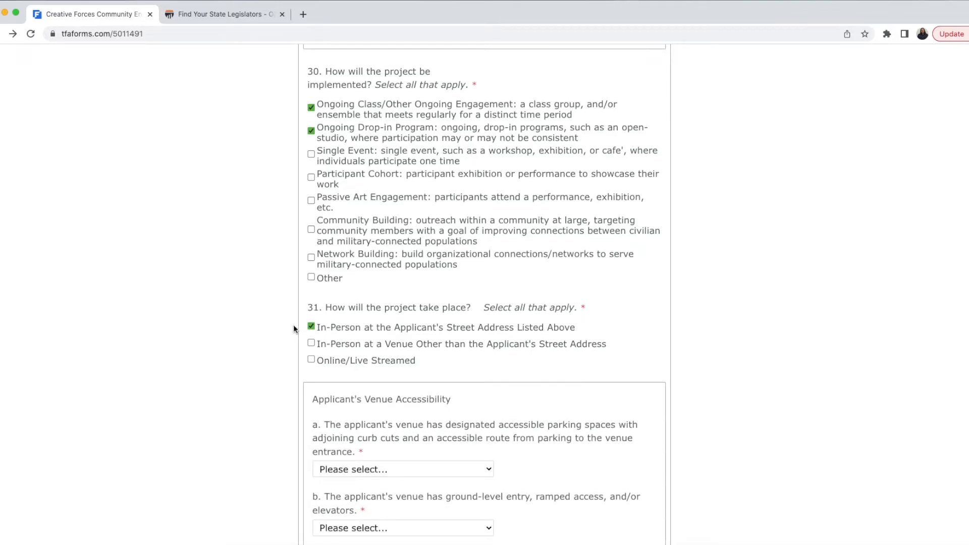
scroll(293, 325, down, 5)
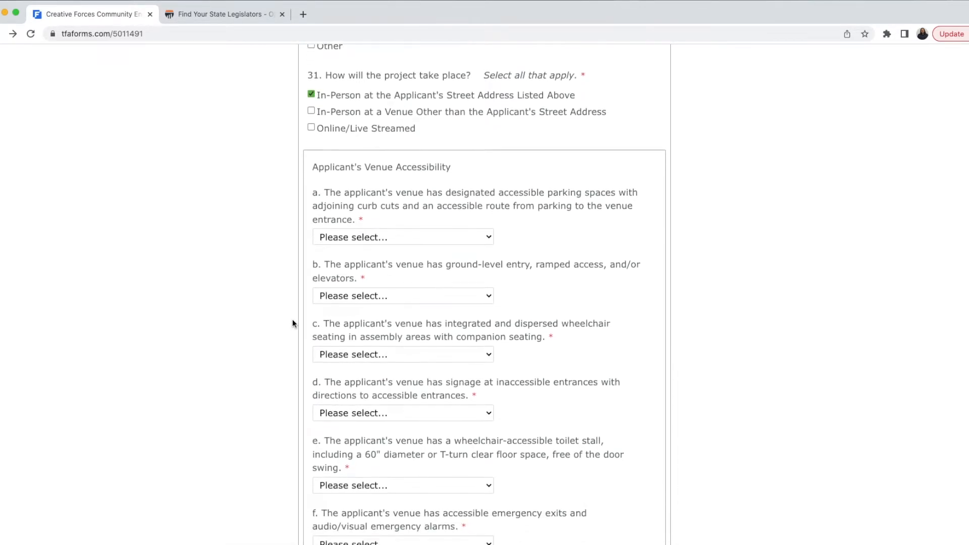
Step: Answer Yes to accessible parking, ground-level or ramped entry, and dispersed wheelchair seating
click(357, 236)
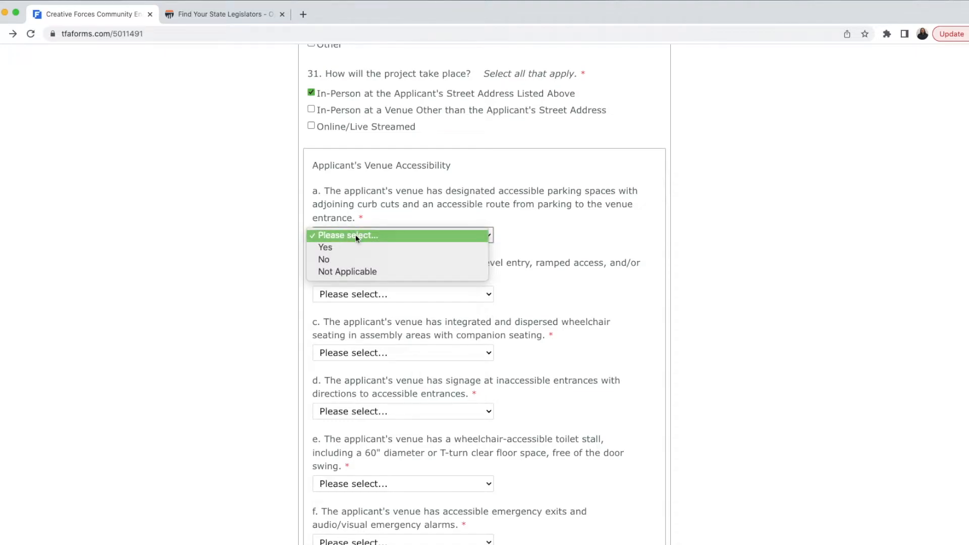
click(353, 246)
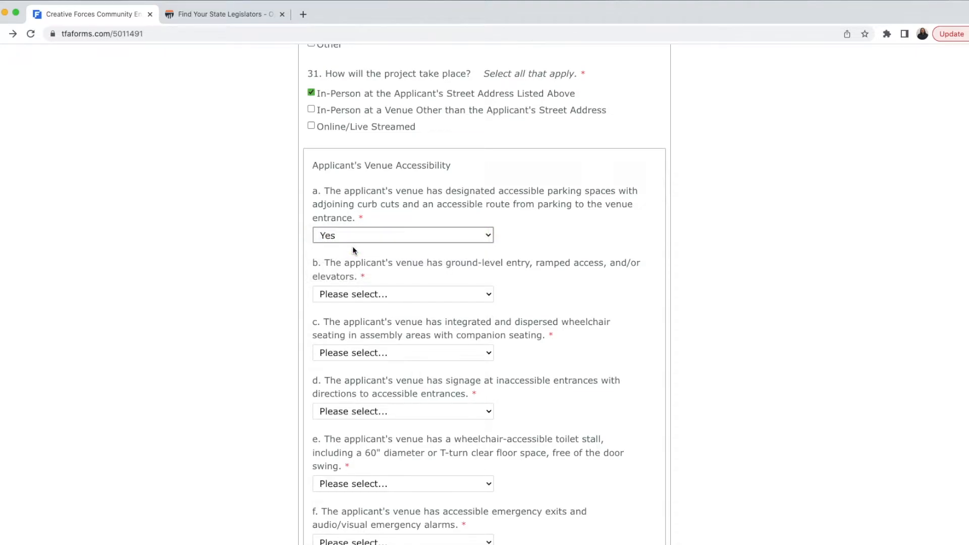
scroll(366, 272, down, 1)
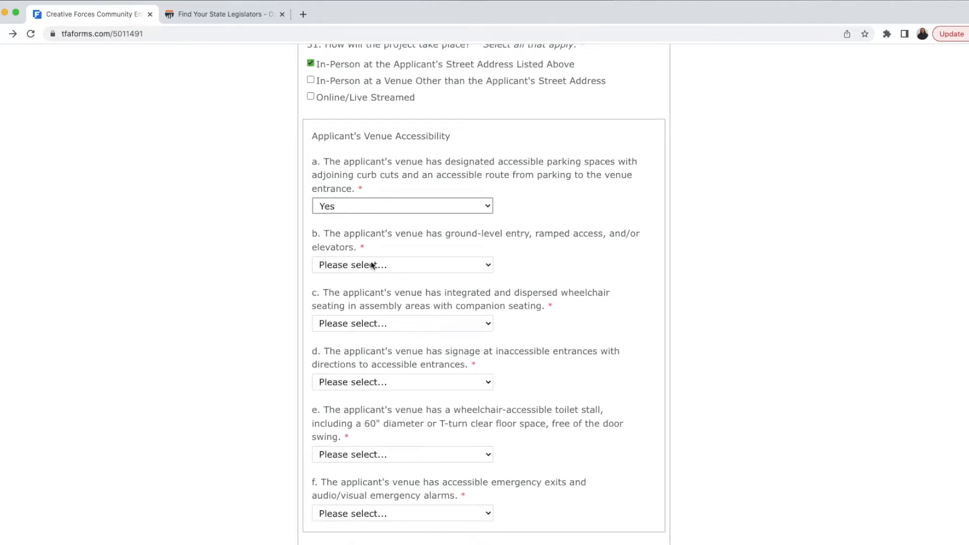
click(371, 264)
click(370, 276)
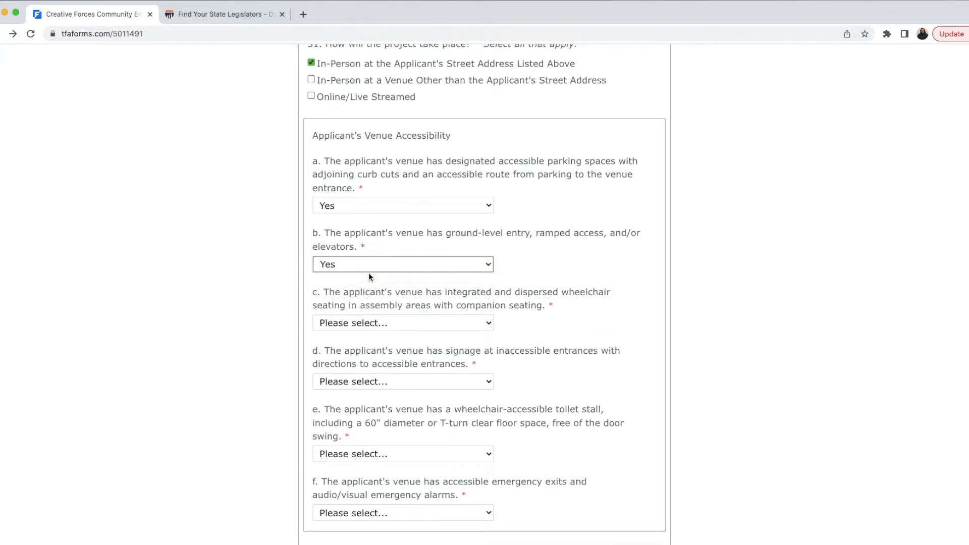
scroll(373, 292, down, 1)
click(373, 273)
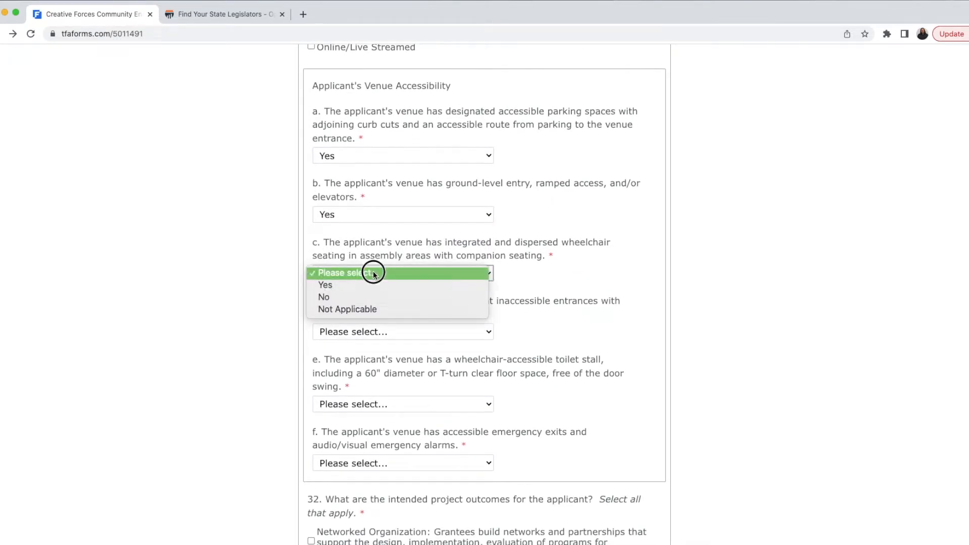
click(372, 283)
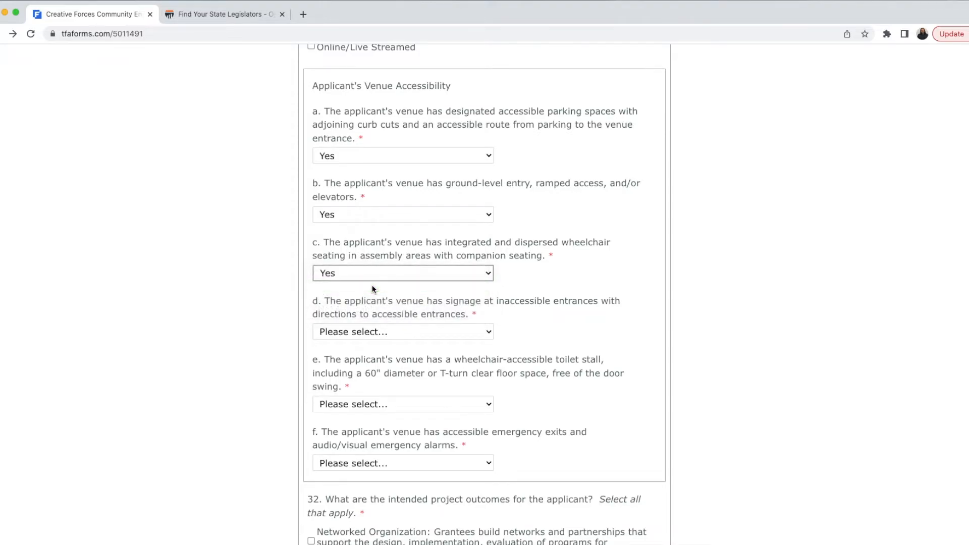
Step: Answer Yes to accessible-entrance signage, a wheelchair-accessible toilet stall, and accessible emergency exits and alarms
click(369, 331)
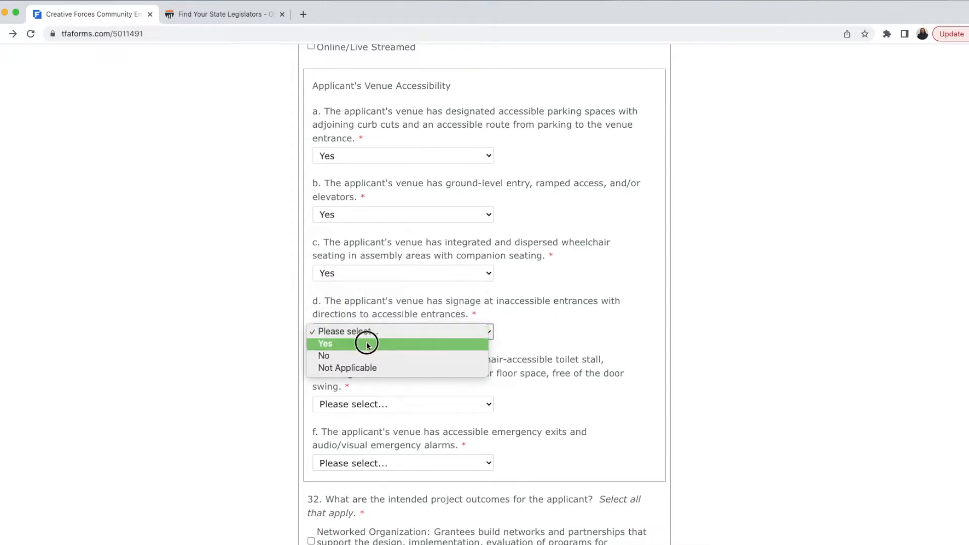
click(367, 341)
scroll(368, 345, down, 1)
click(370, 343)
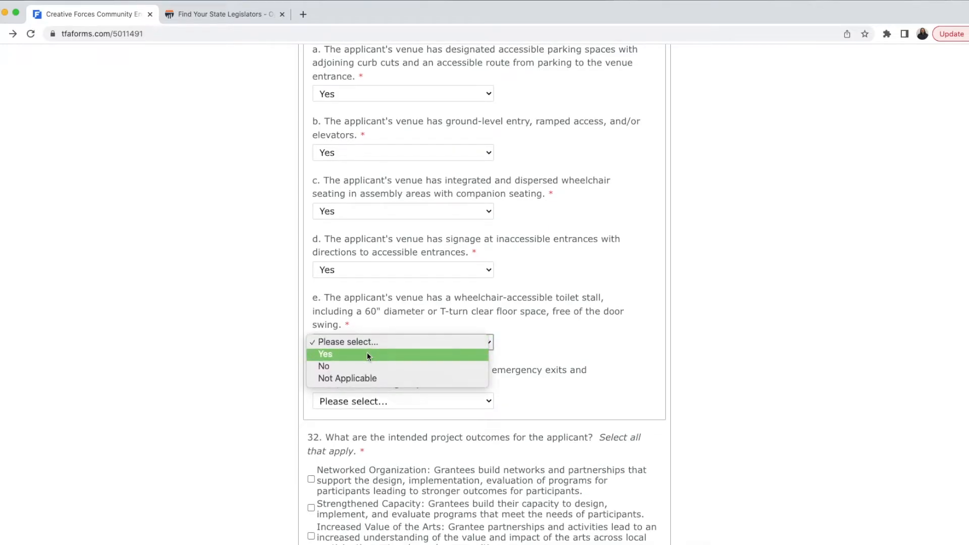
click(367, 353)
scroll(367, 352, down, 1)
click(368, 349)
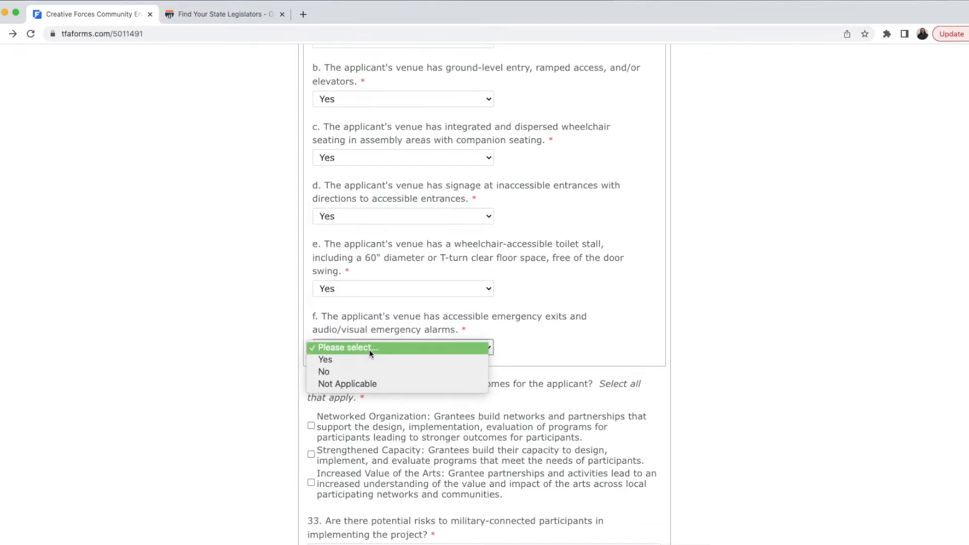
click(371, 361)
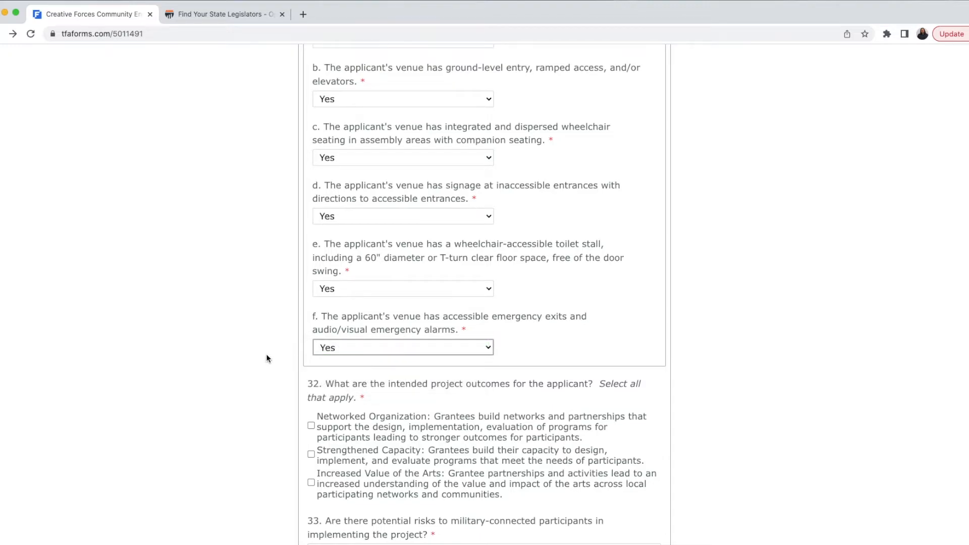
scroll(268, 357, down, 4)
scroll(268, 358, down, 1)
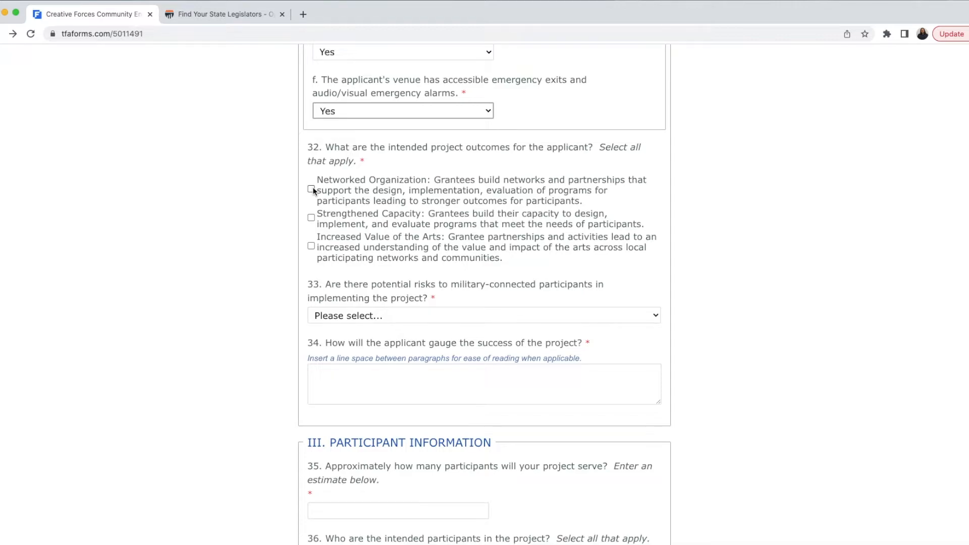
Step: Select Networked Organization, Strengthened Capacity and Increased Value of the Arts as applicant outcomes
click(311, 217)
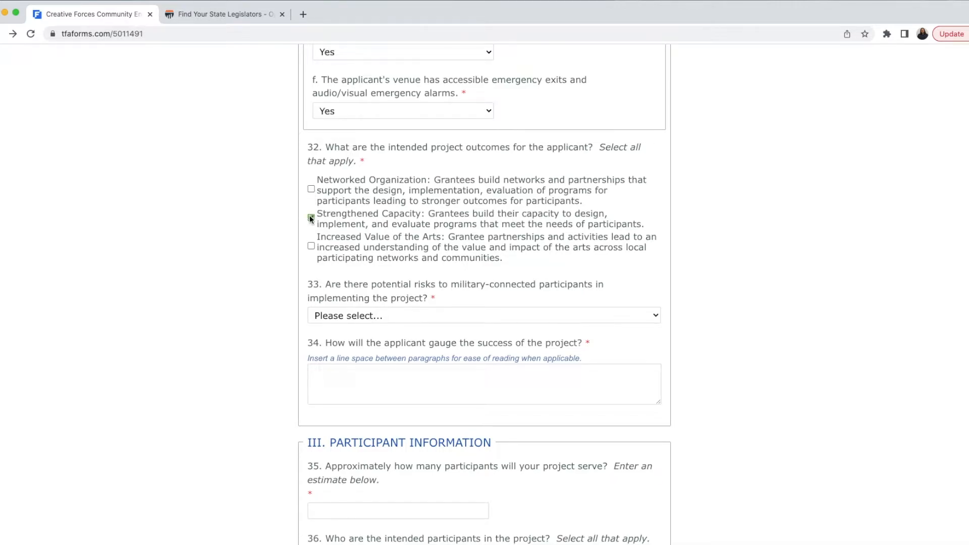
click(311, 189)
click(311, 246)
scroll(262, 243, down, 3)
Step: Answer Yes to potential risks, paste the trauma-risk mitigation paragraph, and correct 'strive' to 'strives'
click(389, 235)
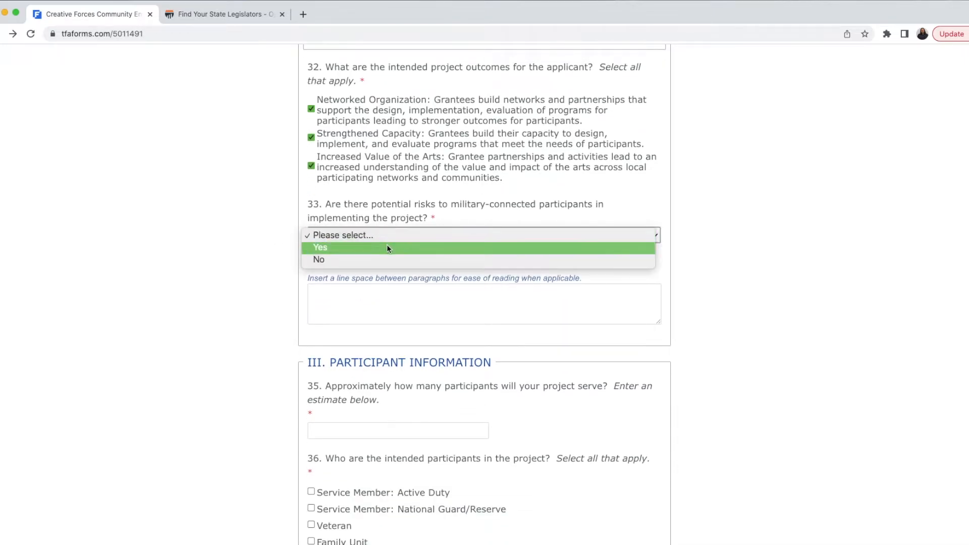
click(387, 245)
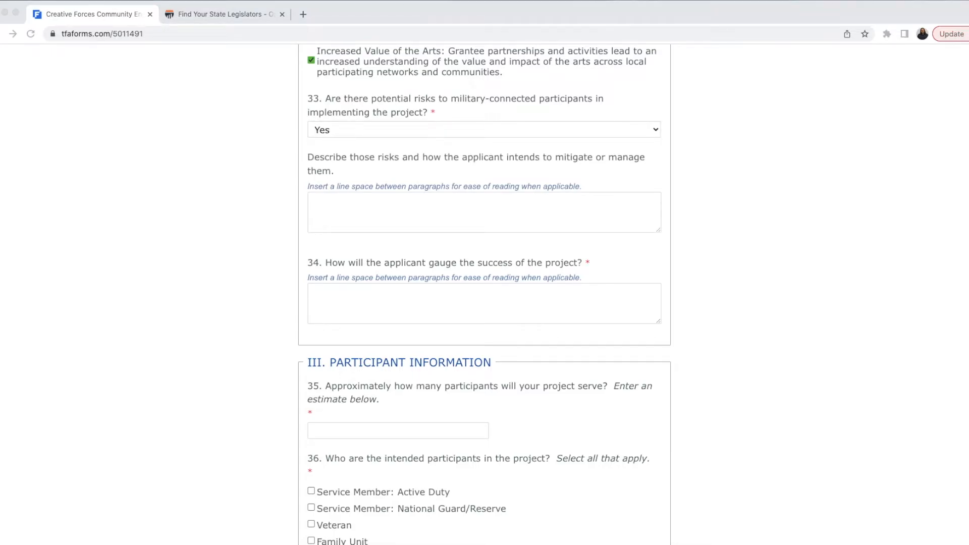
click(467, 209)
text(Though MilArts strive to provide trauma-informed instruction, we recognize that some of our participants might encounter a crisis that our instructors are not qualified to help with. To mitigate this risk, we provide training to all instructors as to how to make their classrooms and lessons comfortable for those who have experienced trauma, including the ability to refer participants to professional medical services through military service organizations that we partner with.)
scroll(454, 212, up, 3)
click(409, 203)
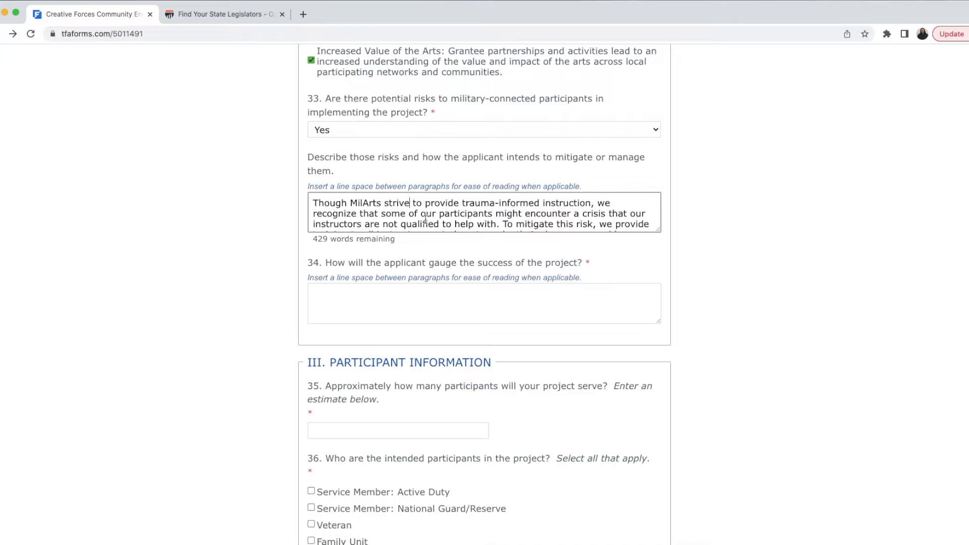
text(s)
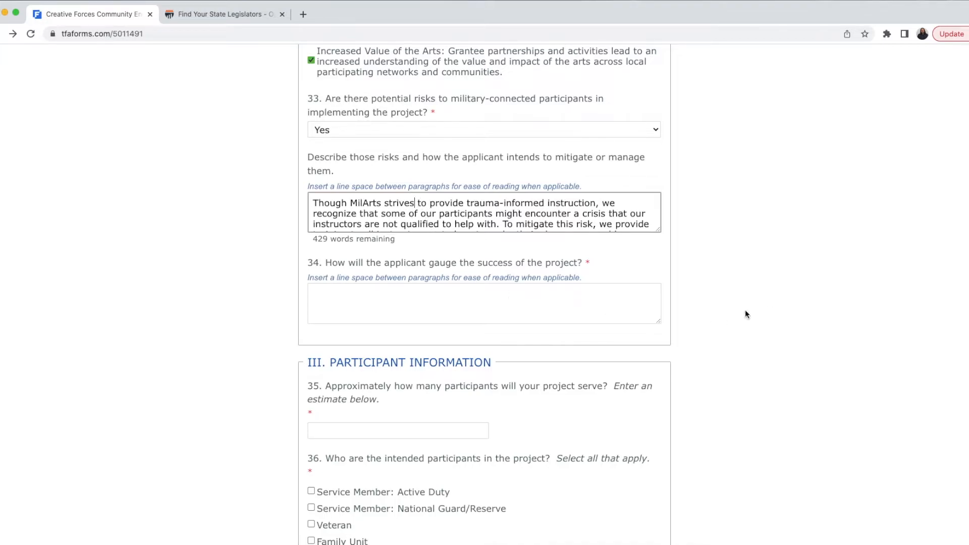
Step: Explain in question 34 that success is gauged by enrollment, retention and surveys
key(super+Tab)
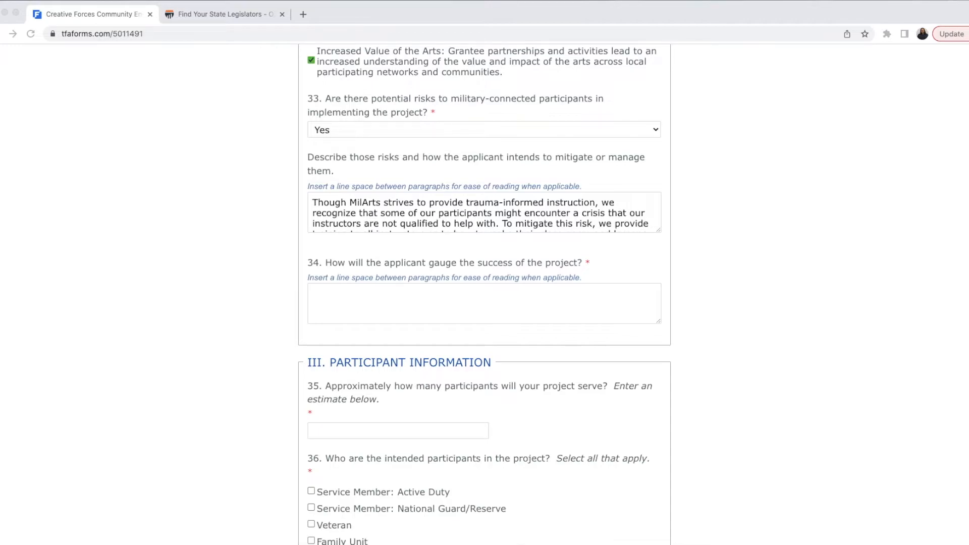
key(super+Tab)
click(457, 297)
text(We will gauge success by the number of participants enrolled, the level of participant retention in lessons, and based on the feedback of participant surveys.)
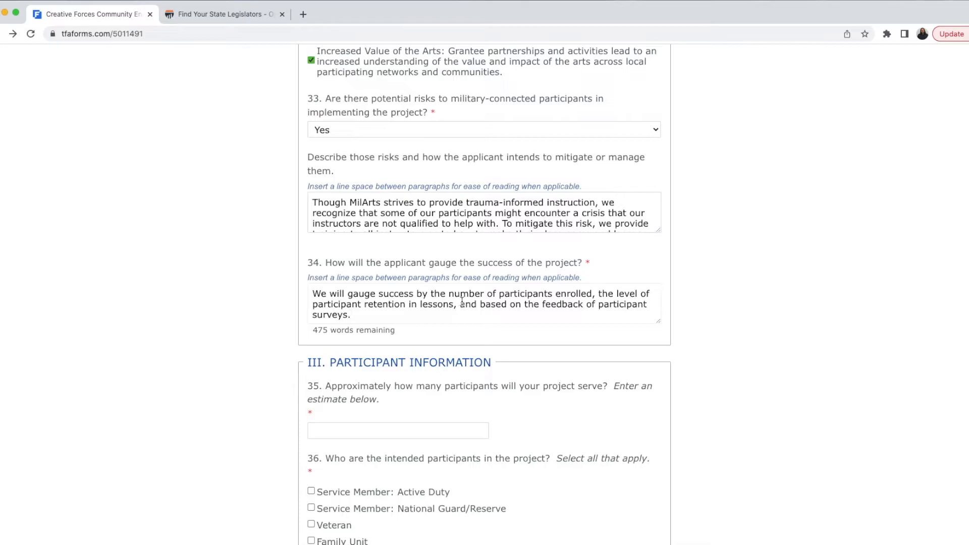
scroll(534, 382, down, 5)
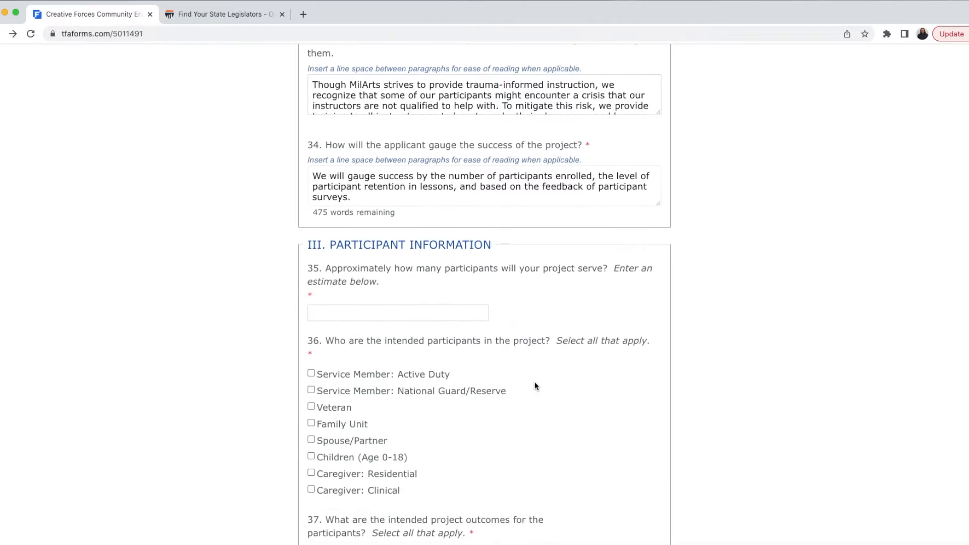
Step: Estimate 50 participants and include Active Duty, National Guard/Reserve, Veteran and Family Unit participants
scroll(535, 380, down, 2)
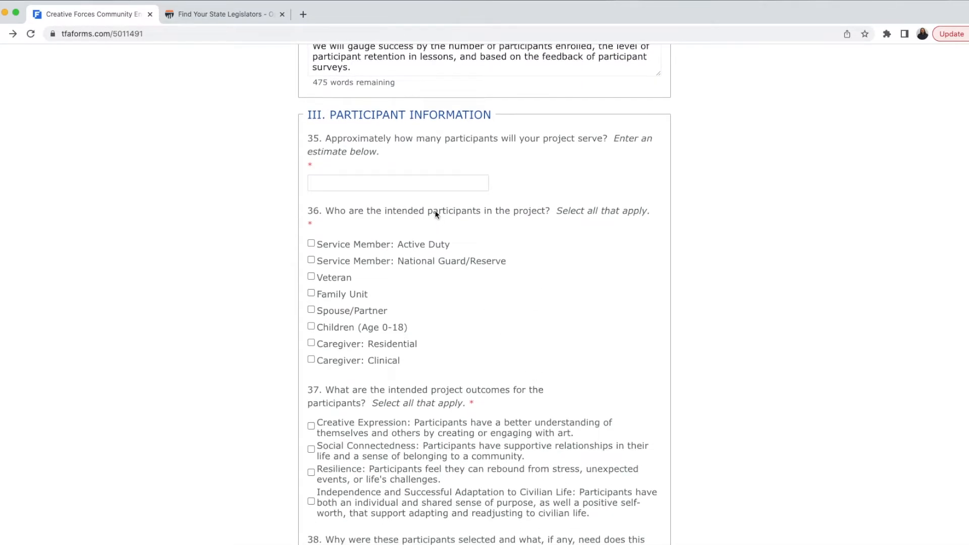
click(432, 182)
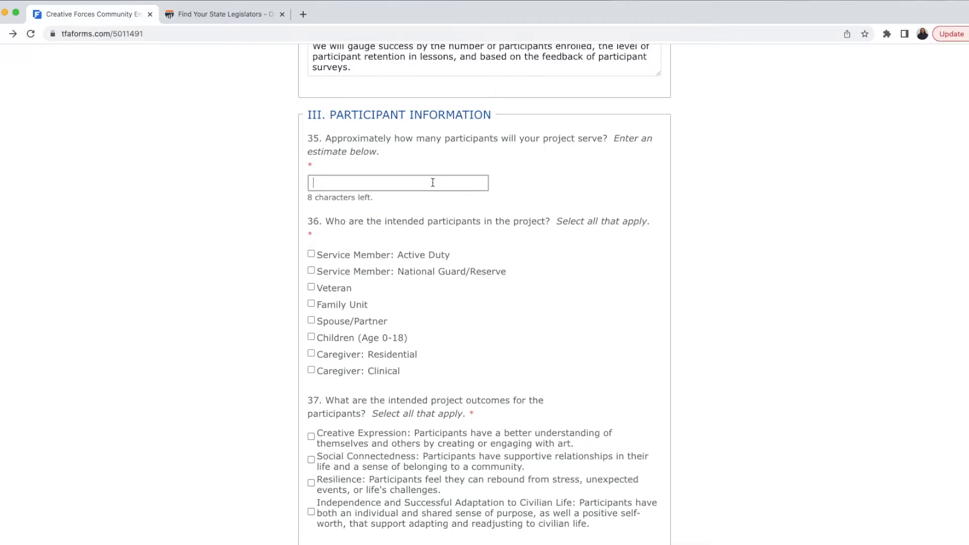
text(50)
click(433, 223)
click(311, 244)
click(310, 260)
click(311, 278)
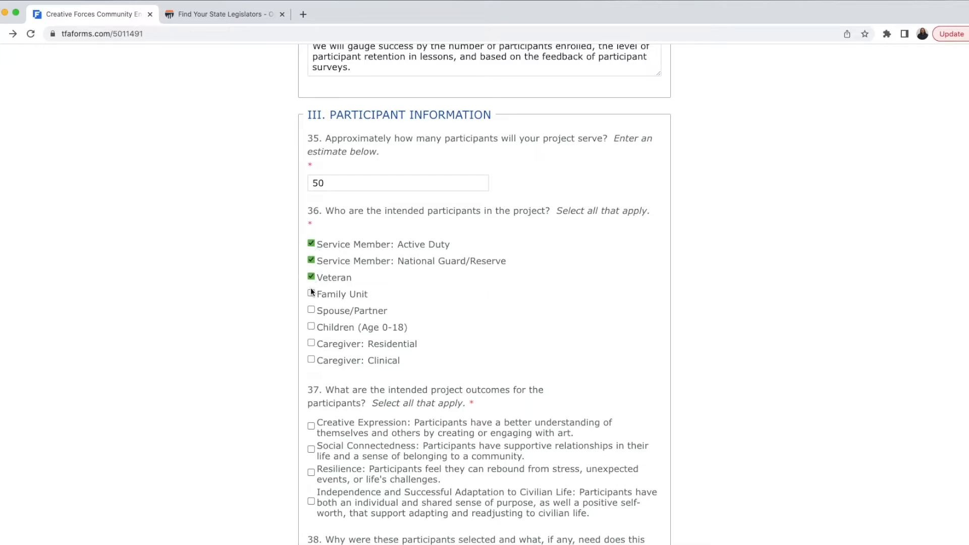
click(311, 293)
Step: Tick Social Connectedness and Independence and Successful Adaptation to Civilian Life as participant outcomes
scroll(257, 326, down, 5)
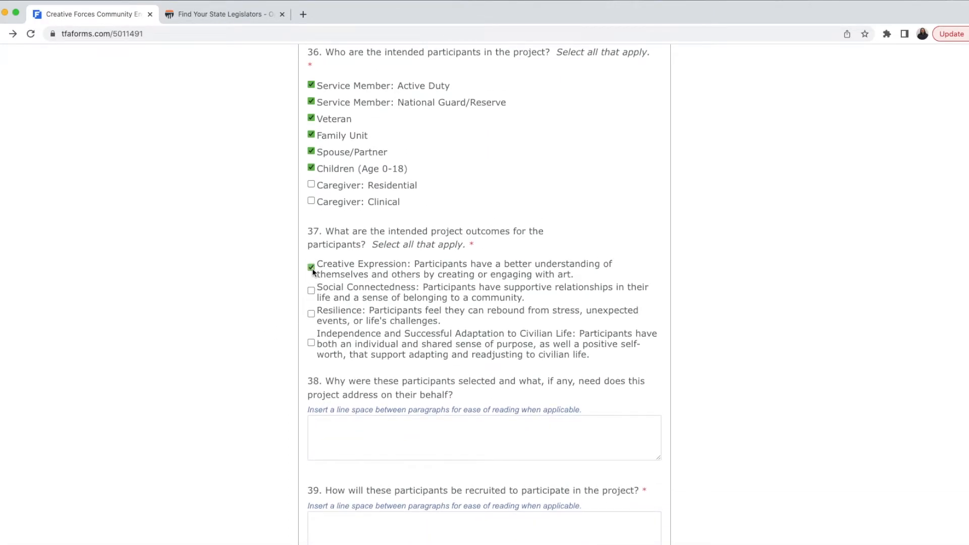
click(311, 291)
click(312, 343)
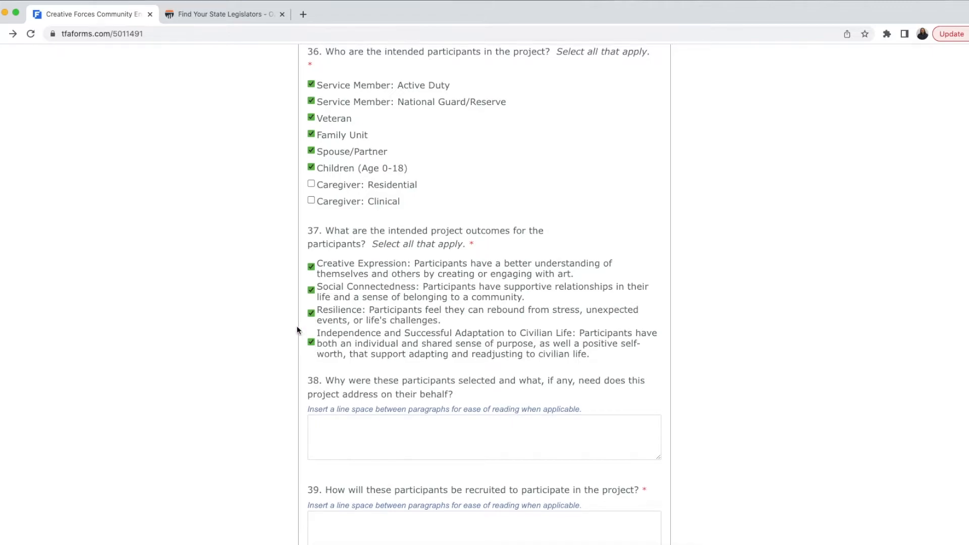
scroll(298, 327, down, 2)
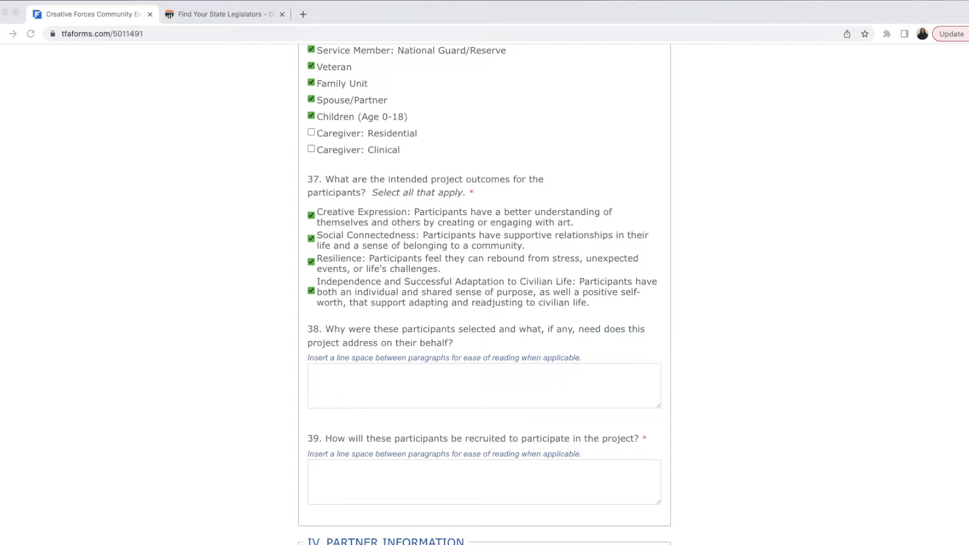
Step: Paste the answer explaining why participants were selected into question 38
click(485, 374)
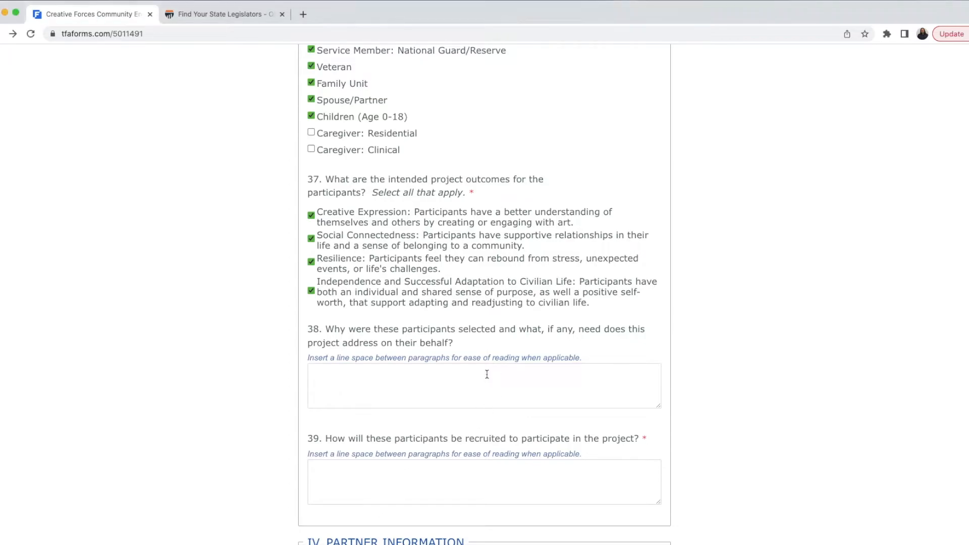
text(The mission of MilArts has always been to serve our regional military community to provide the community building and personal exploration that are synonymous with music making.)
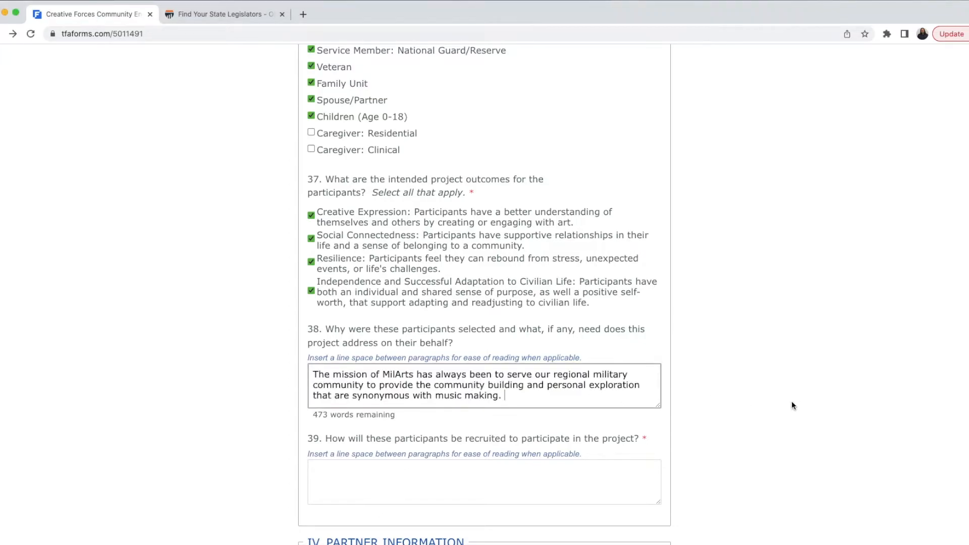
scroll(782, 408, down, 5)
scroll(764, 405, down, 1)
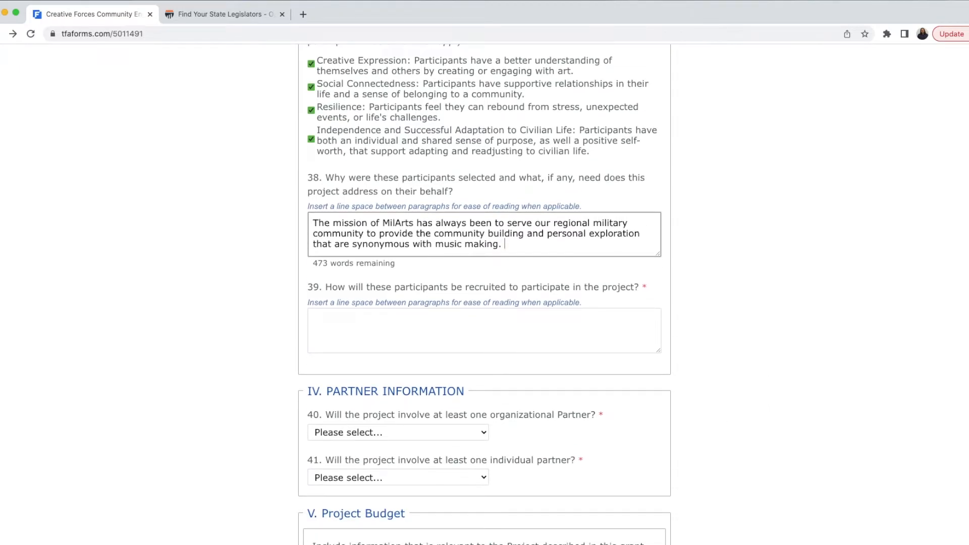
Step: Paste the recruitment answer on partners, word of mouth and performances into question 39
key(super+Tab)
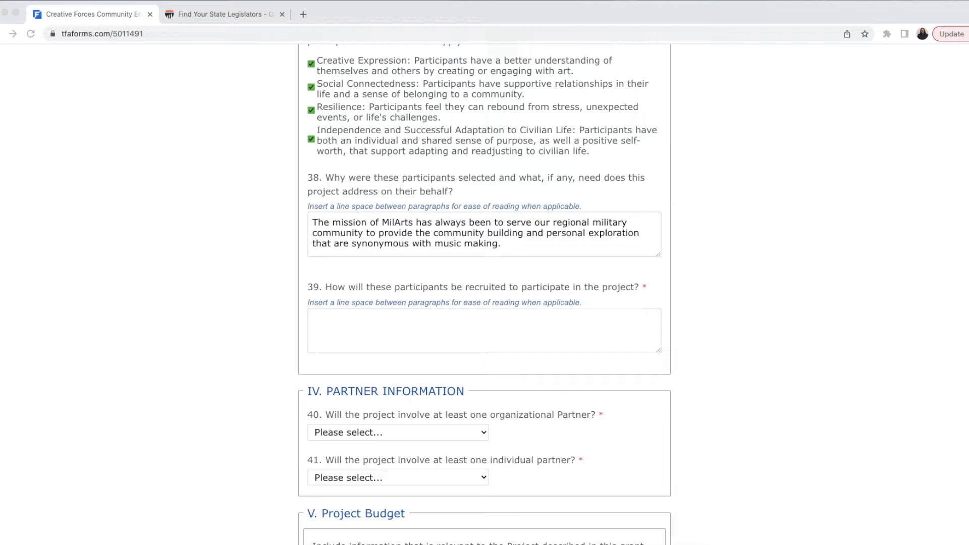
key(super+Tab)
click(475, 316)
key(super+v)
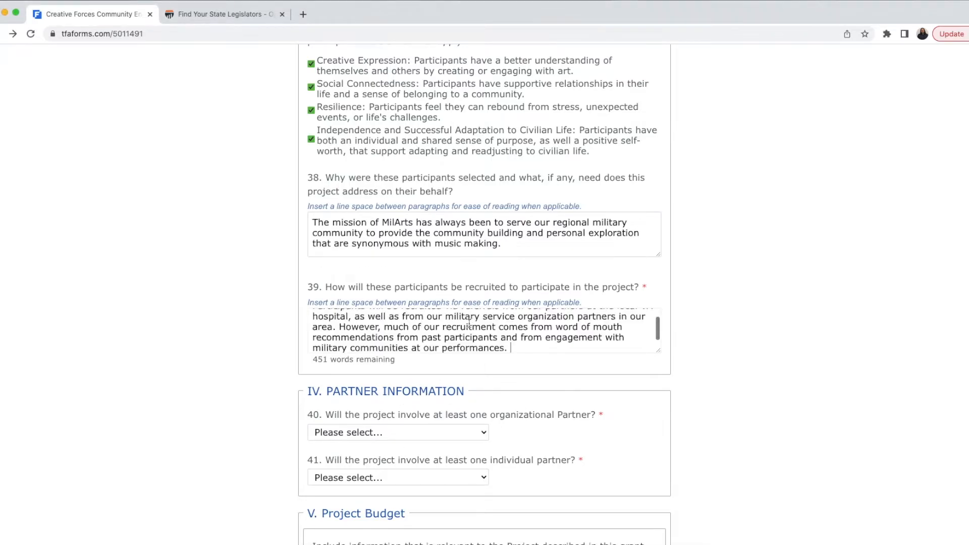
scroll(469, 324, up, 1)
scroll(470, 325, down, 1)
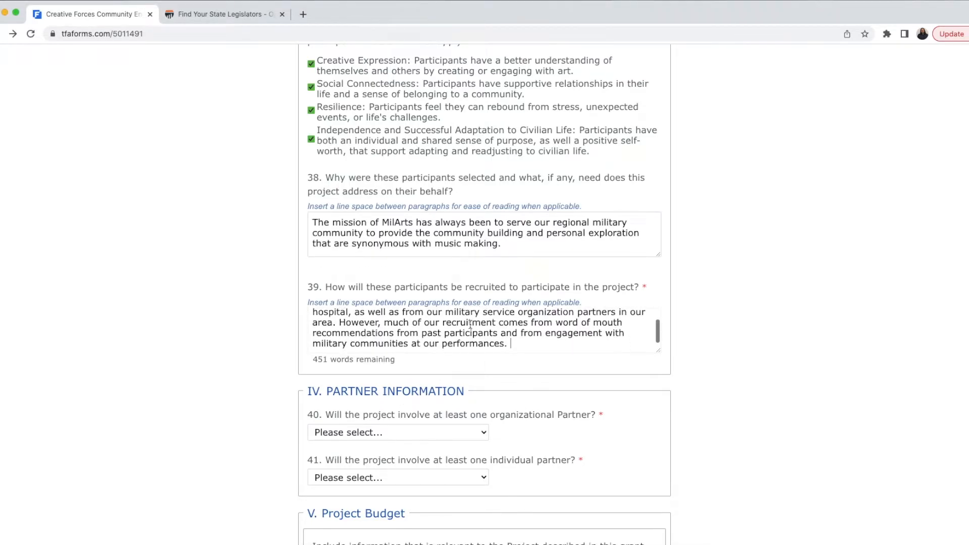
scroll(686, 344, down, 4)
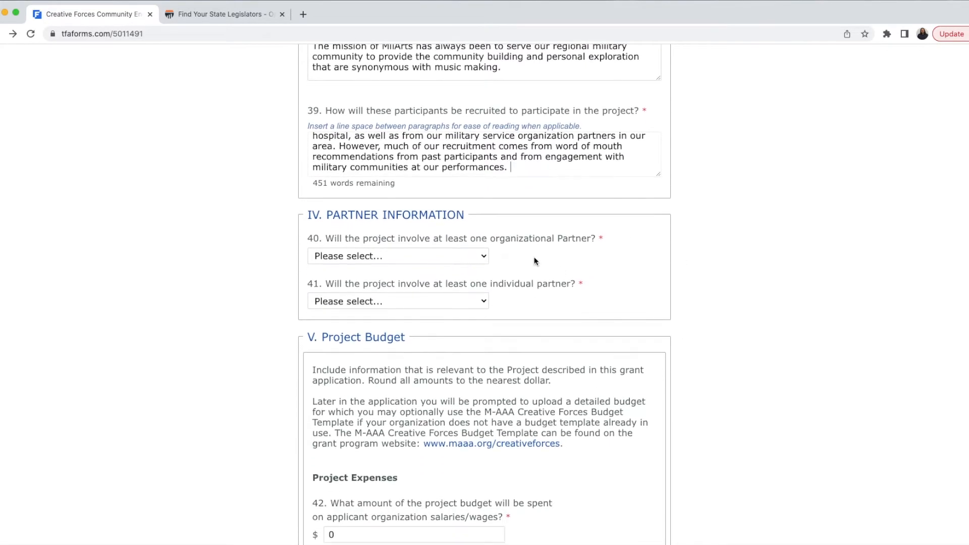
Step: Confirm an organizational partner named Military Community Health Services, with no other name
click(449, 255)
click(445, 268)
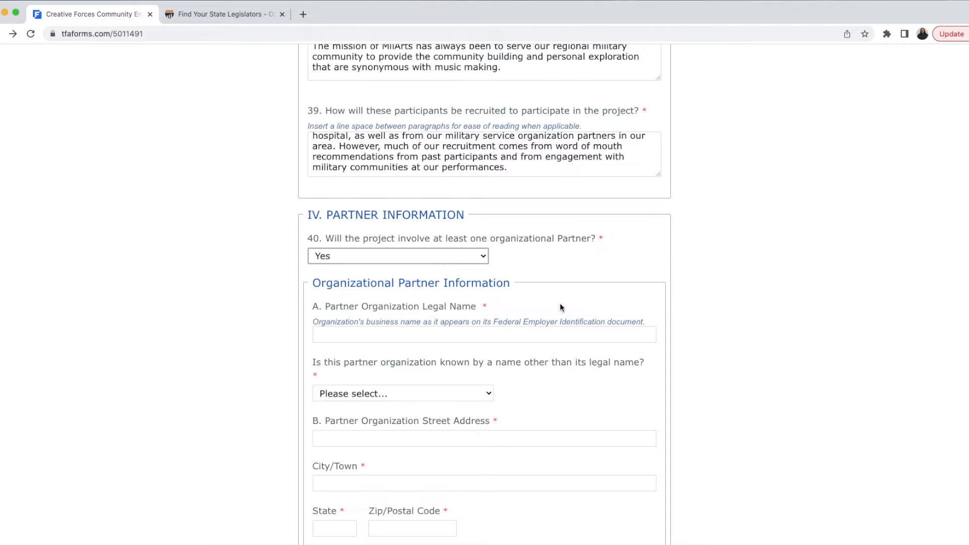
scroll(561, 308, down, 1)
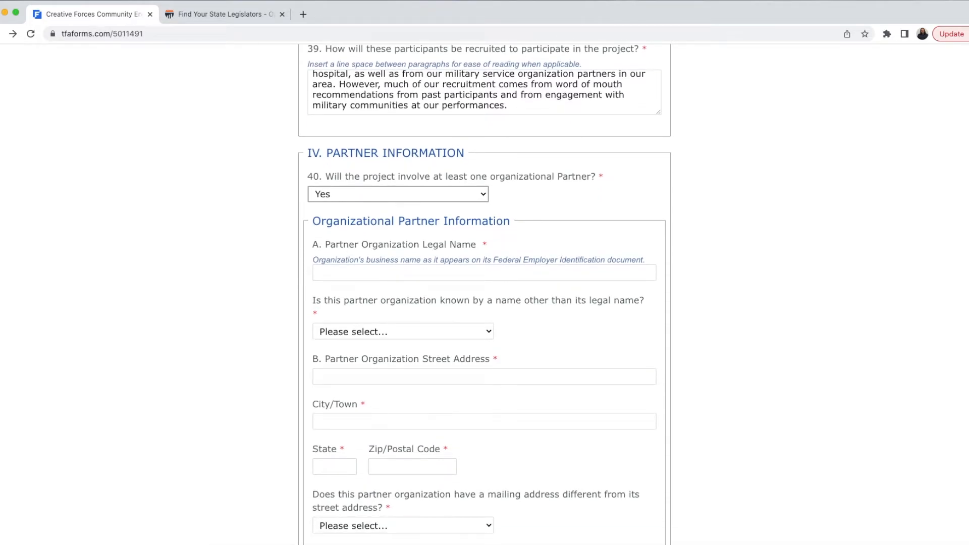
click(454, 272)
text(Mil)
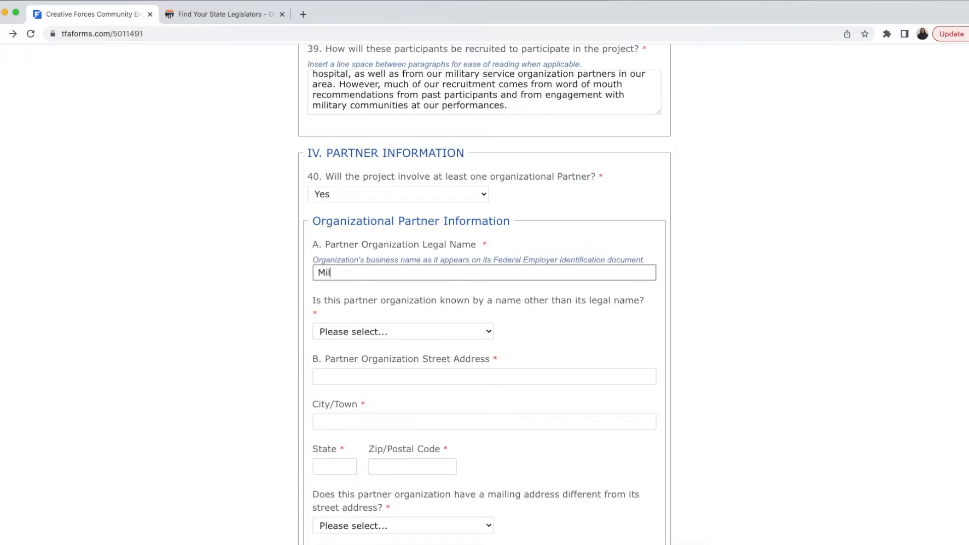
text(itary Community Heal)
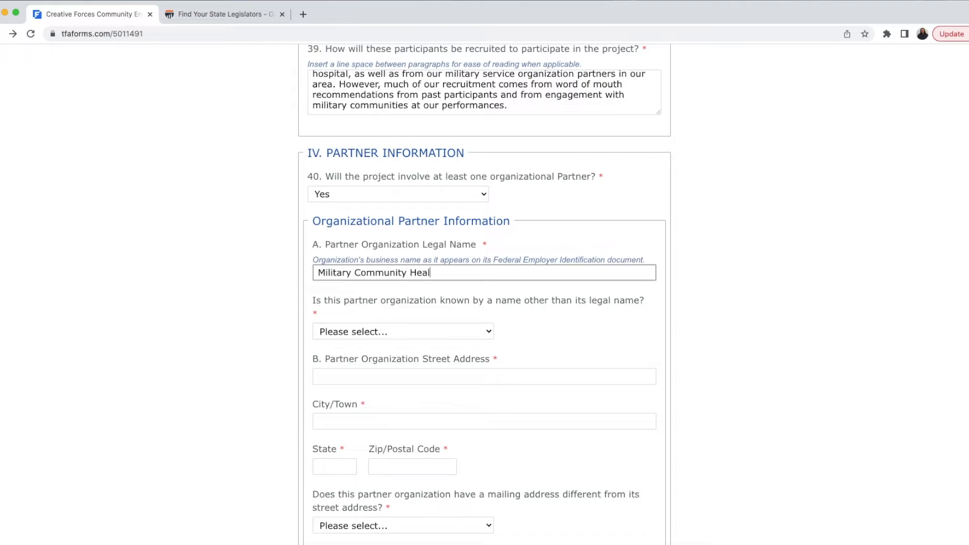
text(th Services)
click(411, 334)
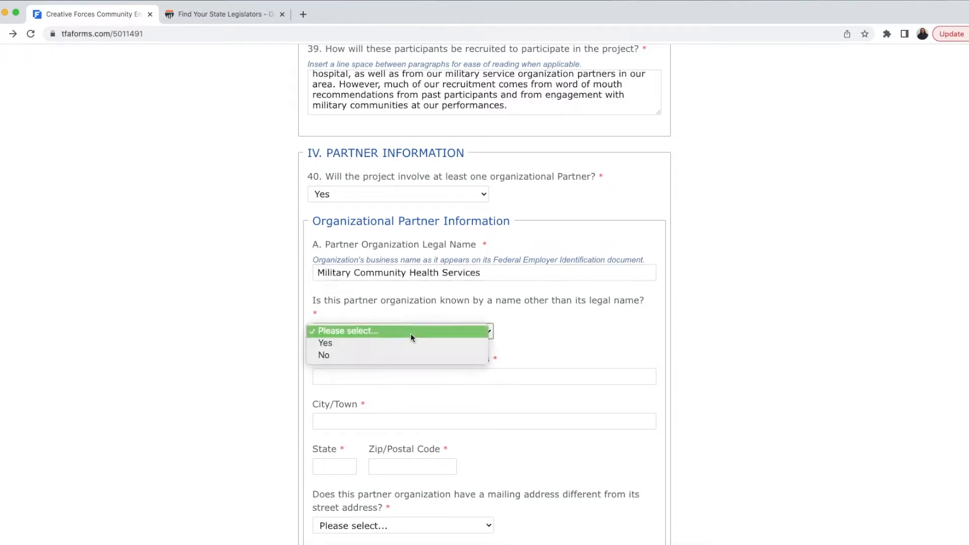
click(407, 353)
Step: Fill in the partner's street address, city Pittsburgh, state PA and zip code
click(402, 376)
text(456 F)
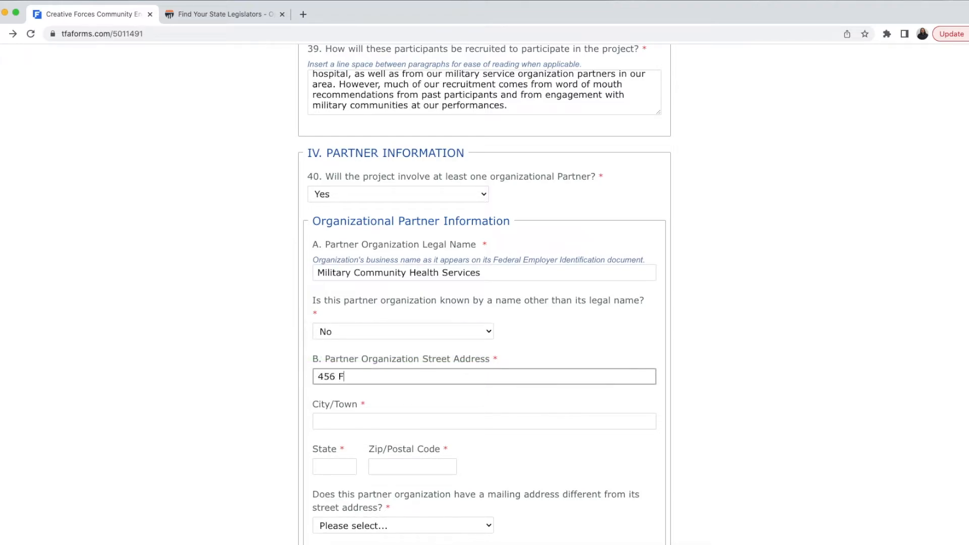
text(ake Street)
key(Tab)
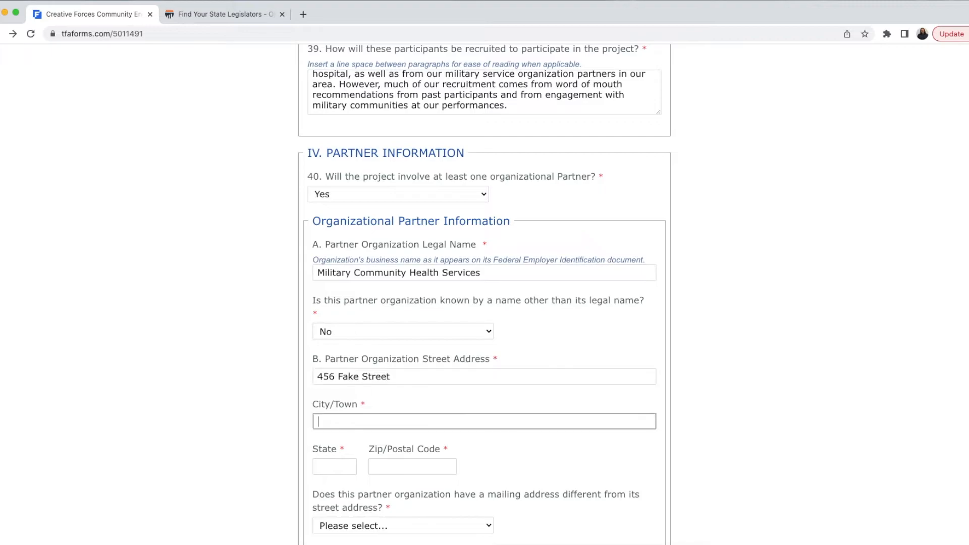
text(Pittsburgh)
key(Tab)
text(PA)
key(Tab)
text(15223)
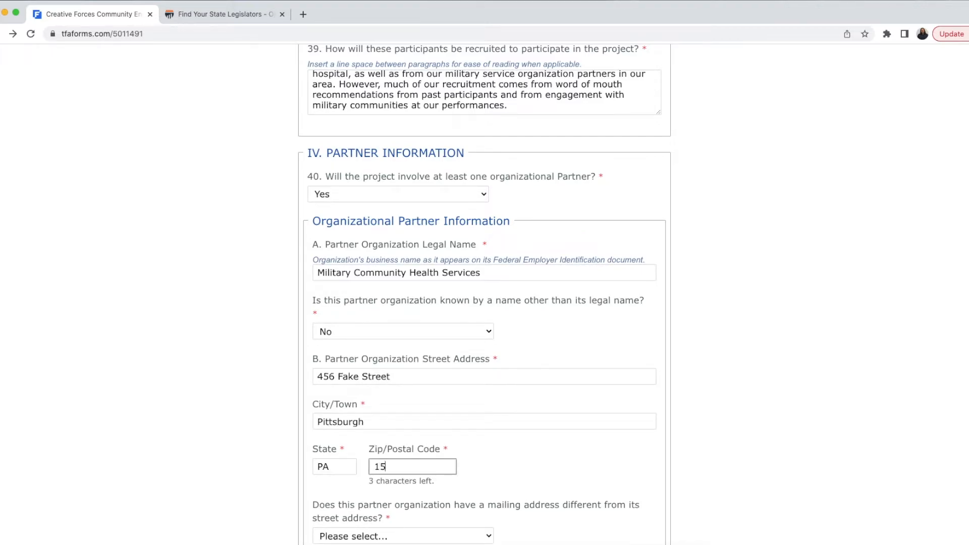
scroll(562, 403, down, 5)
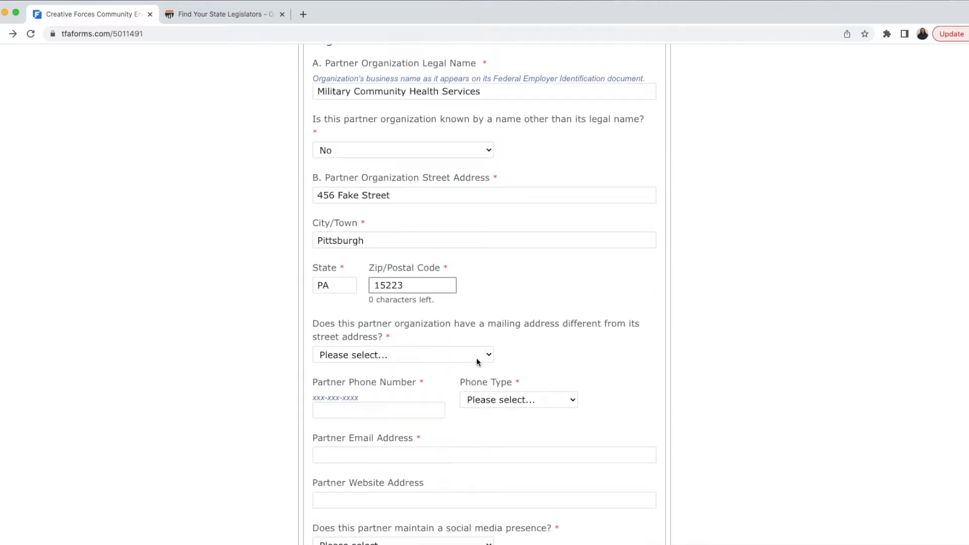
Step: Answer No to a separate mailing address and enter the partner's phone number as an Office phone
click(476, 361)
click(468, 367)
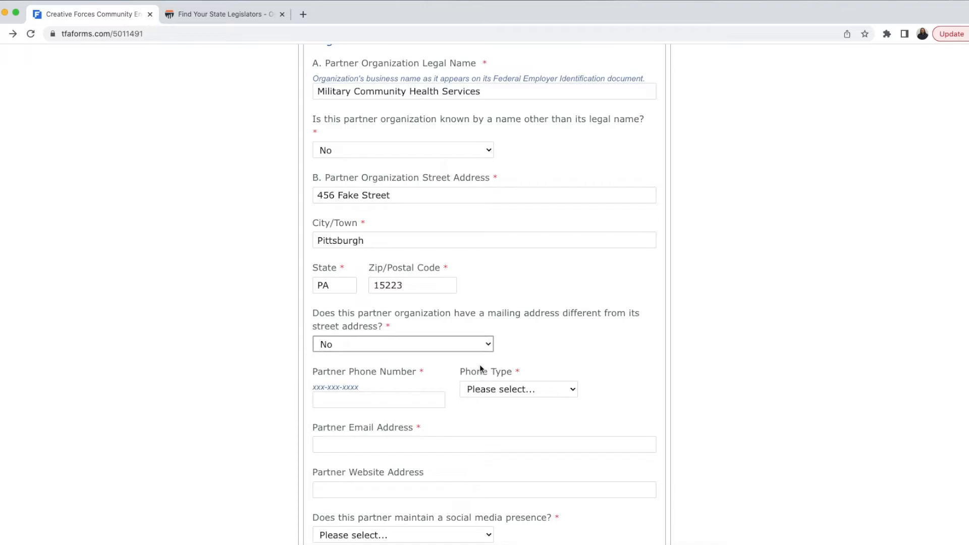
scroll(477, 368, down, 3)
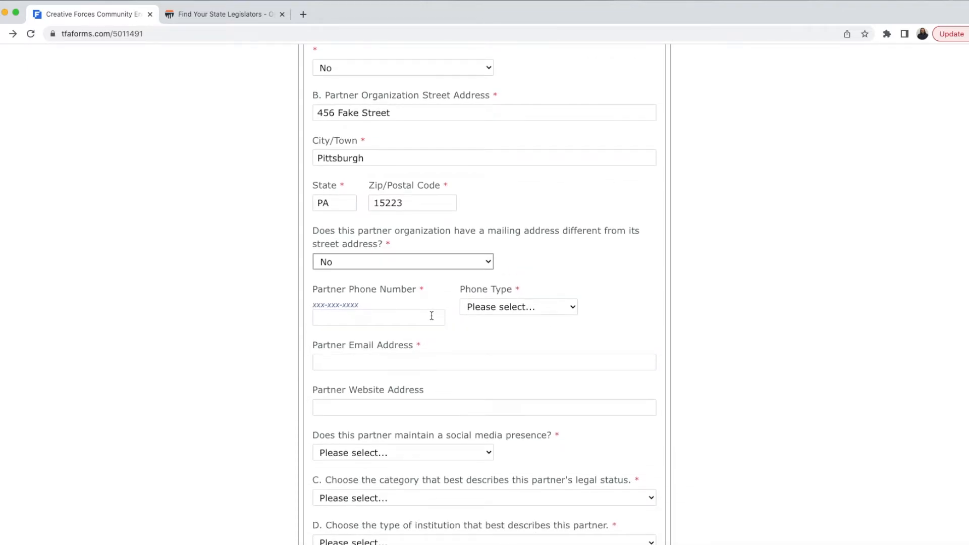
click(431, 316)
text(555-)
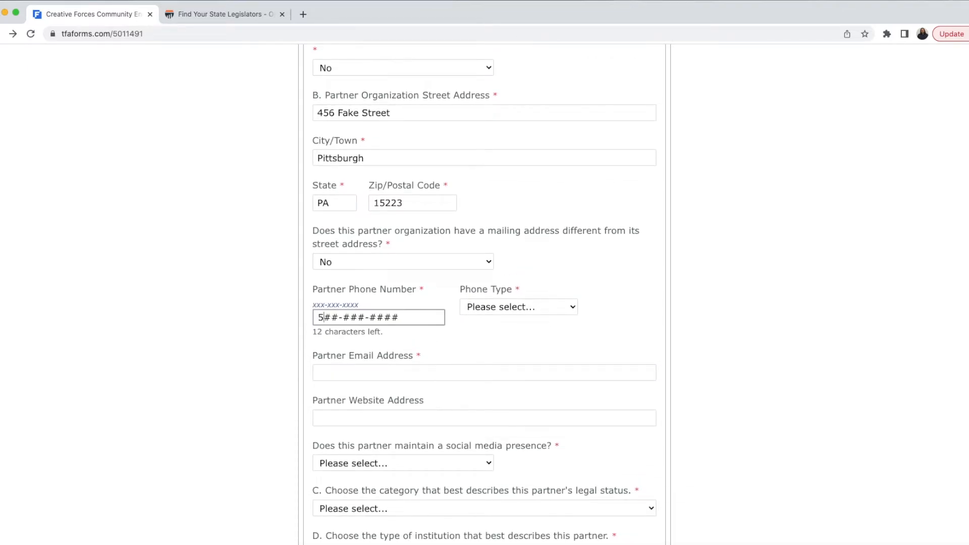
text(444-)
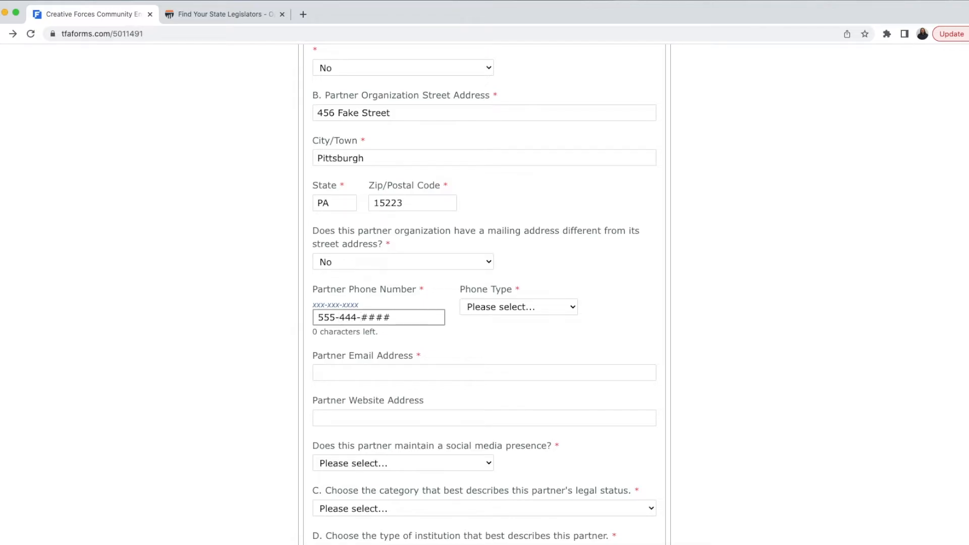
text(5555)
click(482, 316)
click(480, 341)
Step: Fill in the partner's contact e-mail and the website militaryhealthservices.org
click(444, 364)
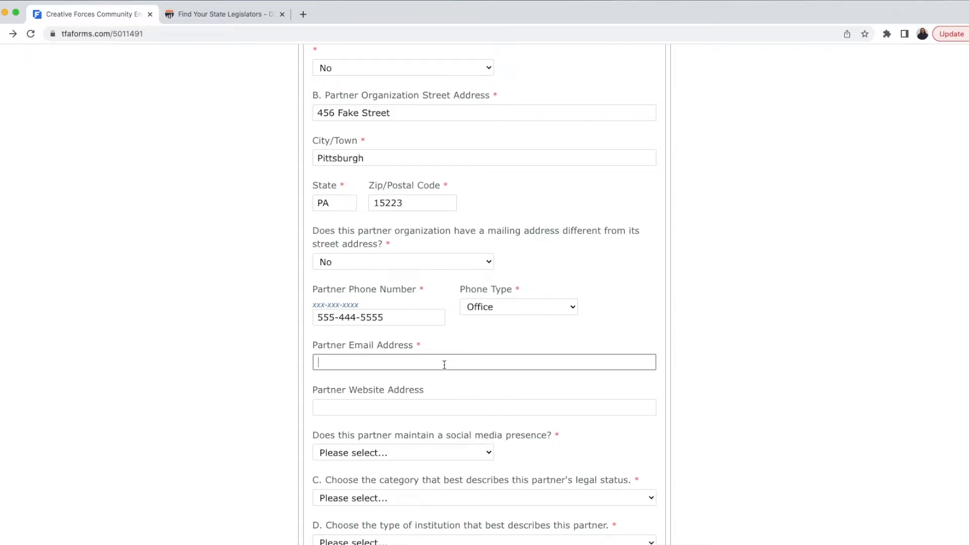
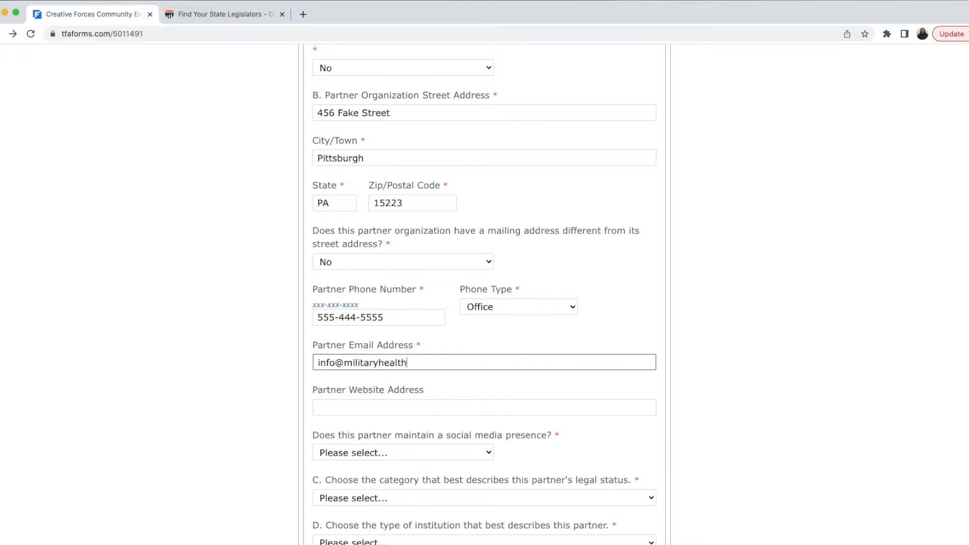
click(406, 411)
text(military h)
key(BackSpace)
key(BackSpace)
text(healthservies)
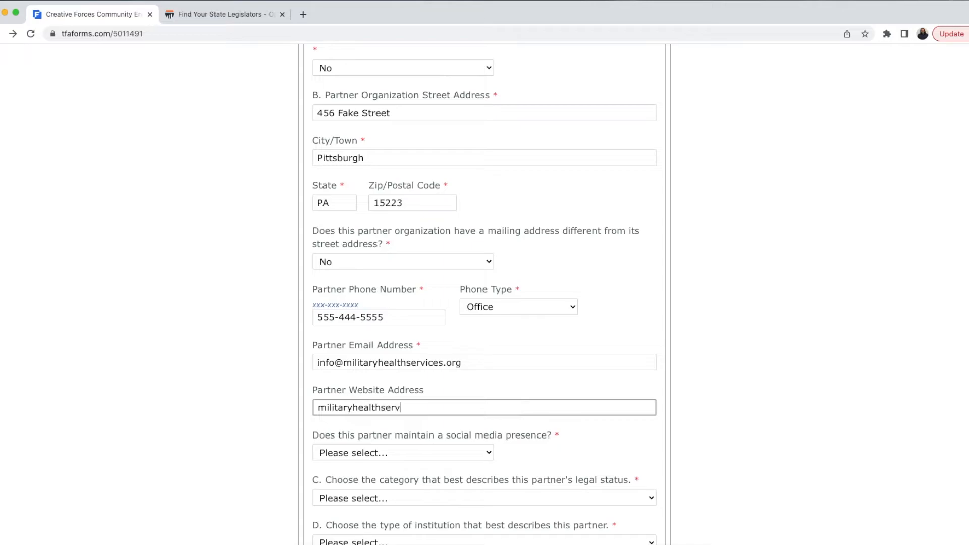
key(BackSpace)
key(BackSpace)
text(ces.org)
Step: Answer No to the partner having a social media presence
scroll(448, 359, down, 2)
scroll(442, 371, down, 3)
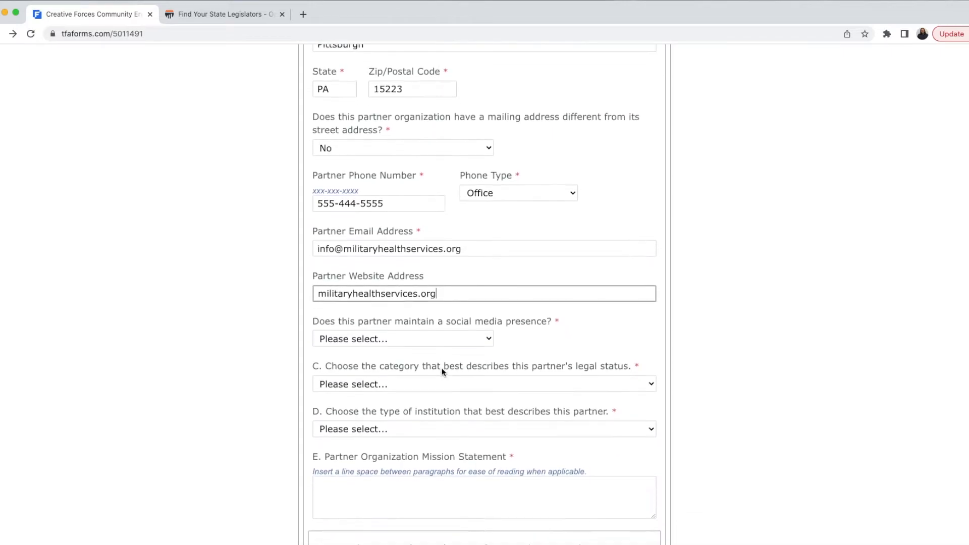
click(431, 331)
click(420, 357)
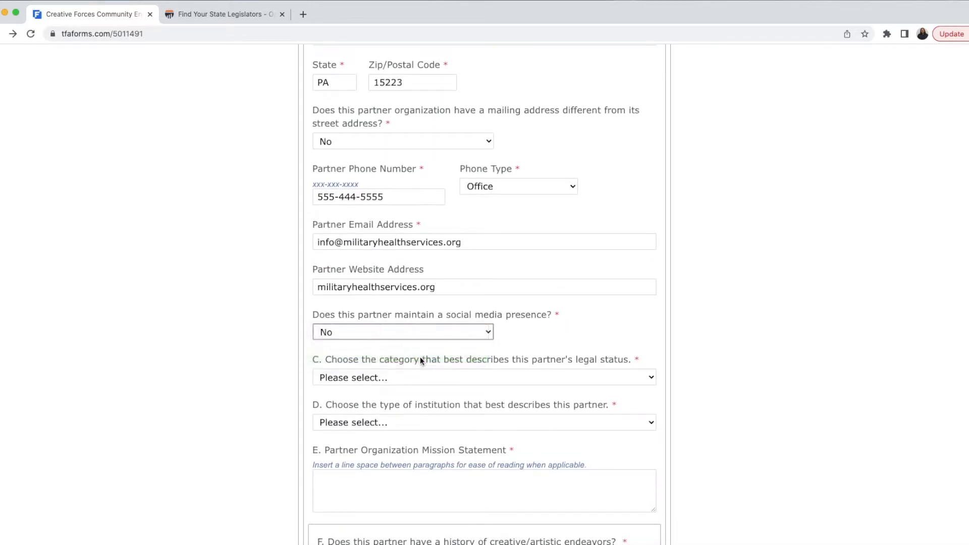
scroll(463, 318, down, 3)
scroll(707, 343, down, 6)
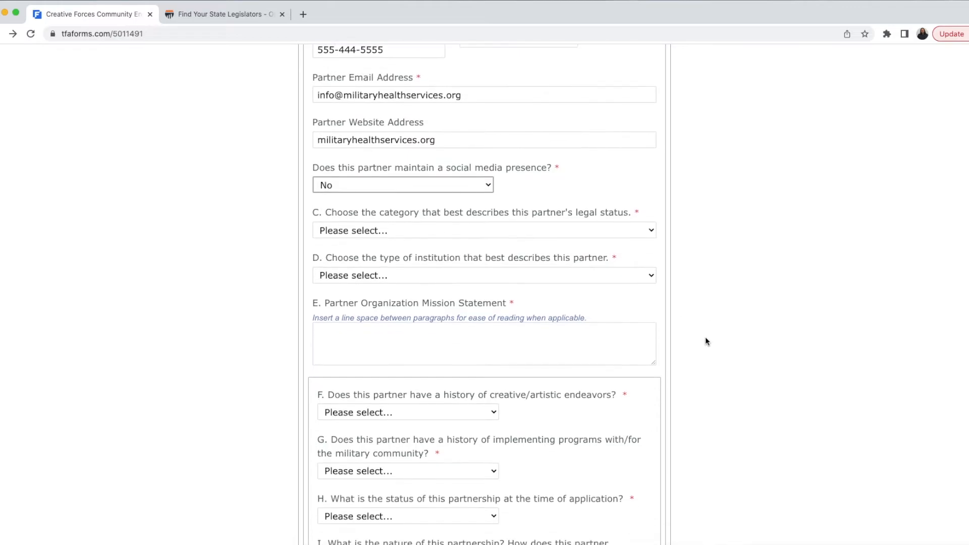
click(628, 191)
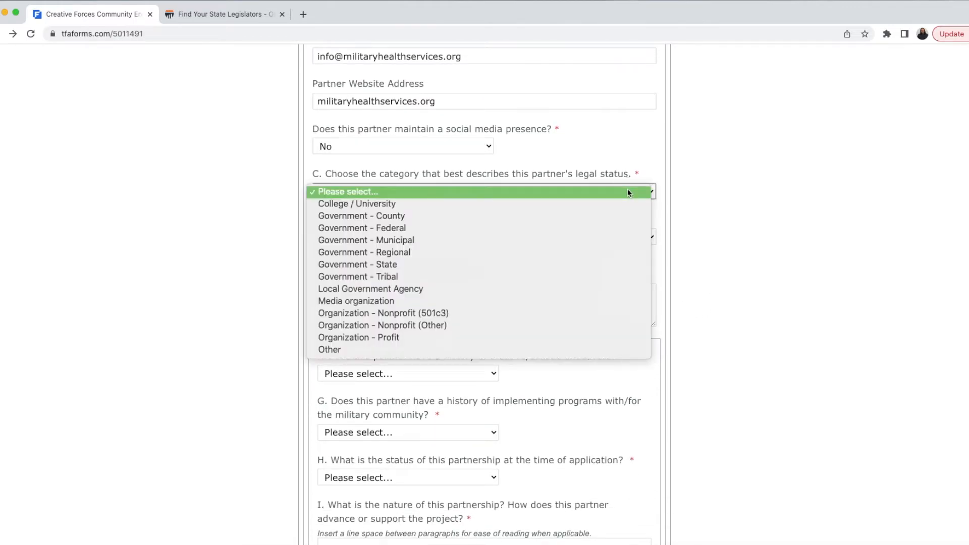
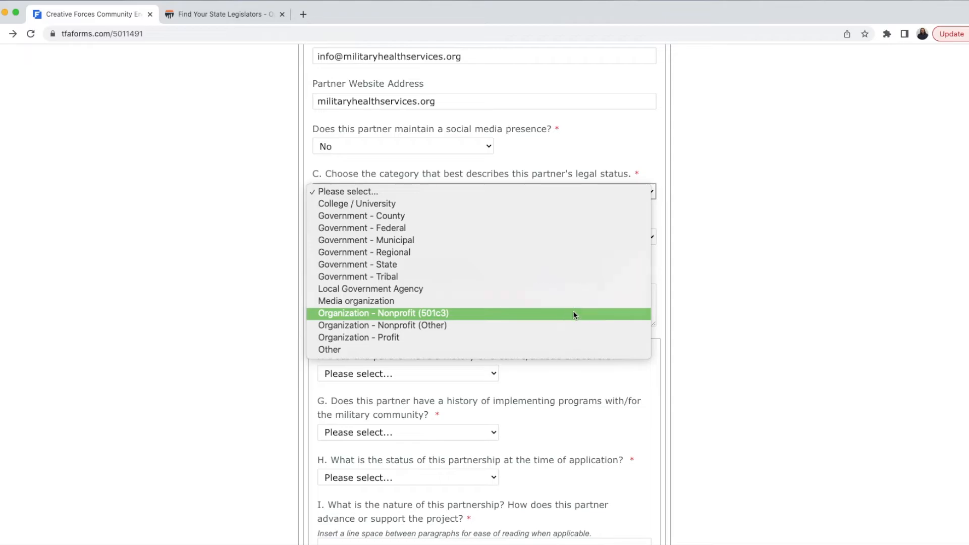
Step: Set the partner's legal status to Organization - Nonprofit (501c3) and institution type to Clinic: DoD/VA/Other
click(573, 313)
click(553, 237)
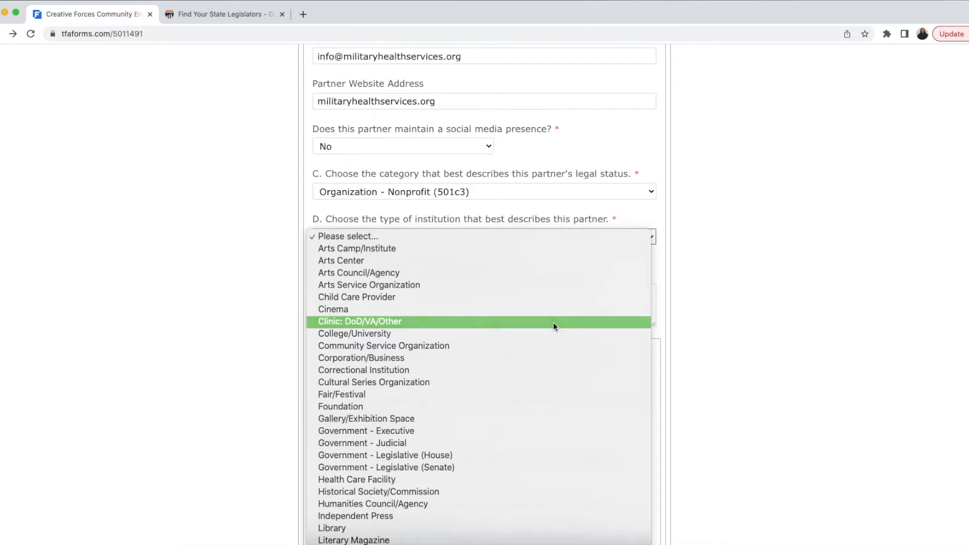
click(553, 323)
Step: Paste the partner's mission statement into the mission field
key(super+Tab)
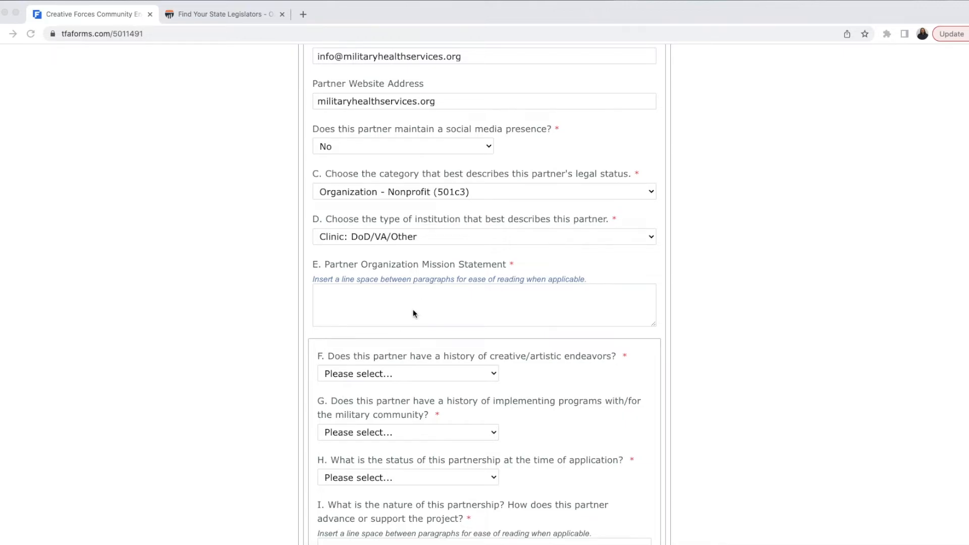
click(401, 302)
text(Military Health Services serves veterans in our care by providing free professional physical and mental health services.)
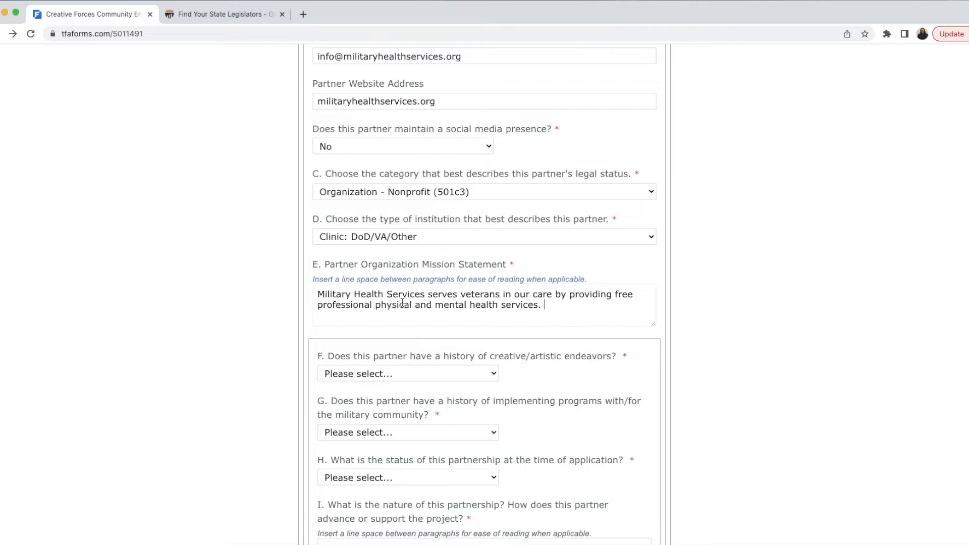
scroll(404, 308, down, 5)
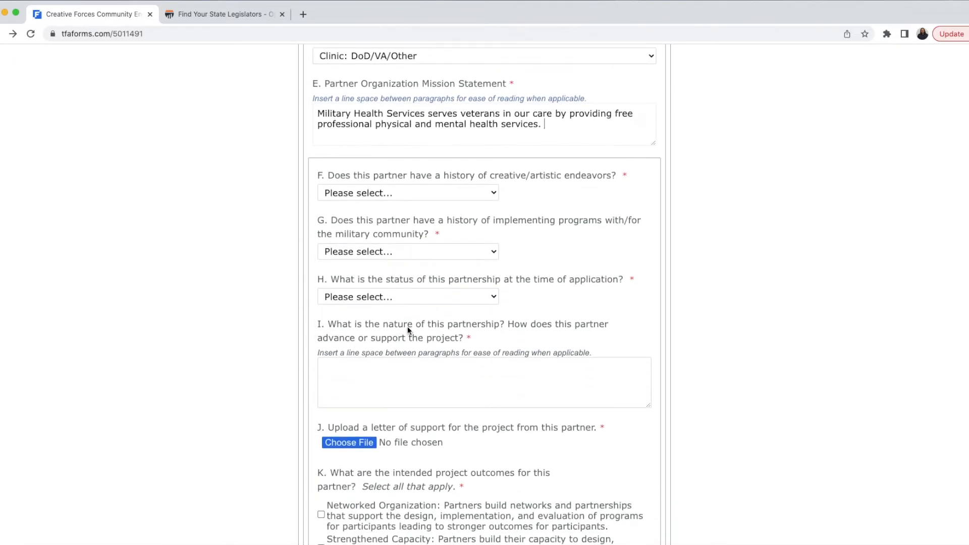
Step: Answer No to question F and Yes to question G
click(453, 194)
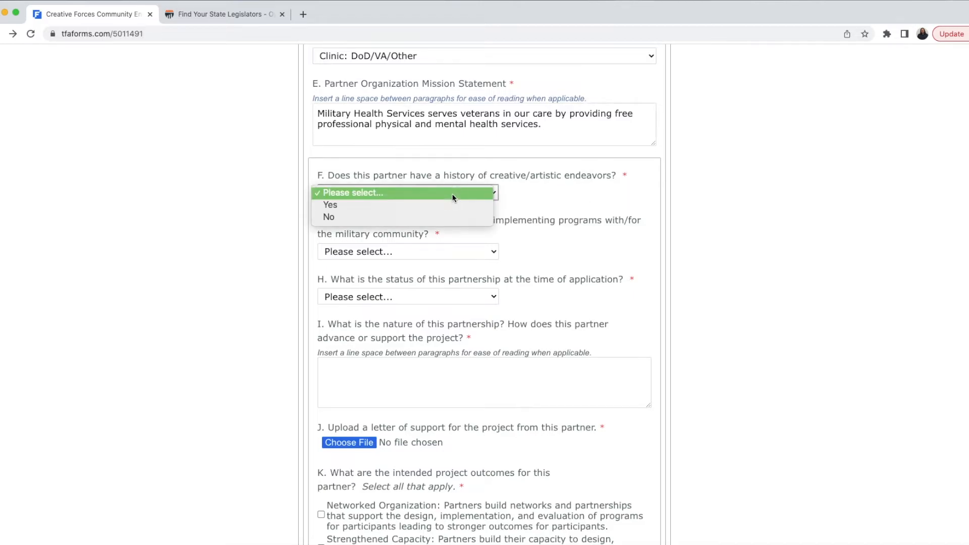
click(450, 217)
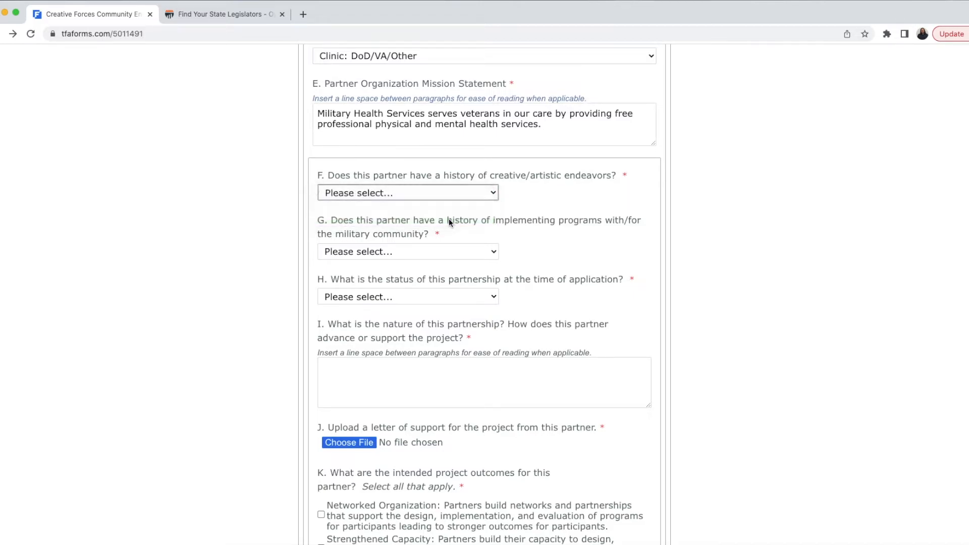
click(437, 254)
click(433, 262)
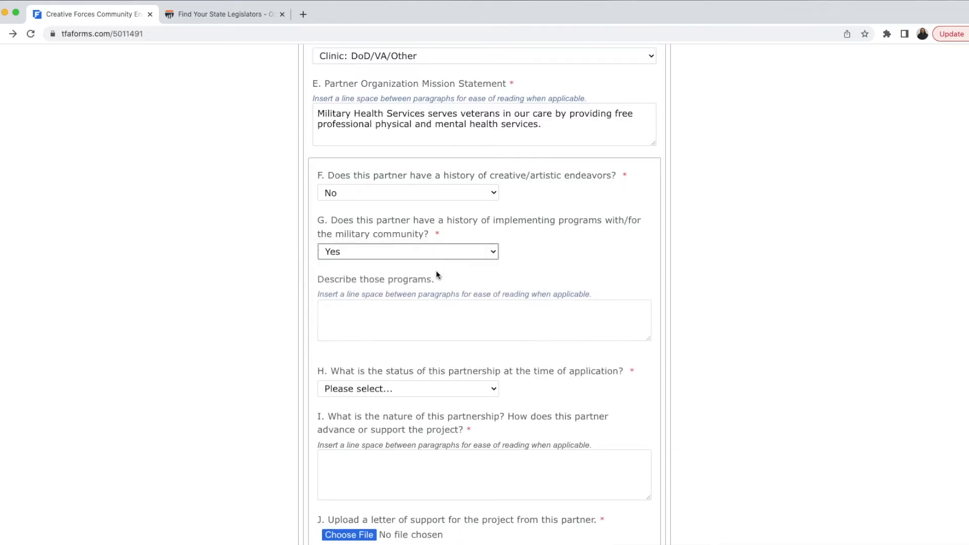
Step: Paste the description of the partner's programs, providing care since 1976
key(super+Tab)
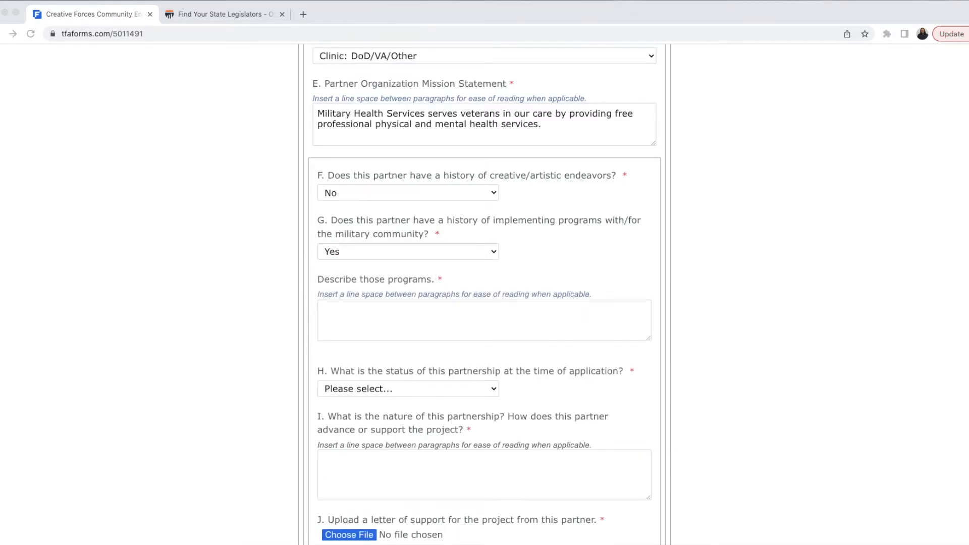
click(457, 319)
click(459, 319)
text(Military health Services has provided health care programs to veterans and their families since 1976.)
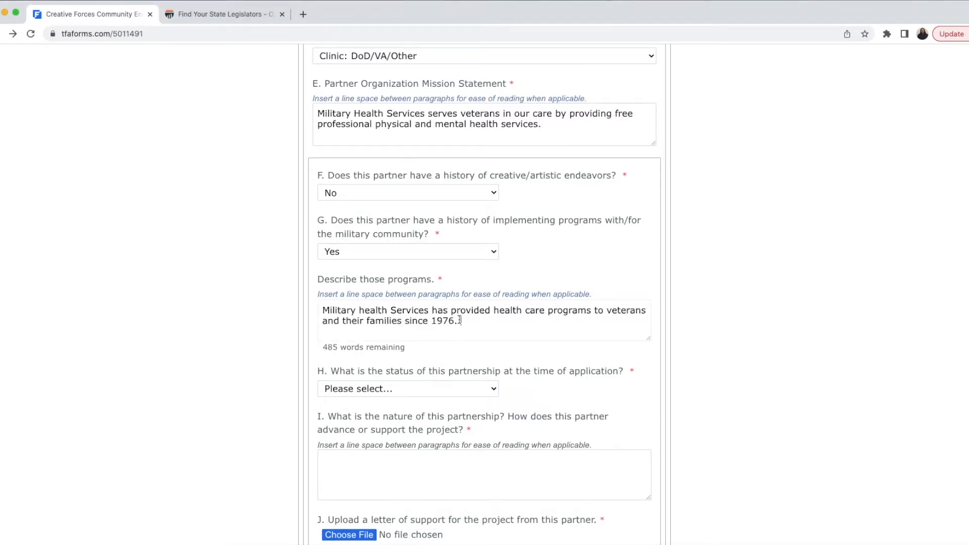
text(...)
scroll(535, 405, down, 4)
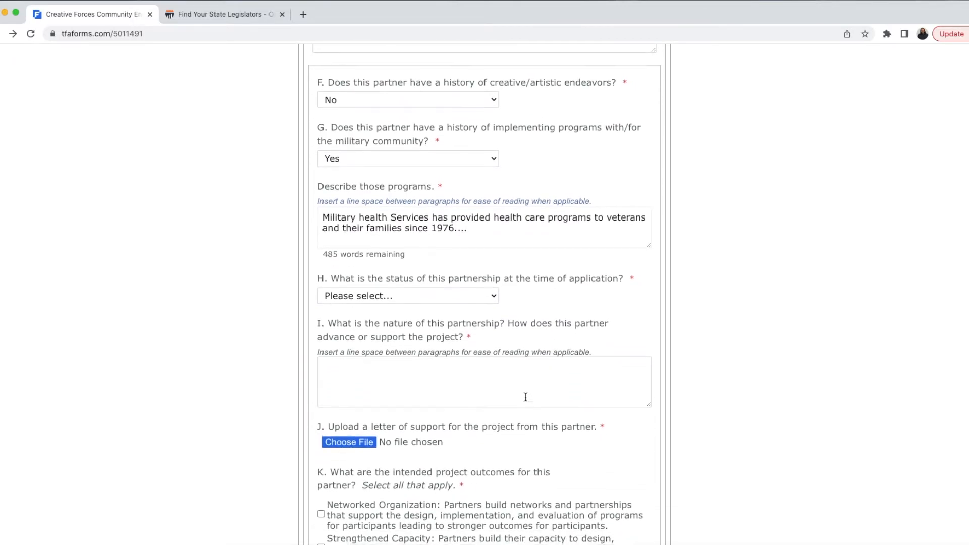
Step: Set the partnership status in H to Committed
click(482, 302)
click(480, 317)
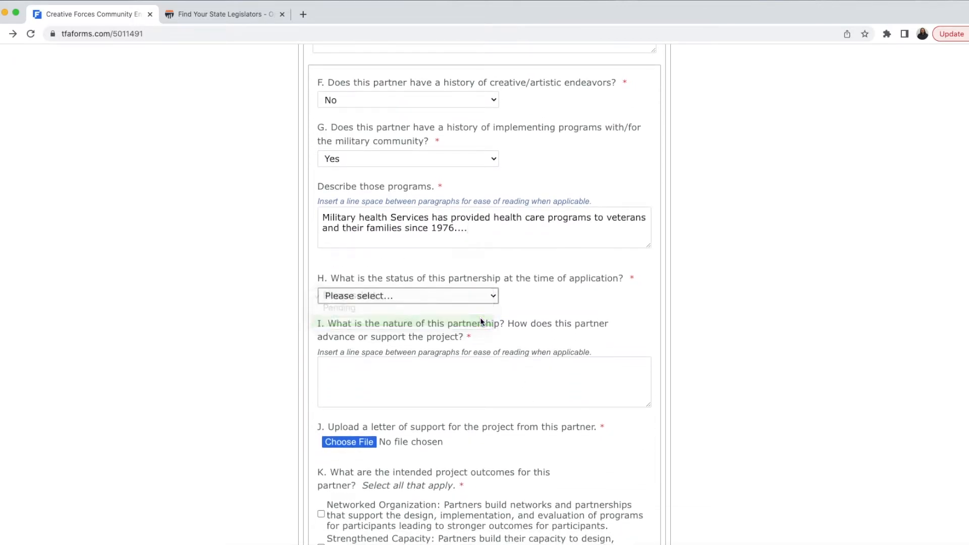
scroll(487, 338, down, 1)
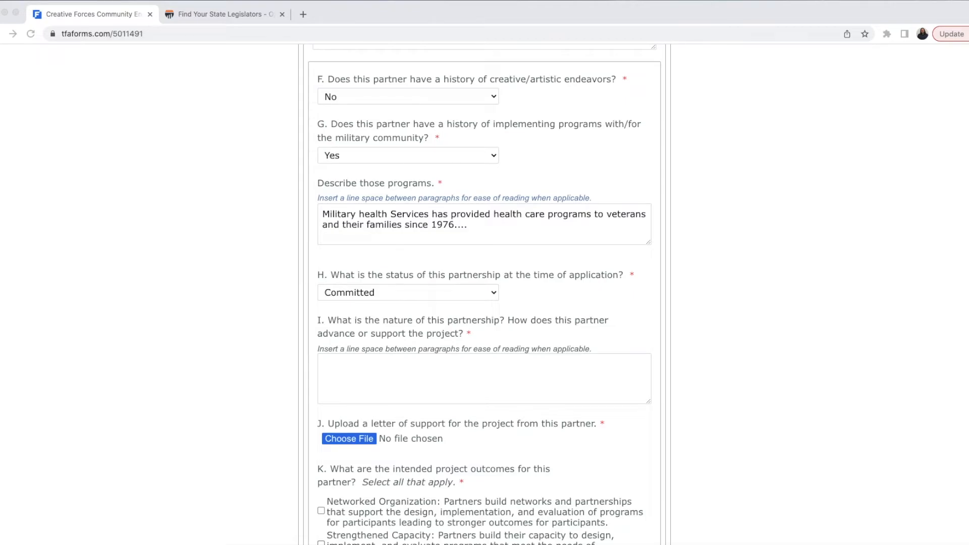
Step: Paste the description of the partnership's nature into field I
click(478, 372)
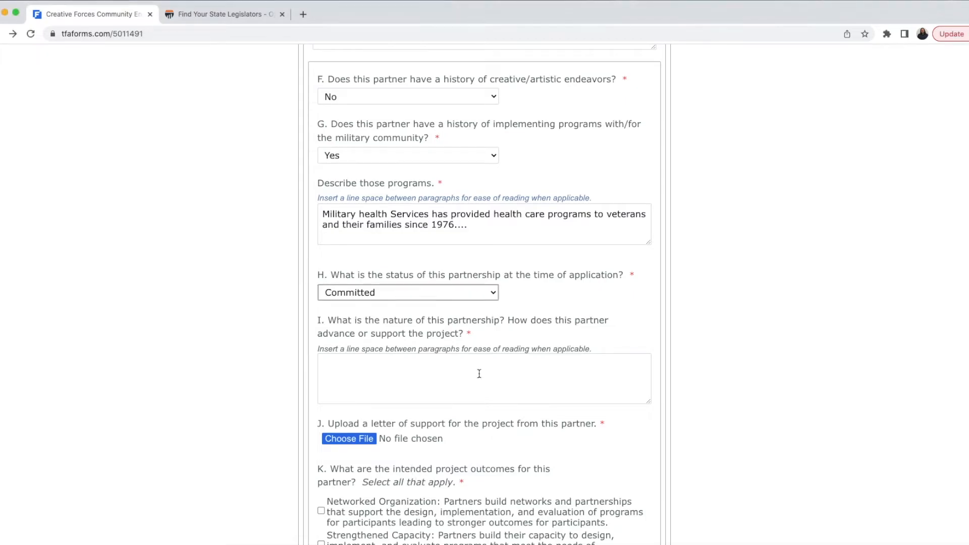
text(Military Health Services is partnering with MilArts in order to provide referrals to the VetsRock program)
text(...)
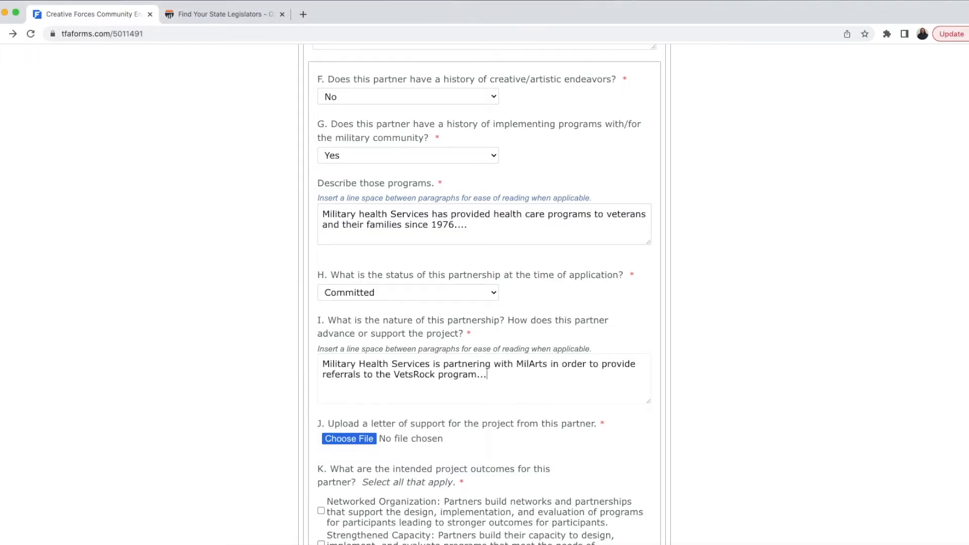
scroll(735, 404, down, 5)
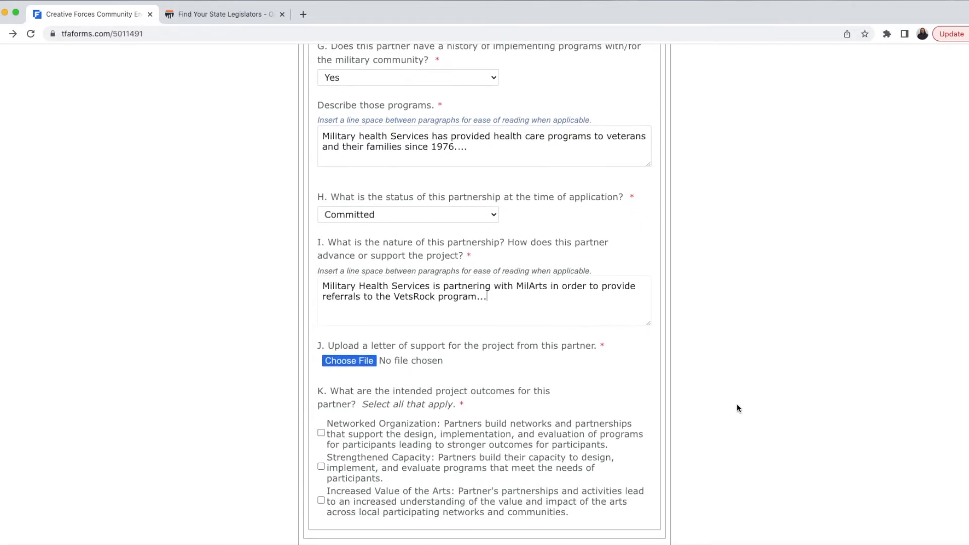
Step: Upload the organization's letter of support .docx file
click(367, 313)
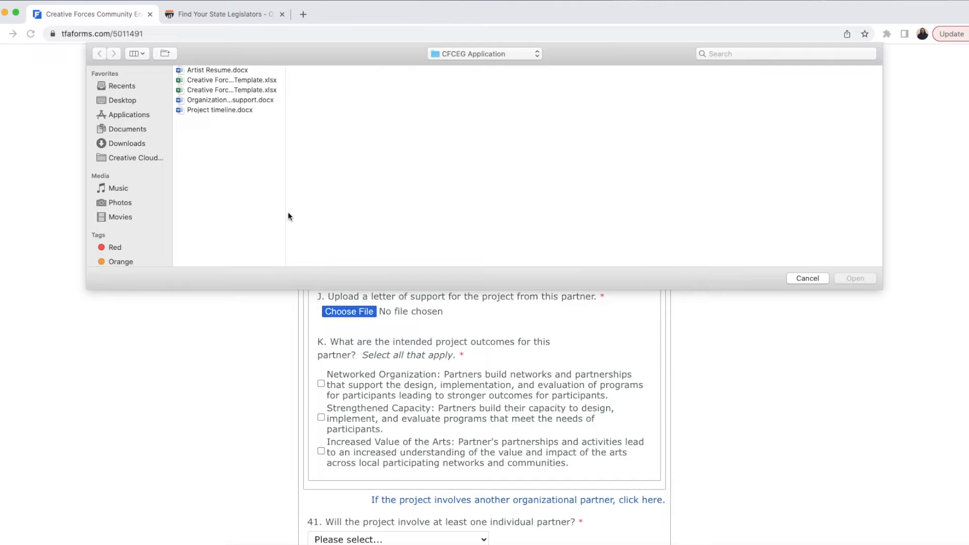
click(258, 100)
click(869, 281)
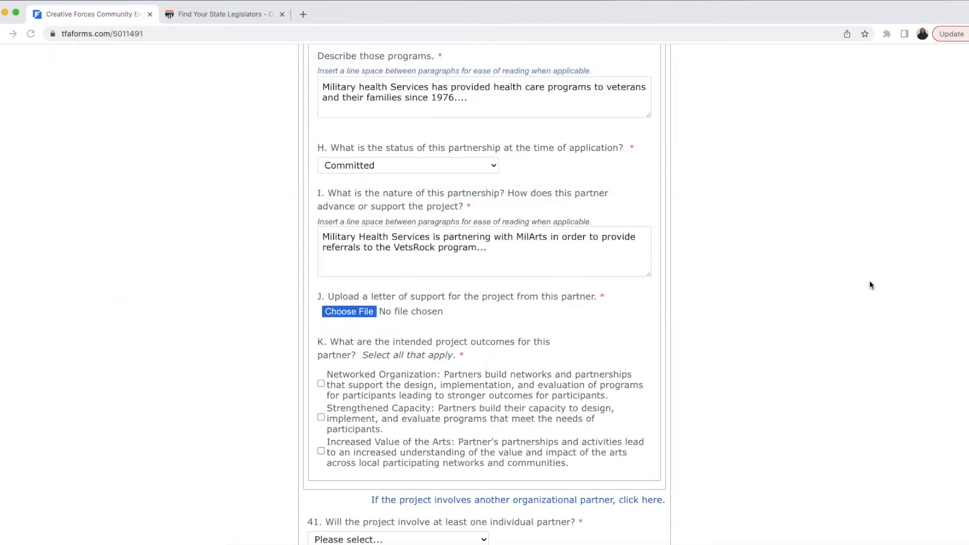
Step: Tick all three intended outcomes under K, including Increased Value of the Arts
scroll(562, 395, down, 3)
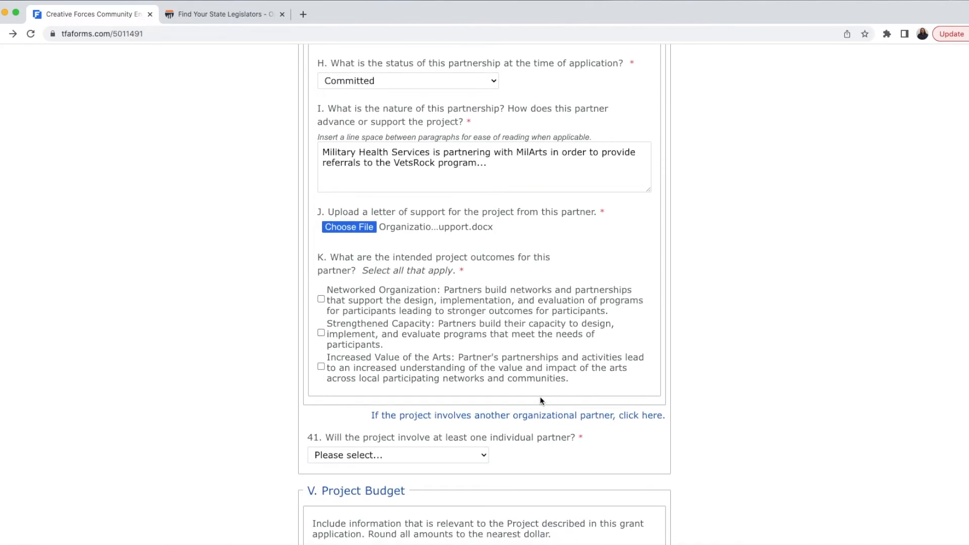
scroll(566, 393, down, 2)
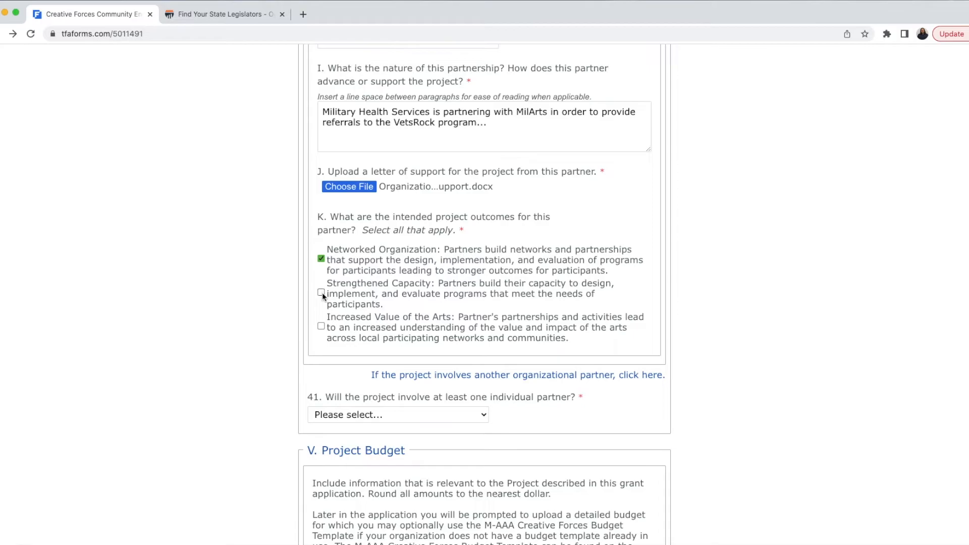
click(321, 326)
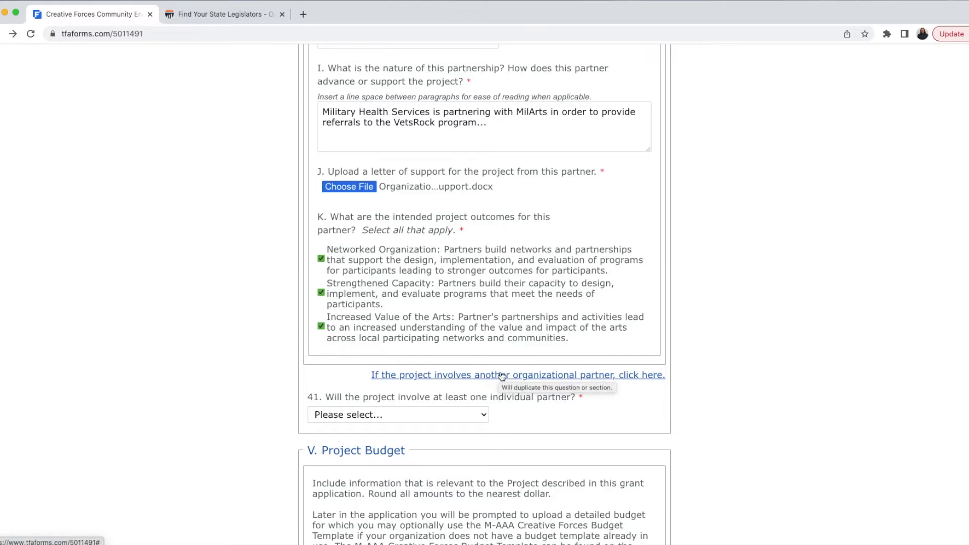
scroll(255, 341, down, 3)
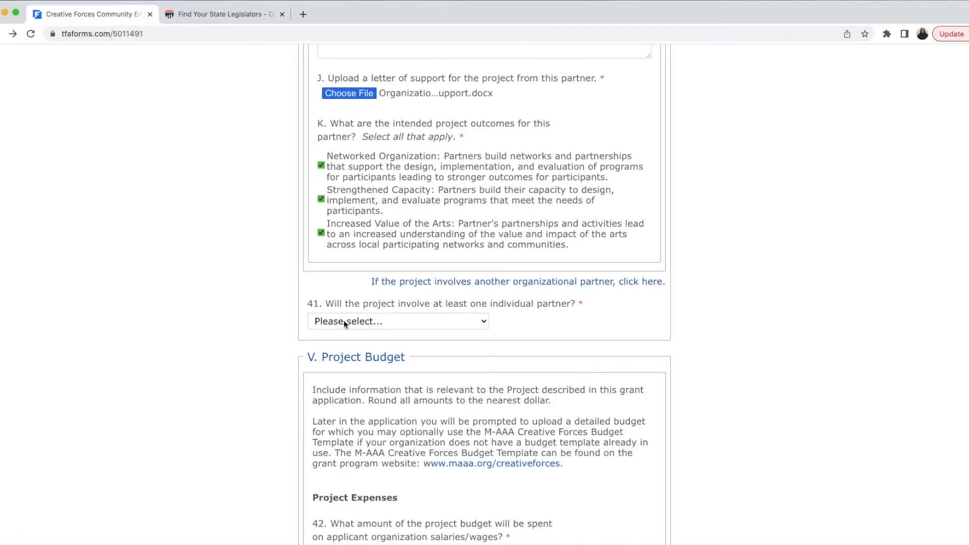
Step: Answer No to question 41 about an individual partner, after briefly trying Yes
click(344, 321)
click(332, 348)
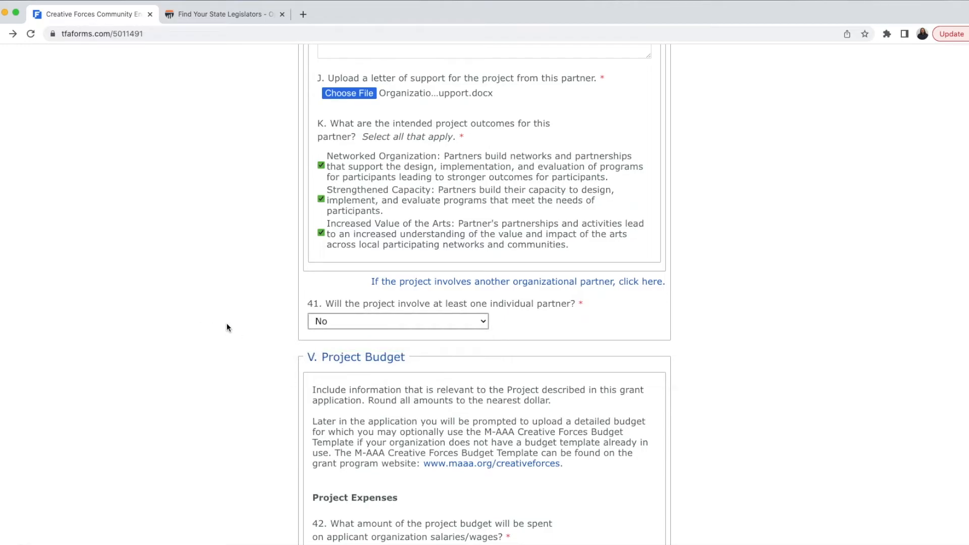
click(323, 322)
click(328, 312)
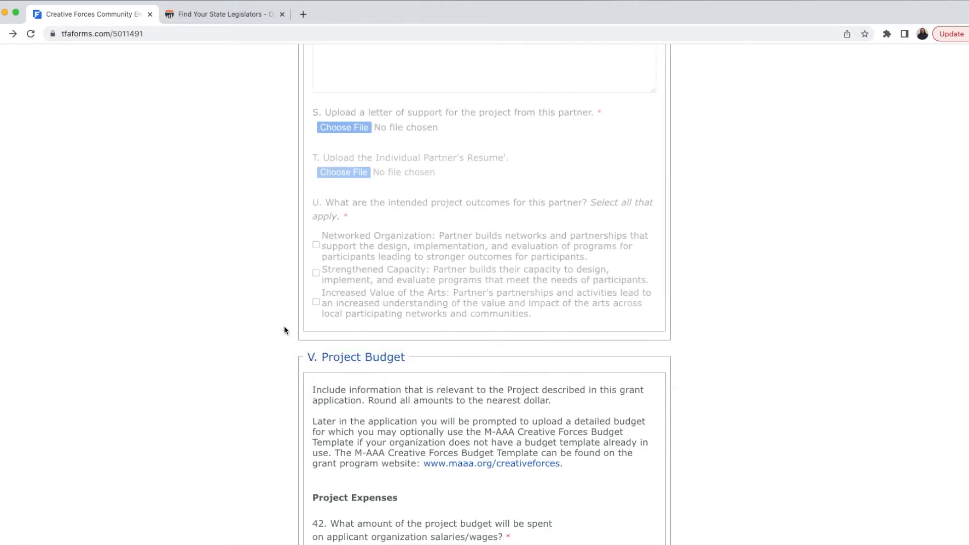
scroll(285, 325, up, 10)
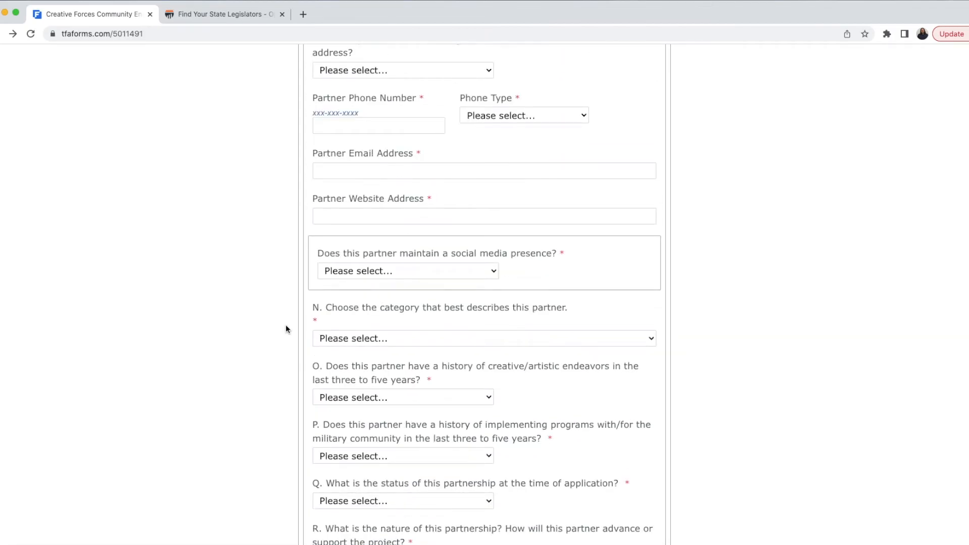
scroll(286, 329, up, 10)
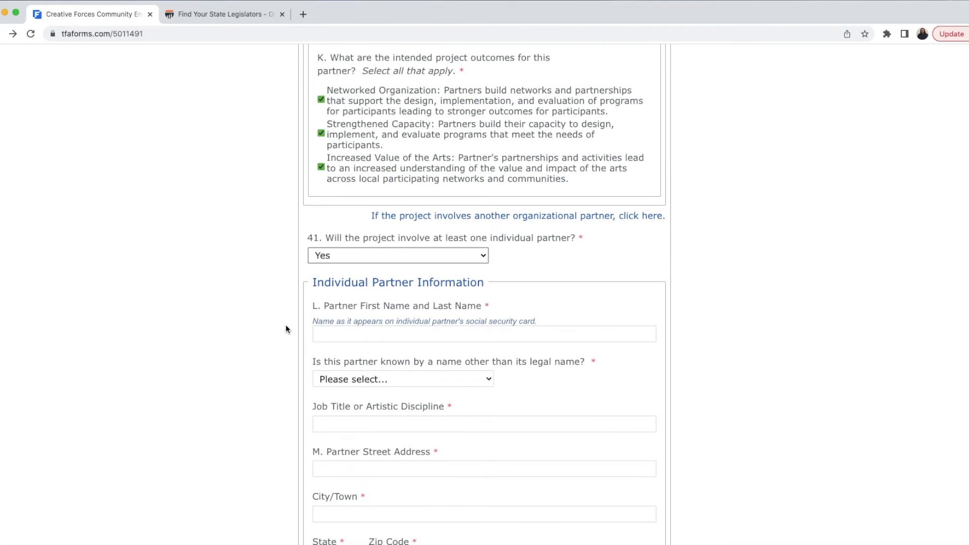
click(394, 258)
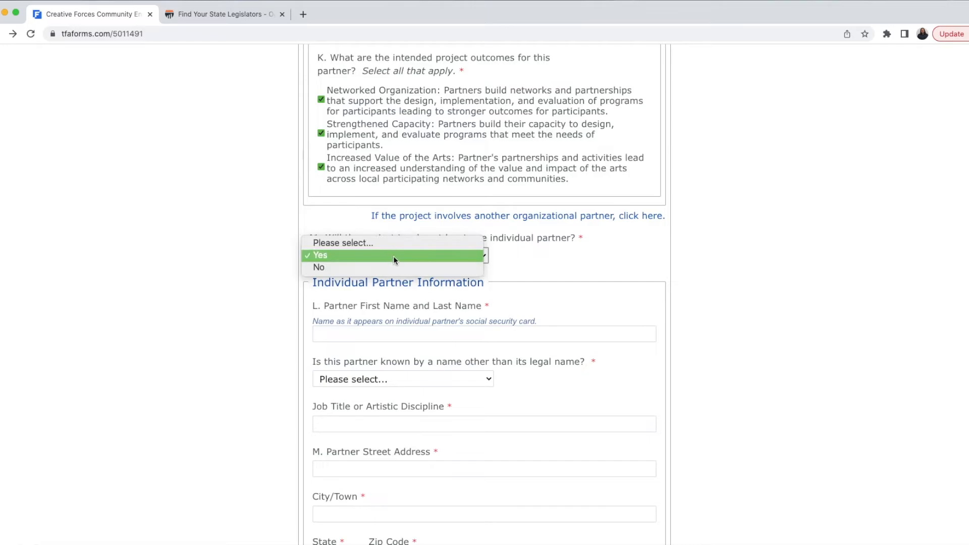
click(387, 266)
scroll(261, 300, down, 3)
scroll(261, 300, down, 3)
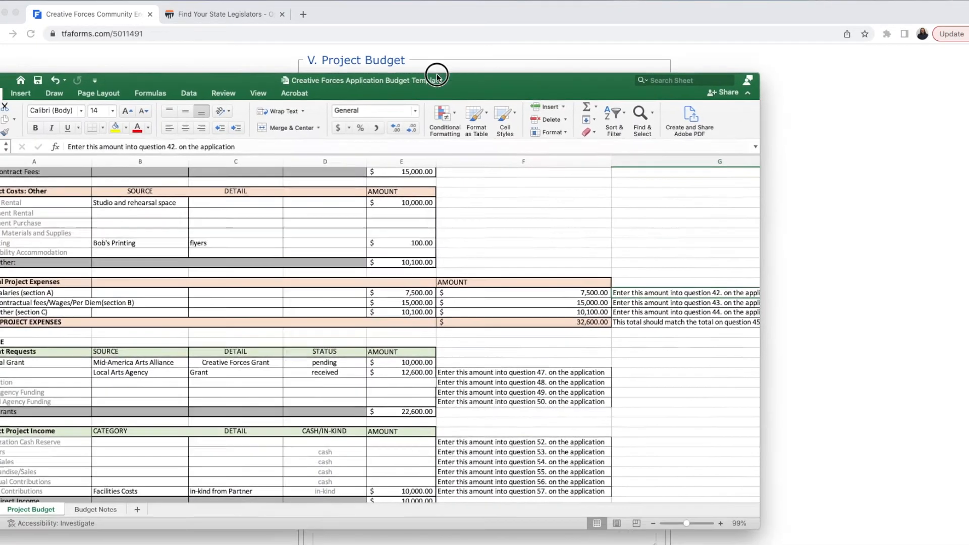
Step: Review the Excel budget's Total Project Expenses: $7,500, $15,000, $10,100, totalling $32,600
scroll(445, 201, up, 5)
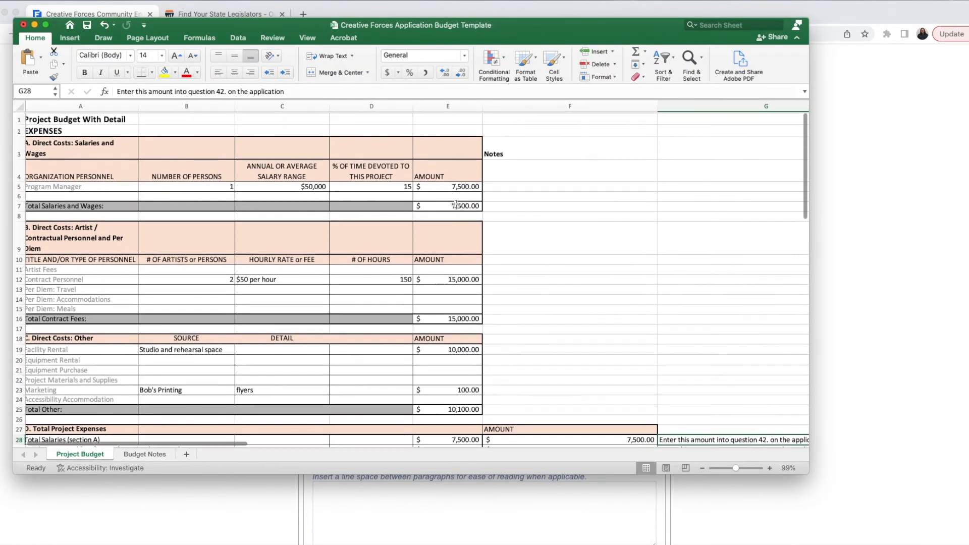
scroll(547, 311, down, 2)
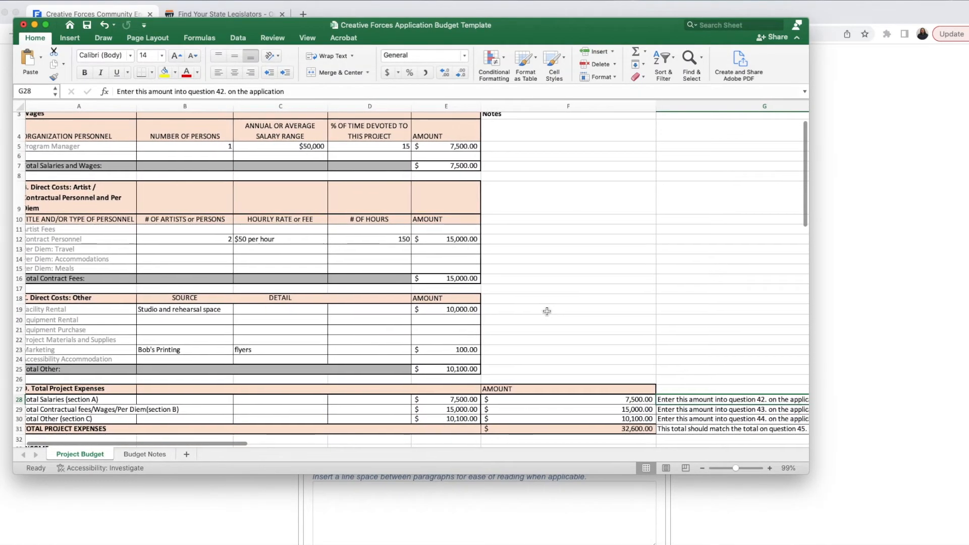
scroll(547, 311, down, 2)
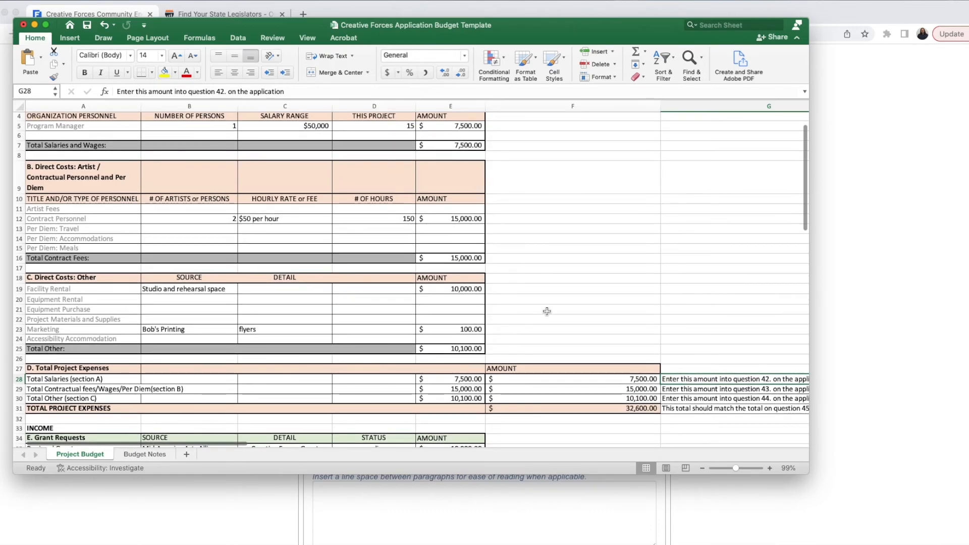
scroll(545, 311, right, 1)
scroll(538, 311, down, 3)
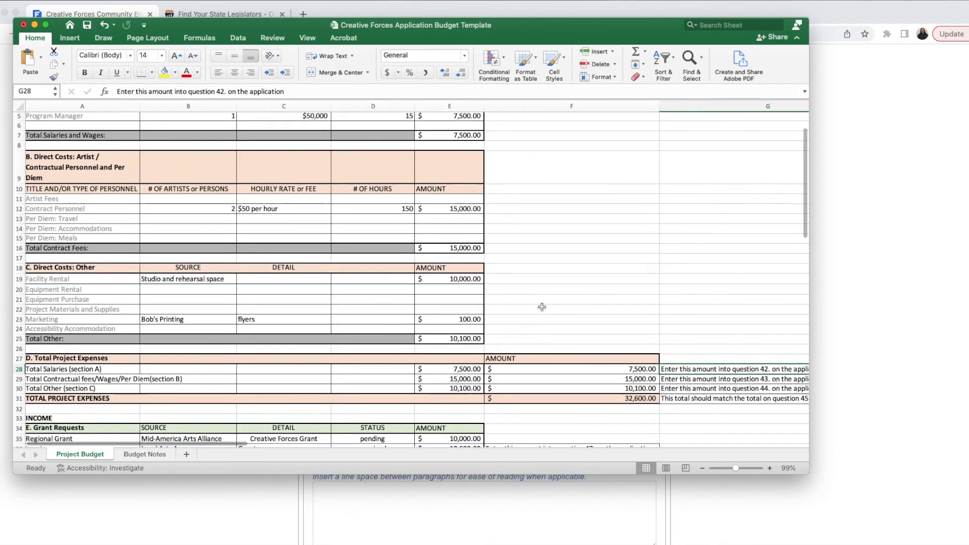
scroll(704, 361, right, 3)
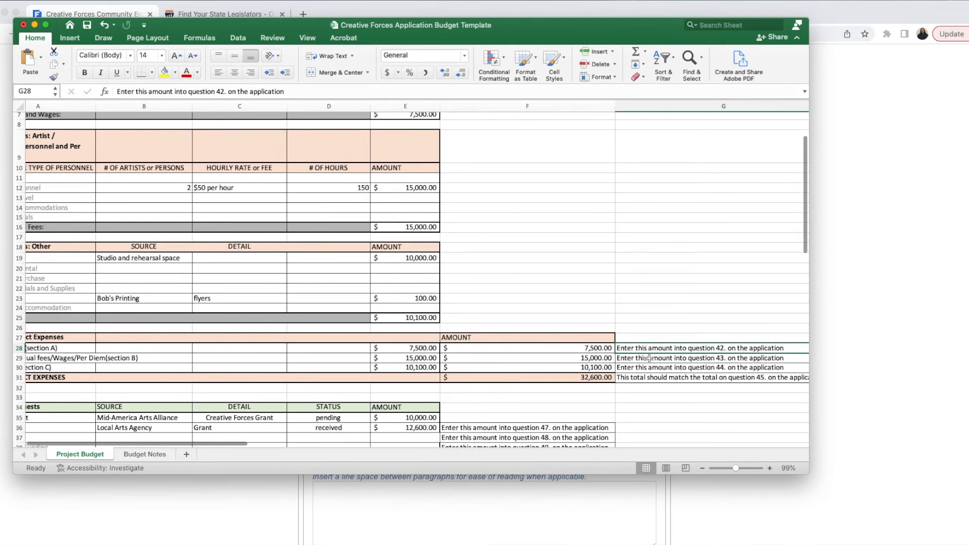
click(576, 348)
scroll(575, 345, left, 3)
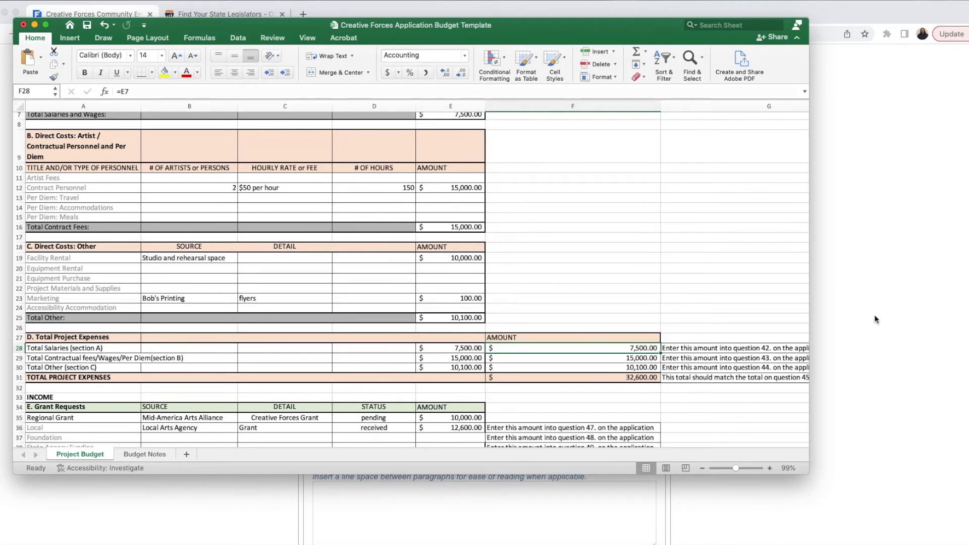
Step: Enter 7500 for question 42 salaries and 15000 for question 43 contractual personnel
drag(617, 26, 620, 544)
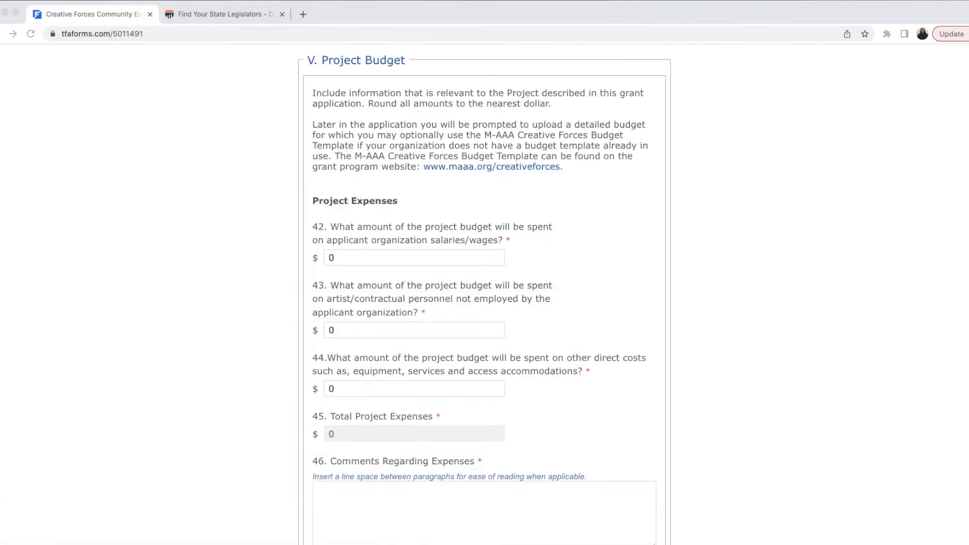
click(437, 258)
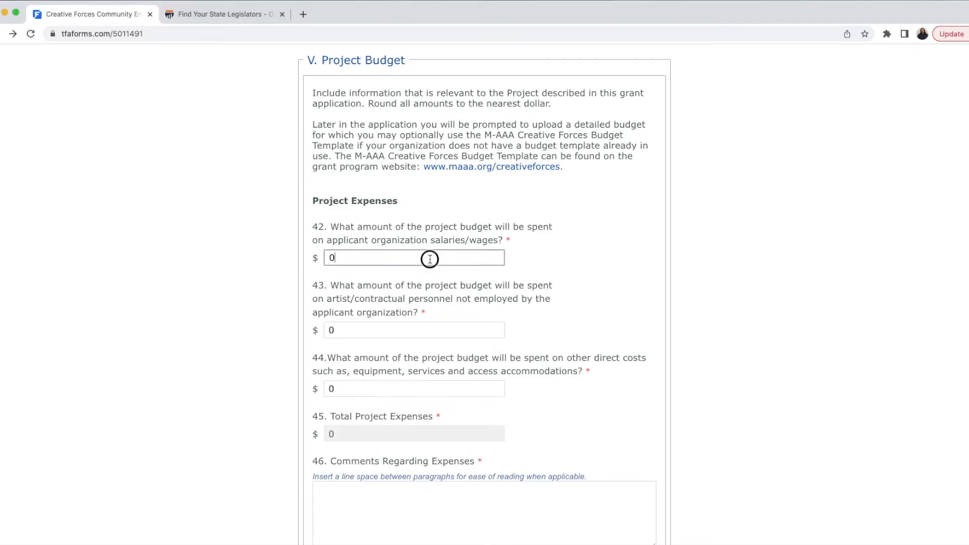
text(7500)
click(370, 327)
drag(370, 327, 322, 328)
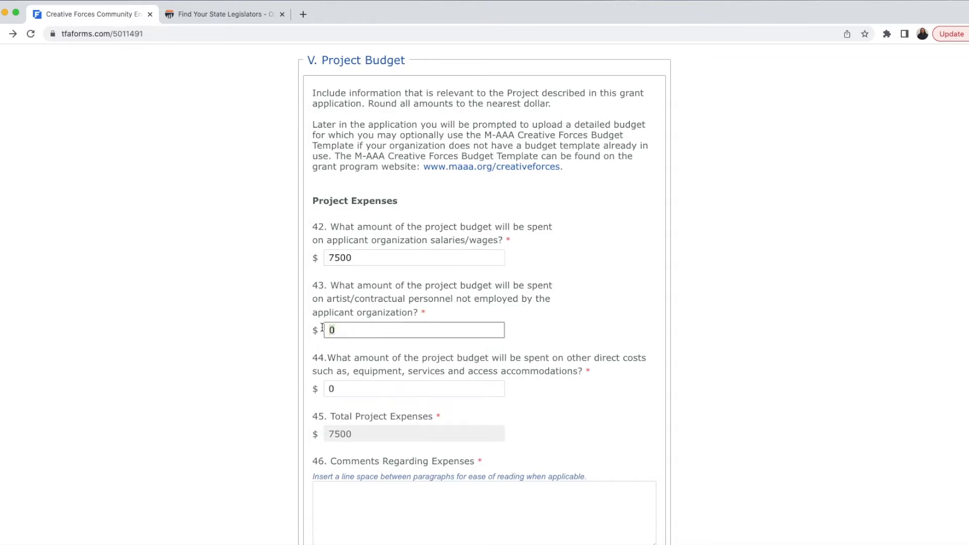
text(15000)
click(369, 386)
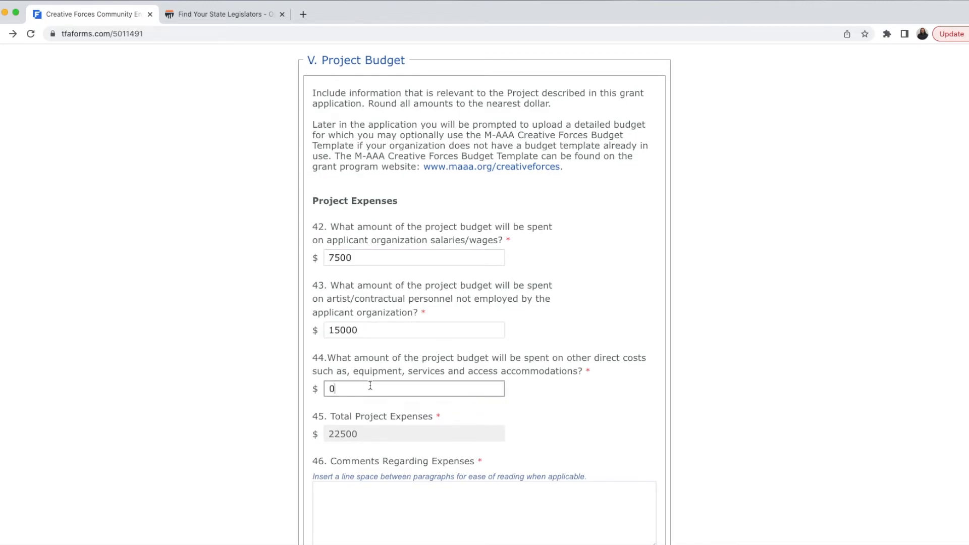
scroll(266, 403, down, 5)
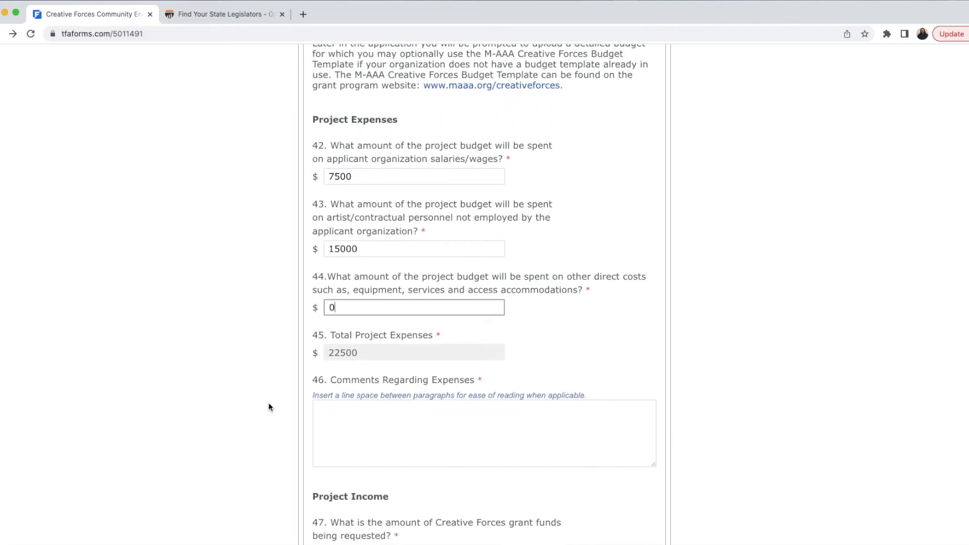
scroll(265, 405, up, 2)
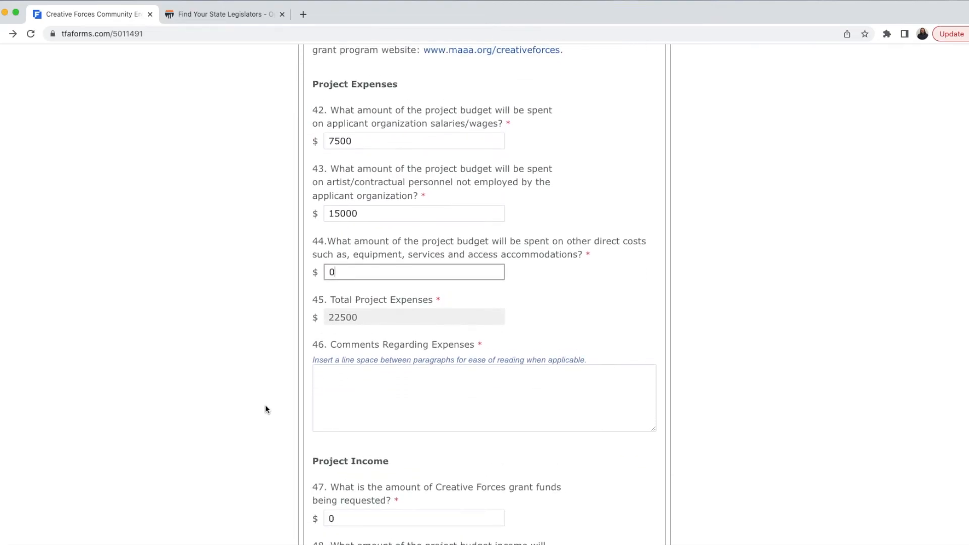
click(378, 399)
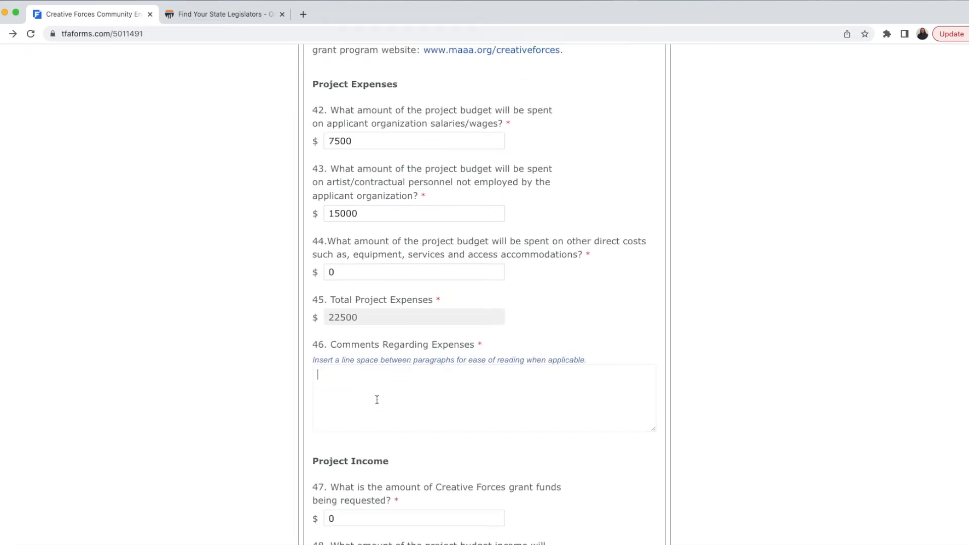
Step: Comment that the grant supports the program manager and contracted music instructors; set other costs to 10000
text(This)
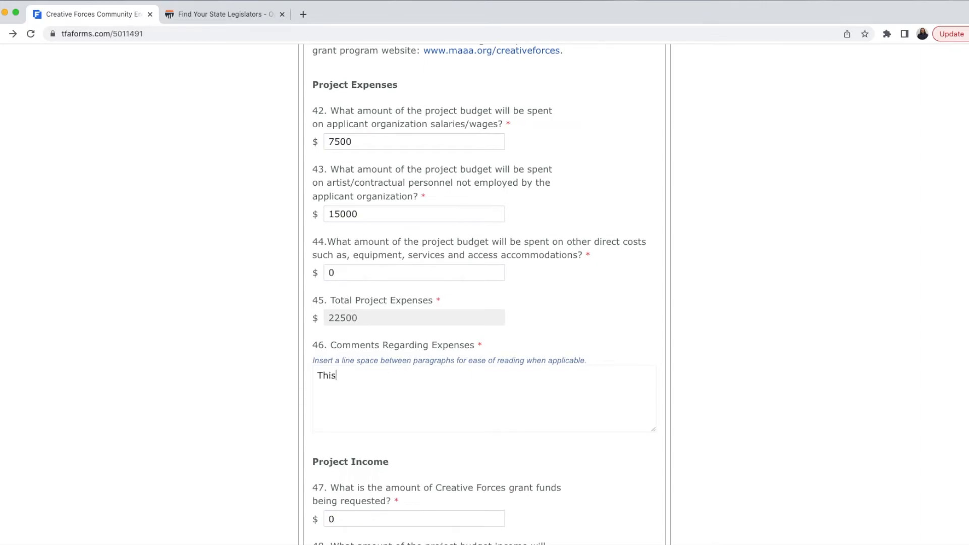
text( grant will support )
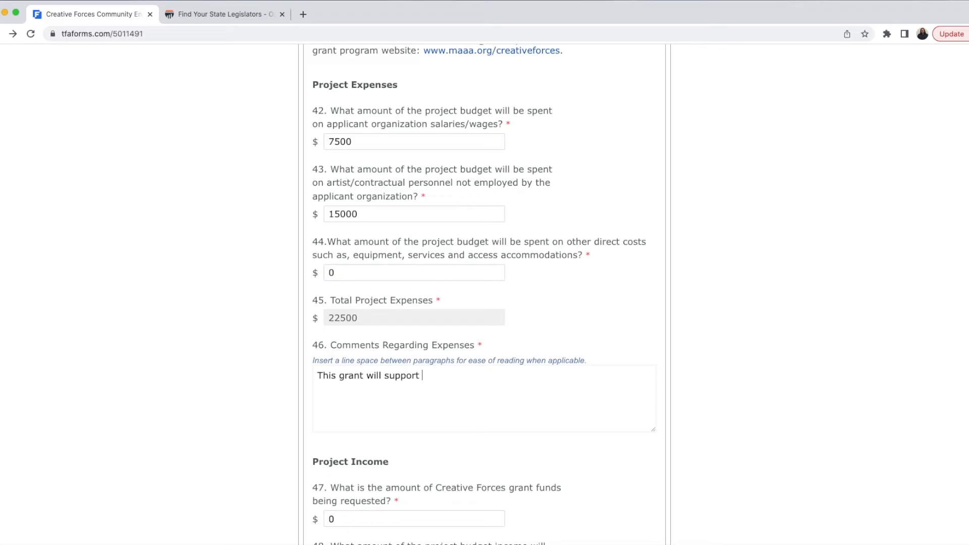
text(the program mana)
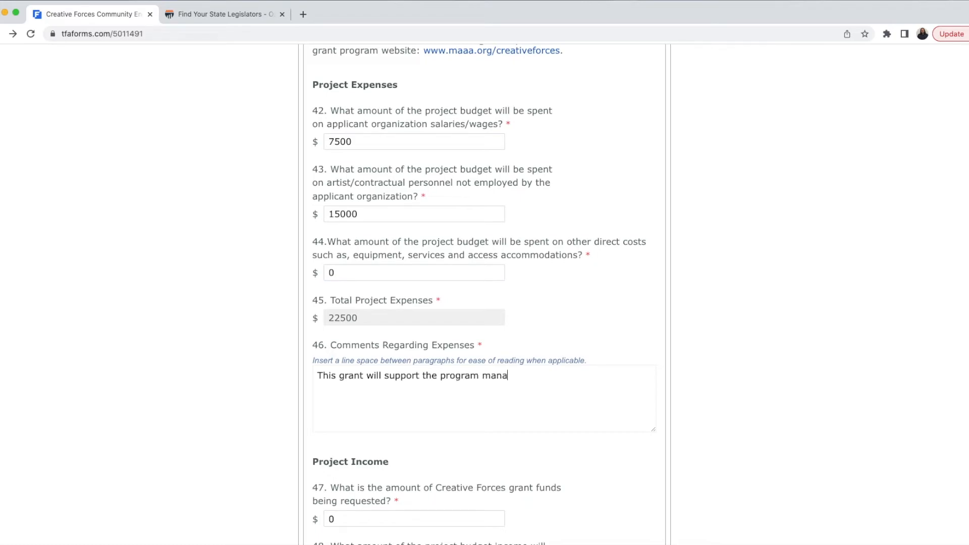
text(ger and contracted)
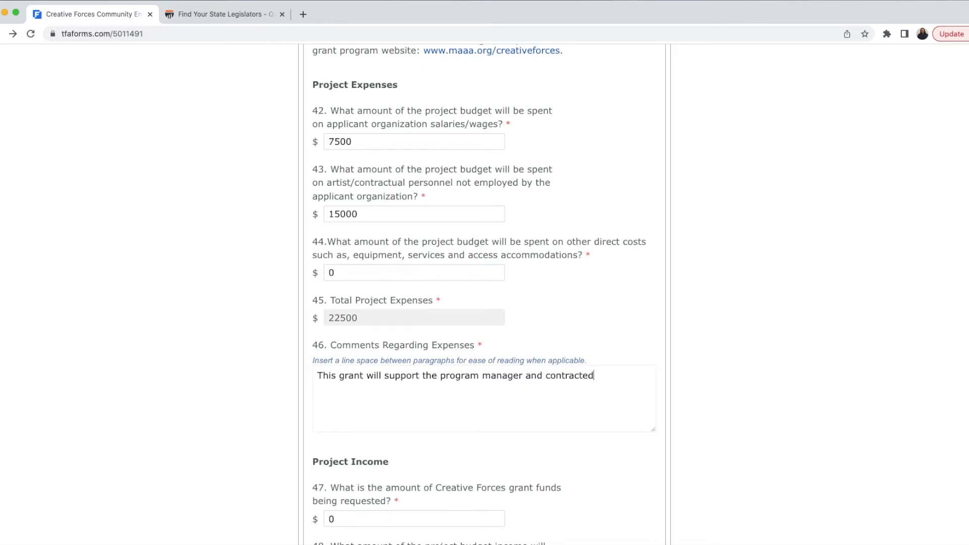
text( music instructors)
click(314, 272)
text(10000)
click(215, 331)
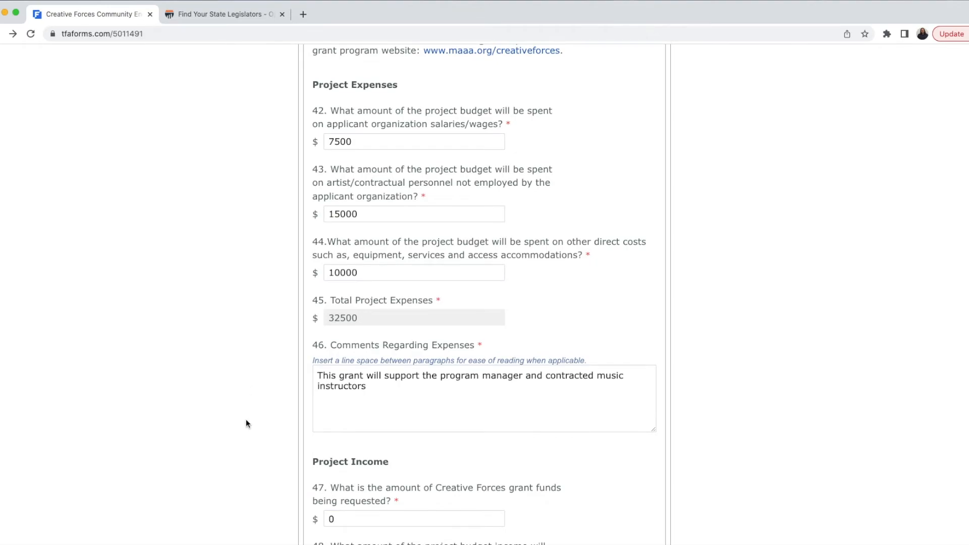
scroll(246, 423, down, 4)
scroll(247, 423, down, 10)
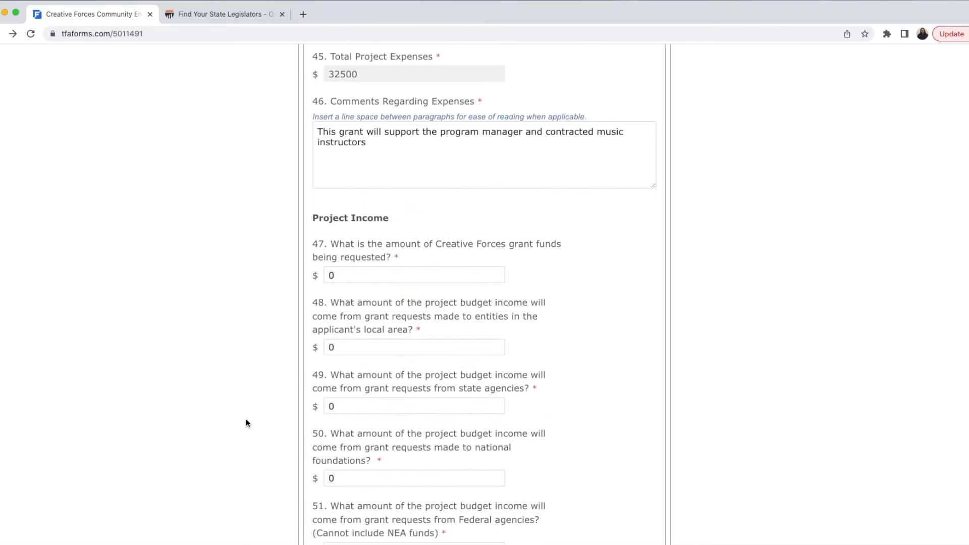
Step: Enter 10000 as the Creative Forces grant (Q47) and 12600 as local grants (Q48)
click(315, 199)
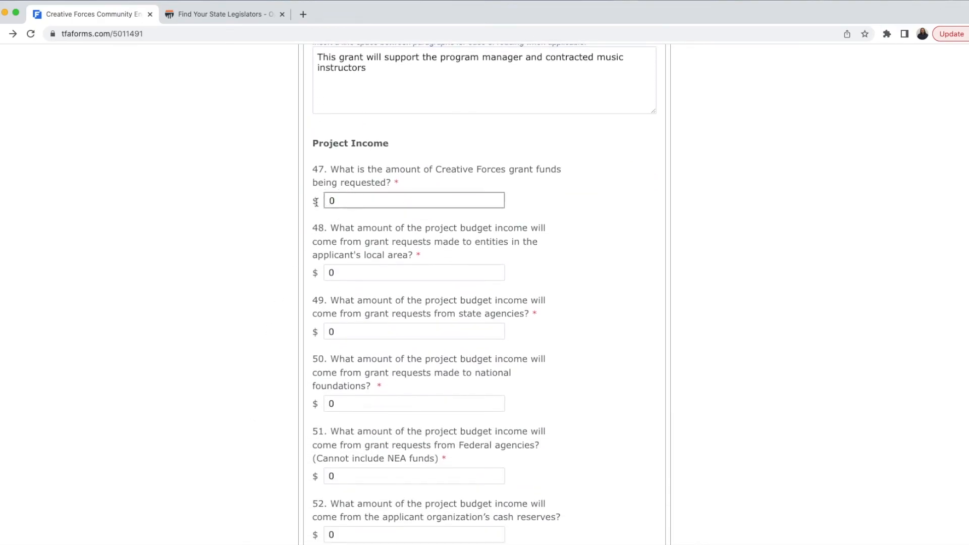
drag(345, 201, 310, 203)
text(10000)
click(398, 266)
drag(337, 271, 314, 271)
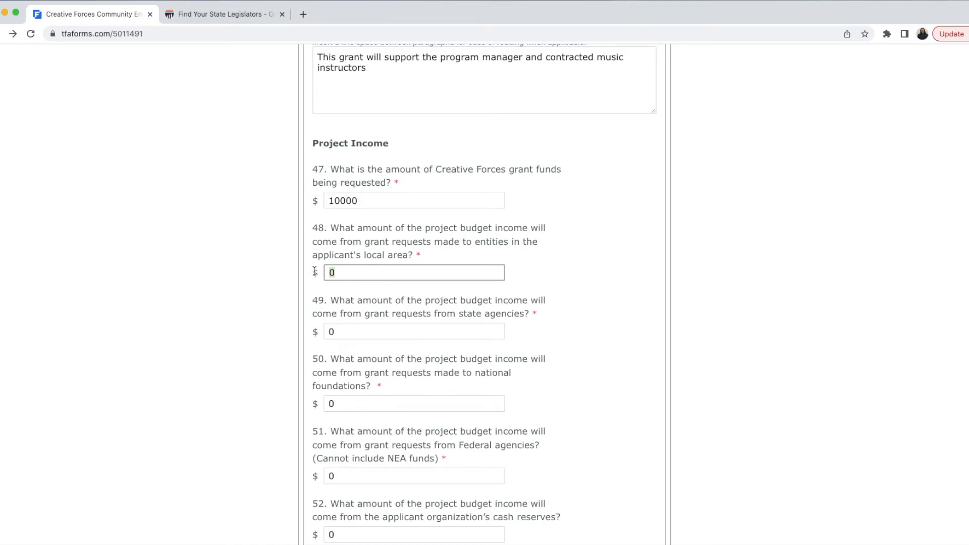
text(12600)
click(246, 319)
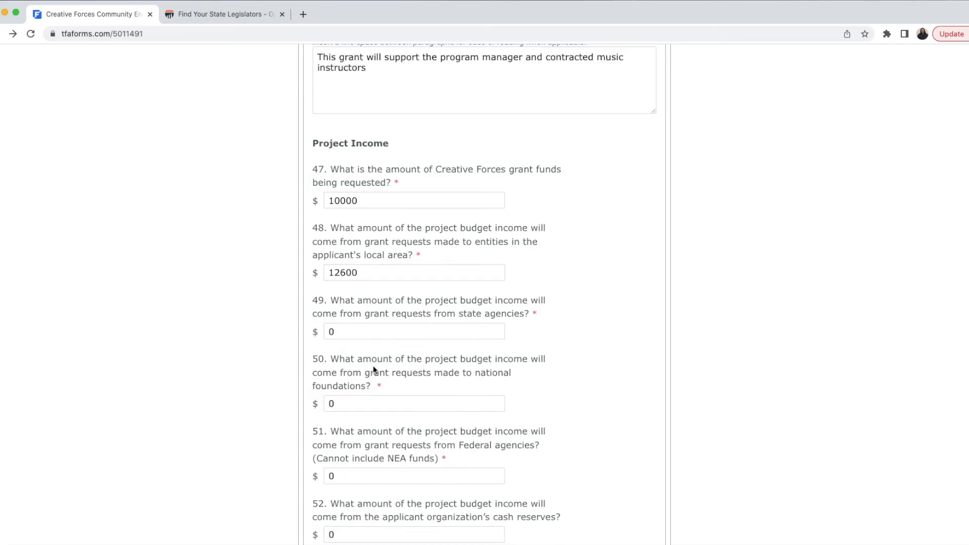
Step: Replace the 0 in question 57 in-kind contributions with 10,00
scroll(374, 369, down, 3)
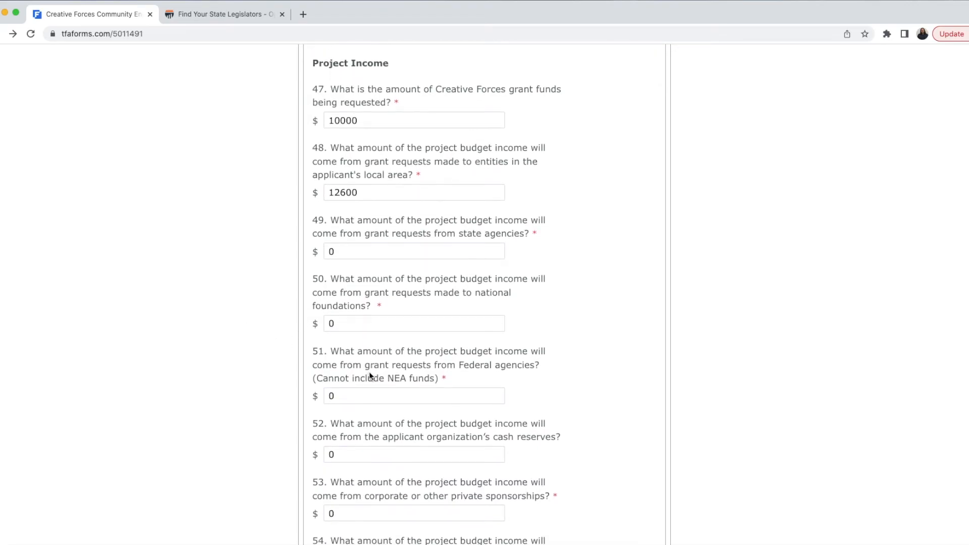
scroll(369, 372, down, 2)
scroll(404, 443, down, 4)
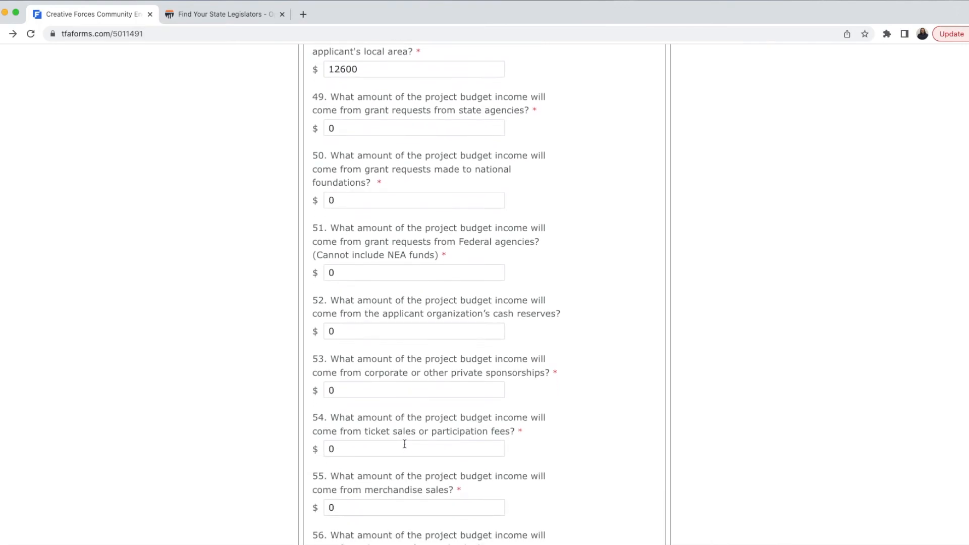
scroll(387, 420, down, 4)
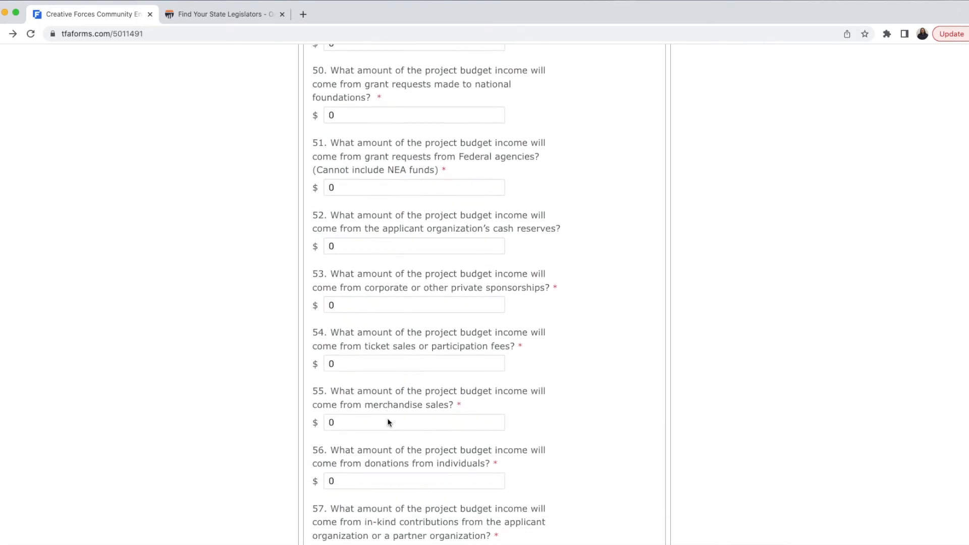
scroll(388, 420, down, 1)
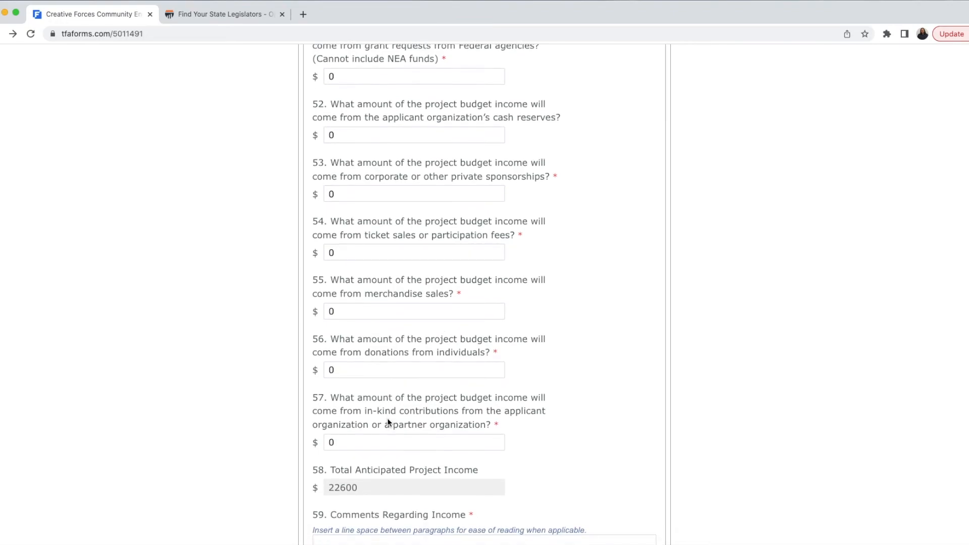
scroll(387, 422, down, 2)
drag(347, 399, 315, 400)
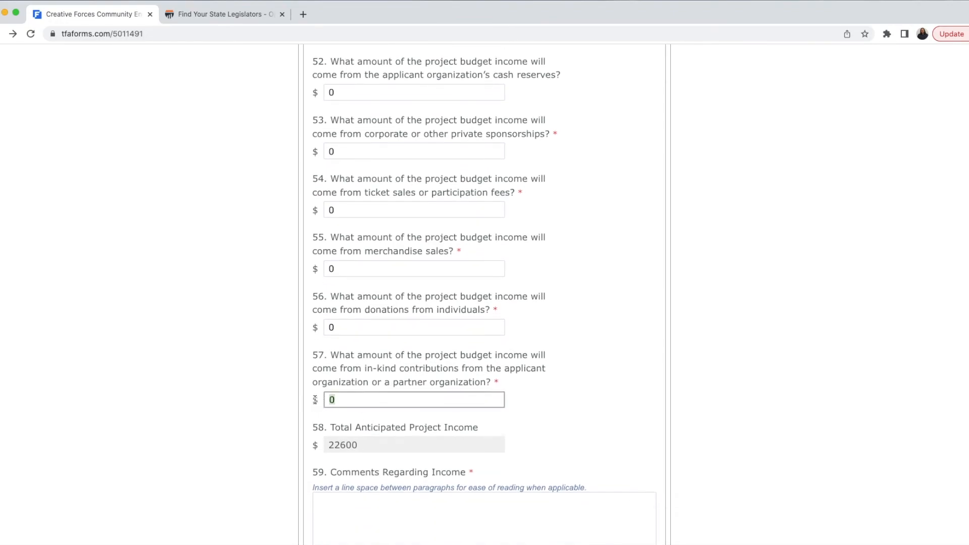
text(10,00)
Step: Commit in-kind income of 10,000 and explain the rehearsal-space donation uses the standard private rental rate
click(254, 442)
scroll(253, 445, down, 1)
click(397, 477)
text(The b)
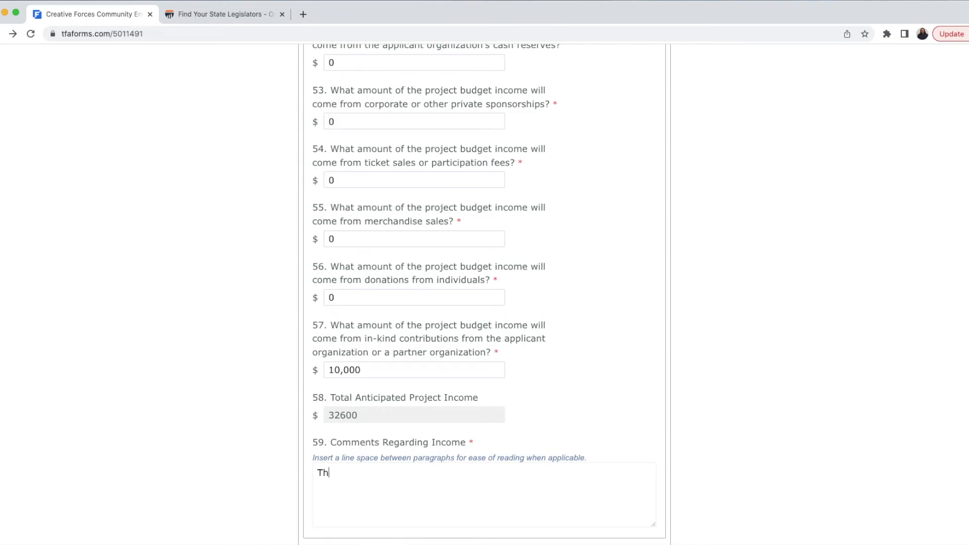
key(BackSpace)
text(in-kind donation of re)
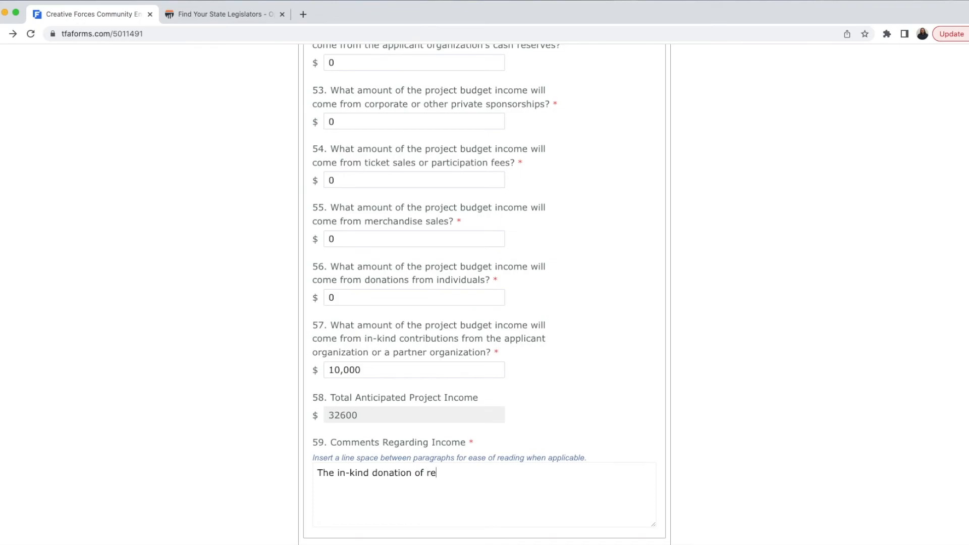
text(hearsal space is based on )
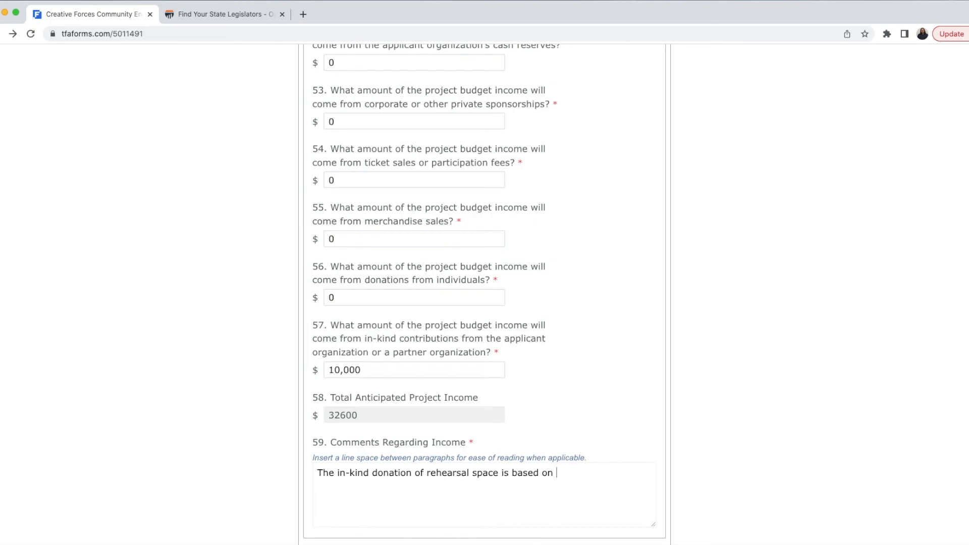
text(our standard rate for priv)
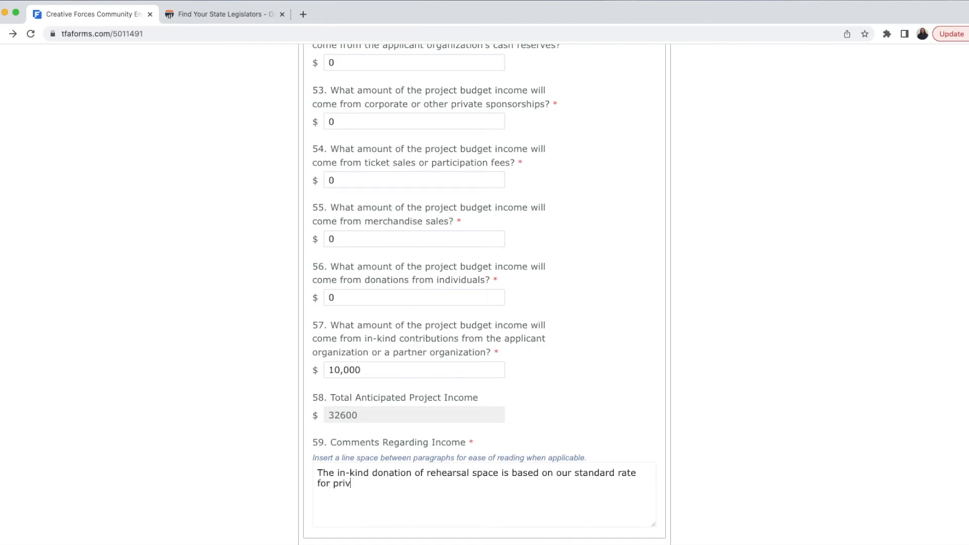
text(ate rental.)
scroll(183, 440, down, 5)
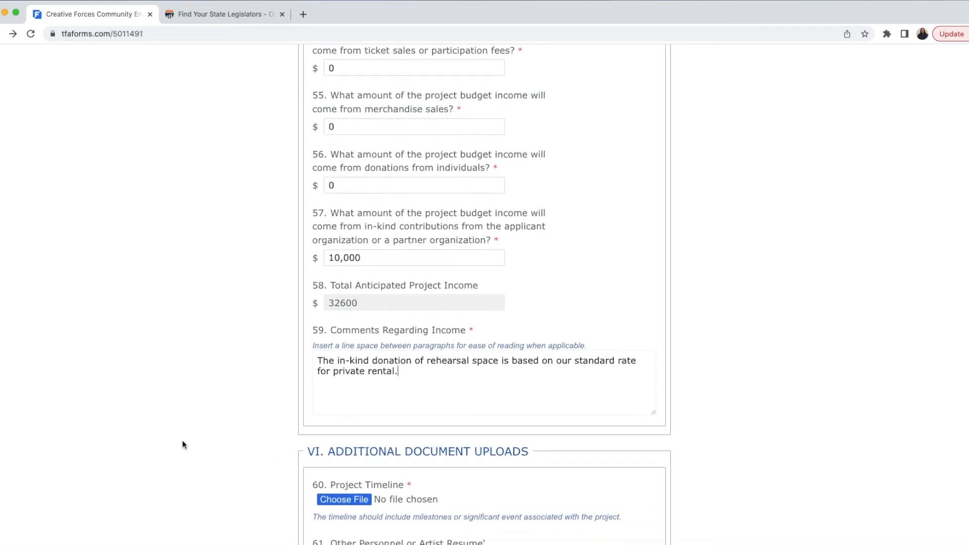
scroll(194, 447, down, 2)
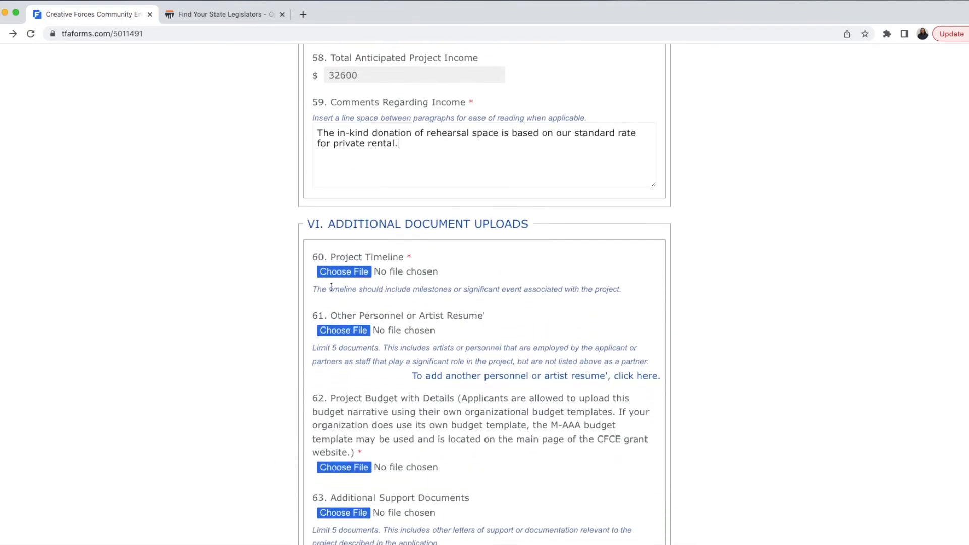
scroll(340, 283, down, 1)
Step: Attach Project timeline.docx, Artist Resume.docx and the budget template .xlsx to questions 60, 61 and 62
click(347, 234)
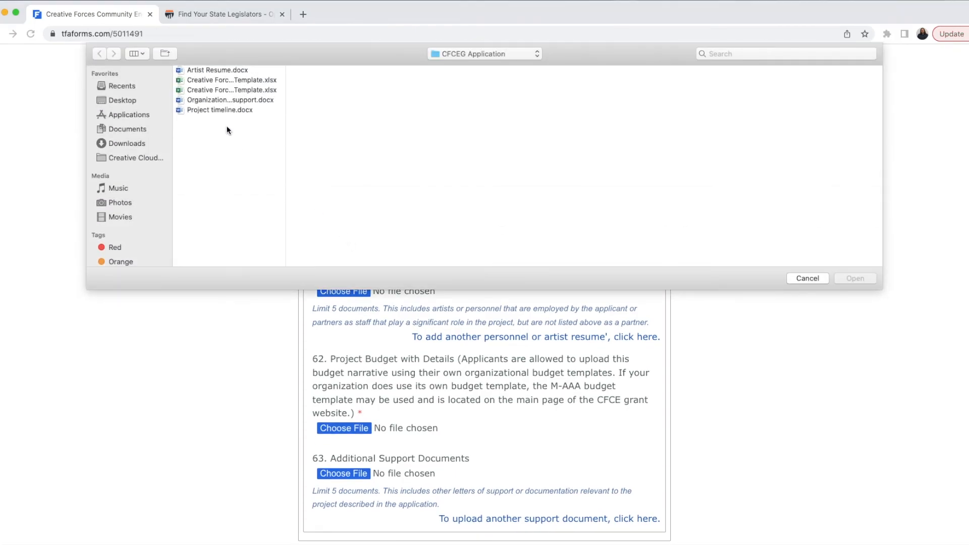
double_click(232, 110)
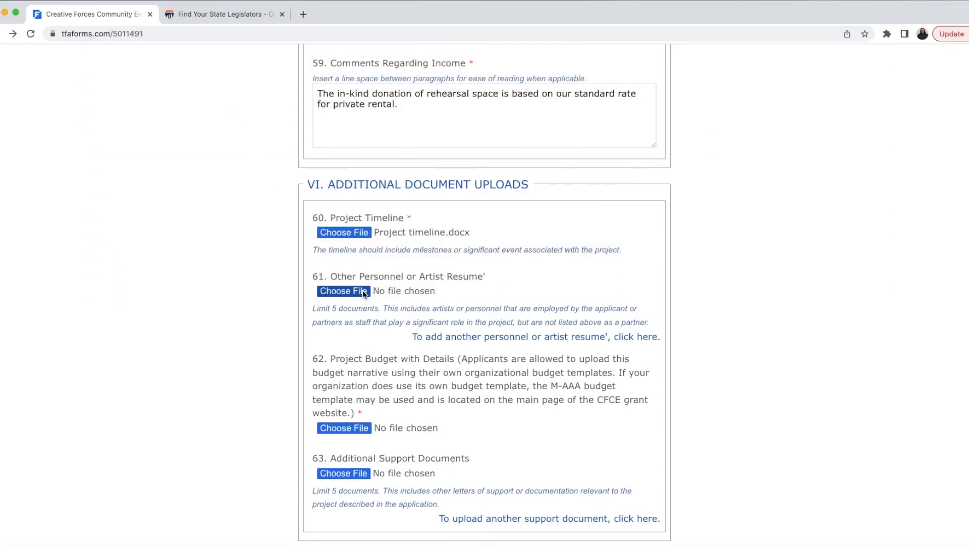
click(362, 293)
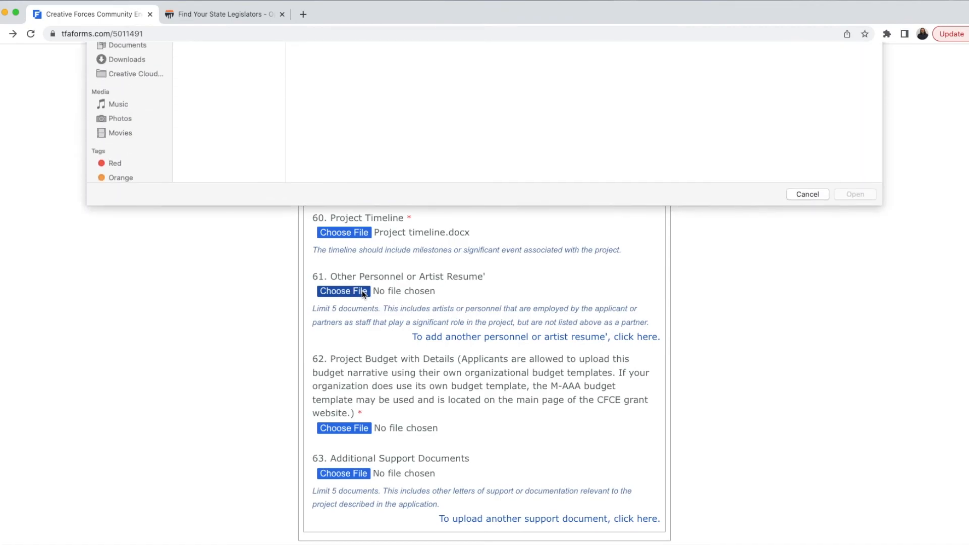
click(216, 70)
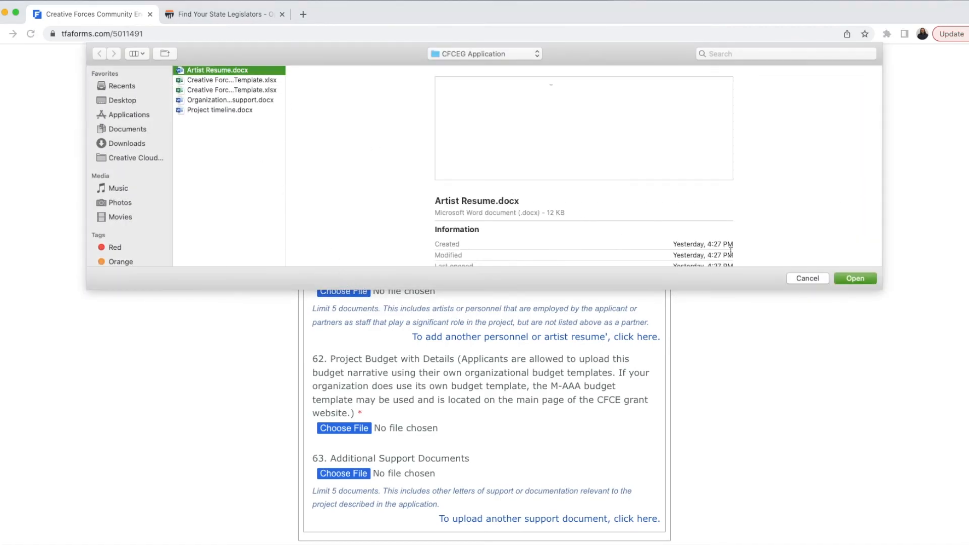
click(849, 279)
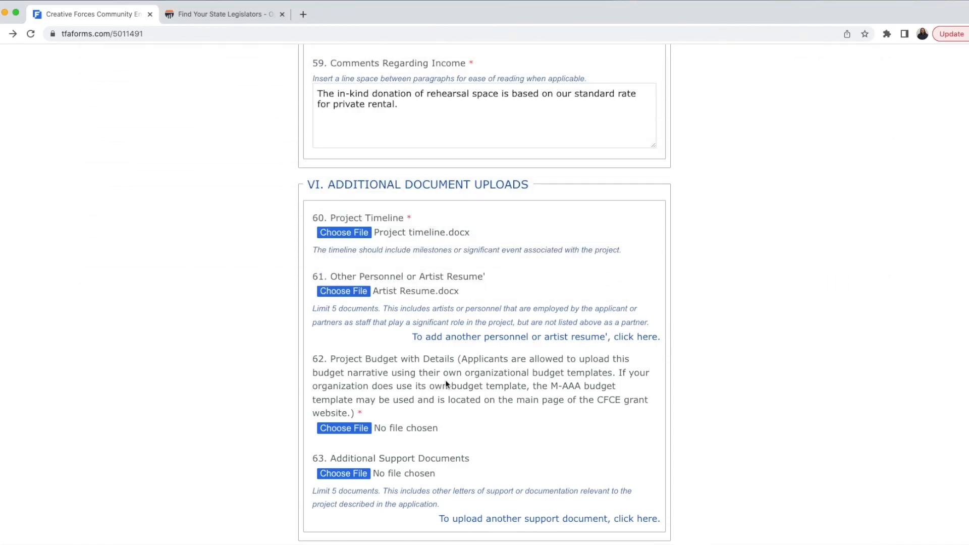
click(341, 428)
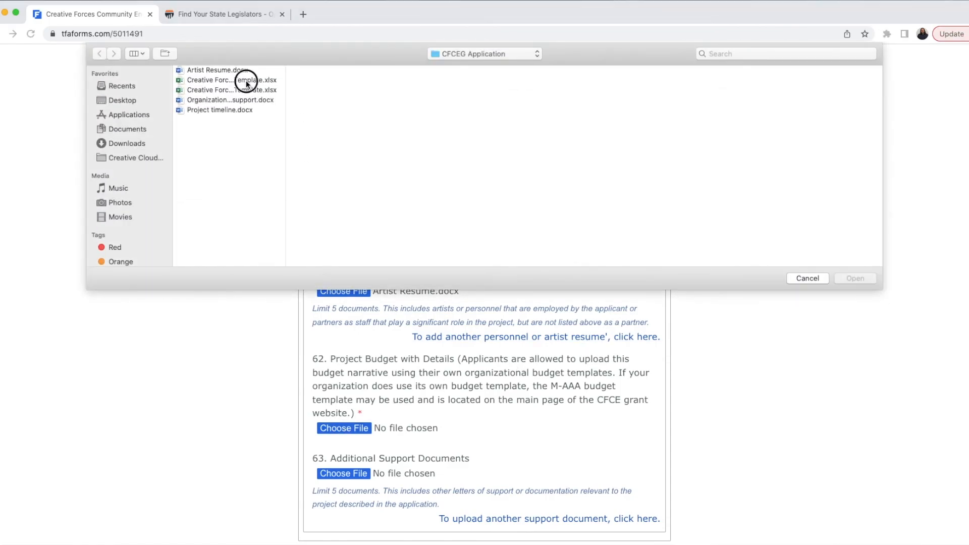
click(246, 81)
click(849, 279)
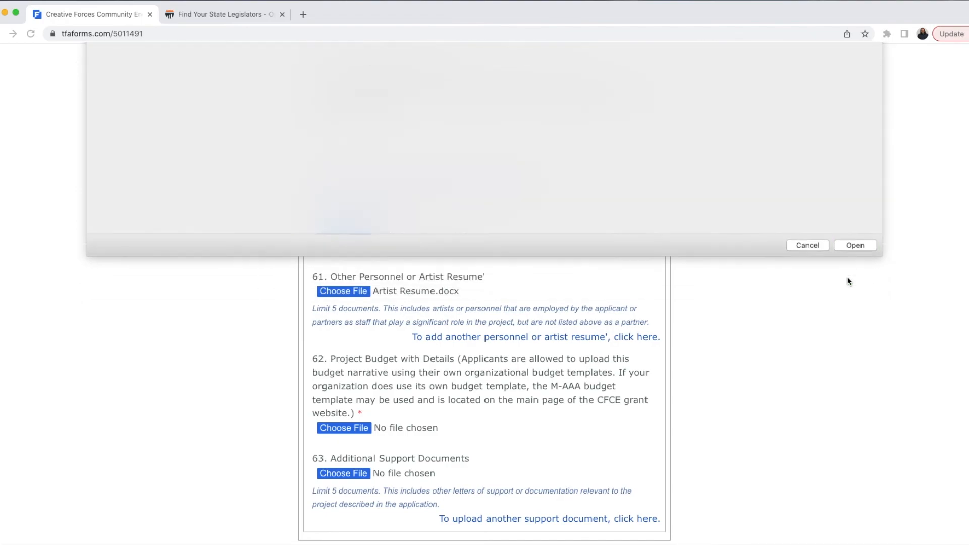
scroll(431, 375, down, 2)
scroll(432, 376, down, 2)
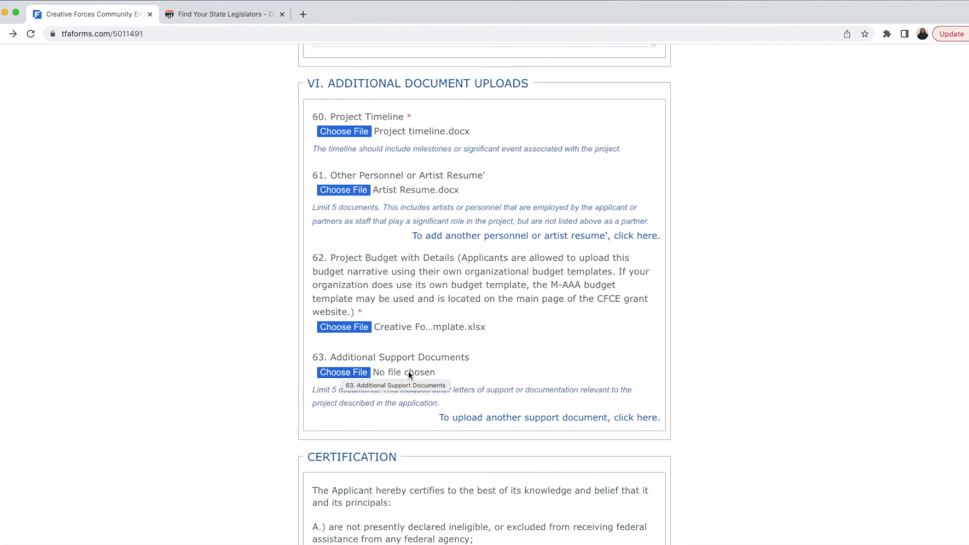
scroll(408, 373, down, 3)
scroll(408, 371, down, 10)
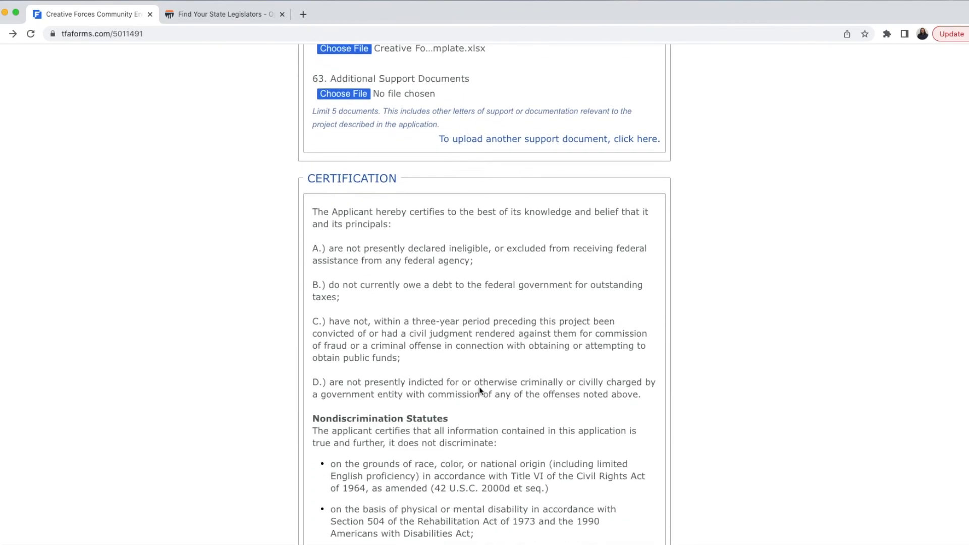
scroll(479, 386, down, 1)
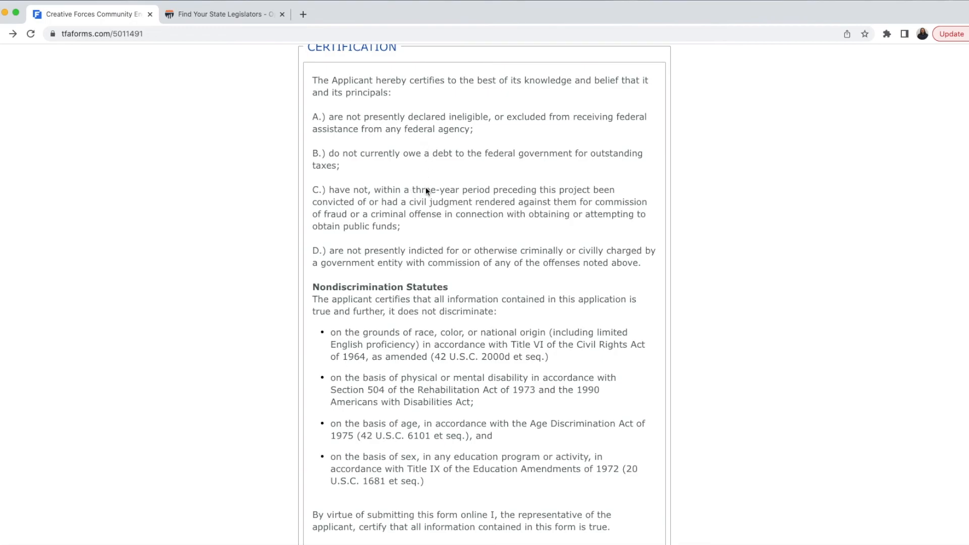
scroll(426, 197, down, 1)
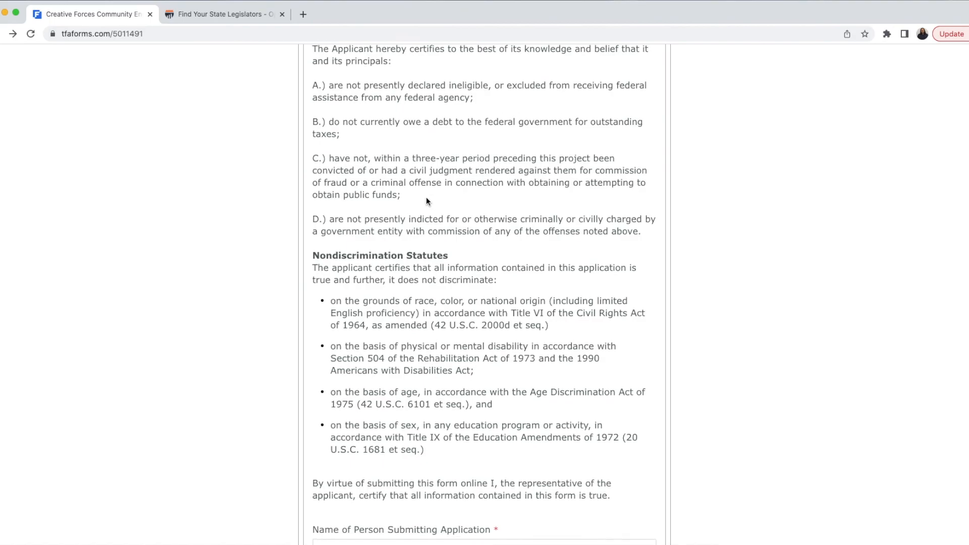
scroll(426, 201, down, 1)
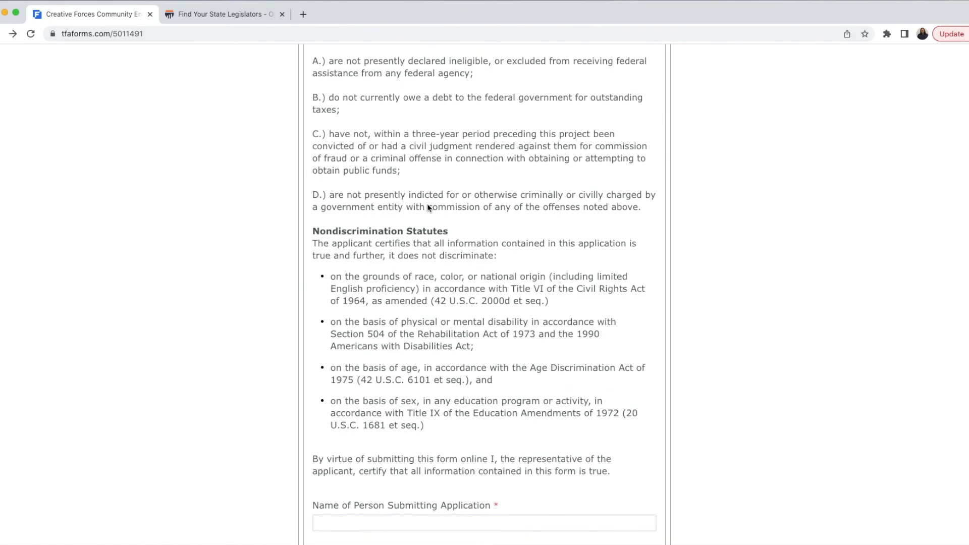
scroll(427, 204, down, 4)
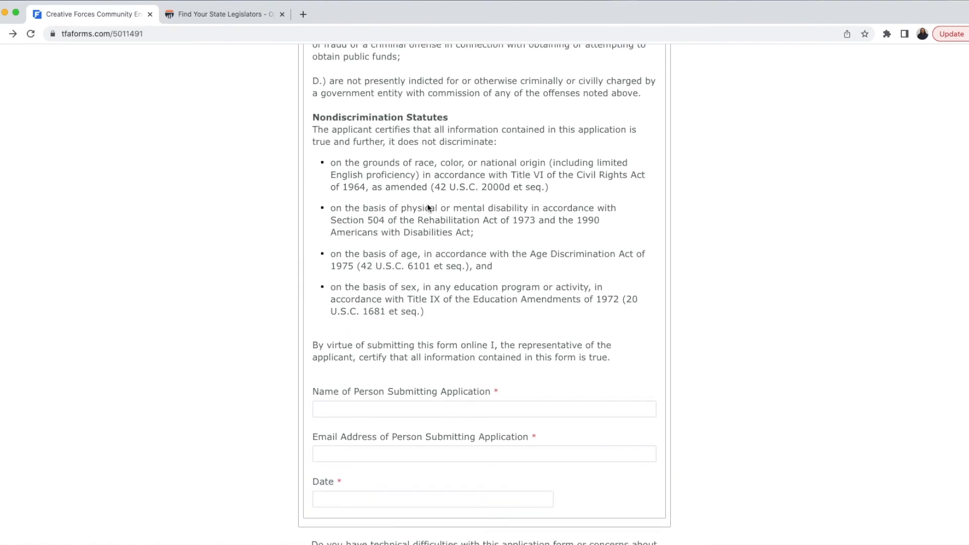
scroll(426, 207, down, 1)
Step: Enter the submitter's full name and e-mail address in the certification fields
click(432, 369)
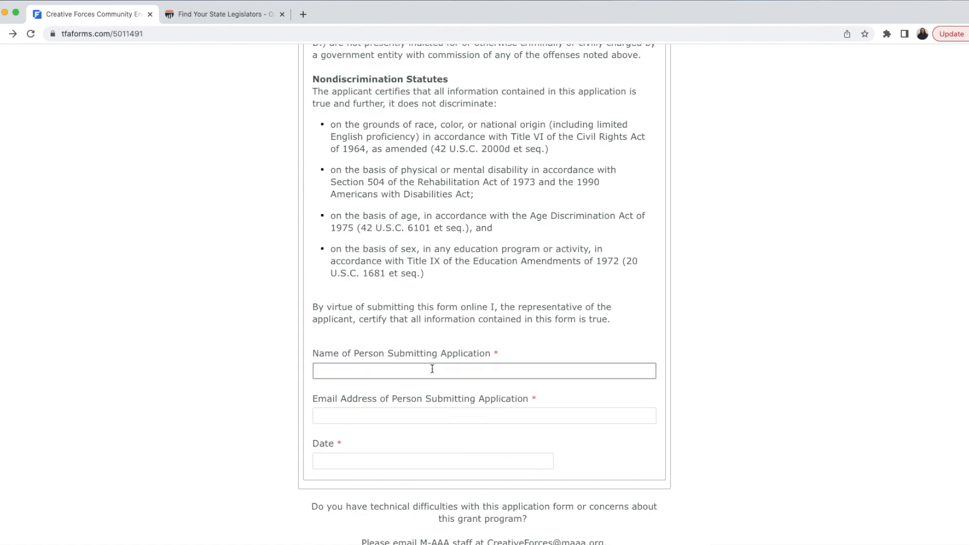
text(Joey Shabadoo)
key(Tab)
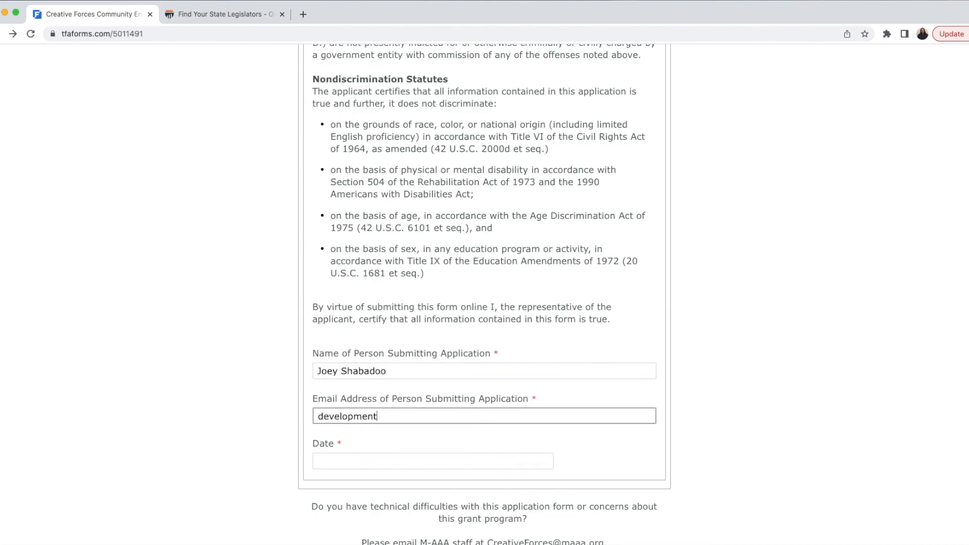
Step: Set the certification date to 11/01/2022 and submit the application
key(Tab)
scroll(536, 340, down, 5)
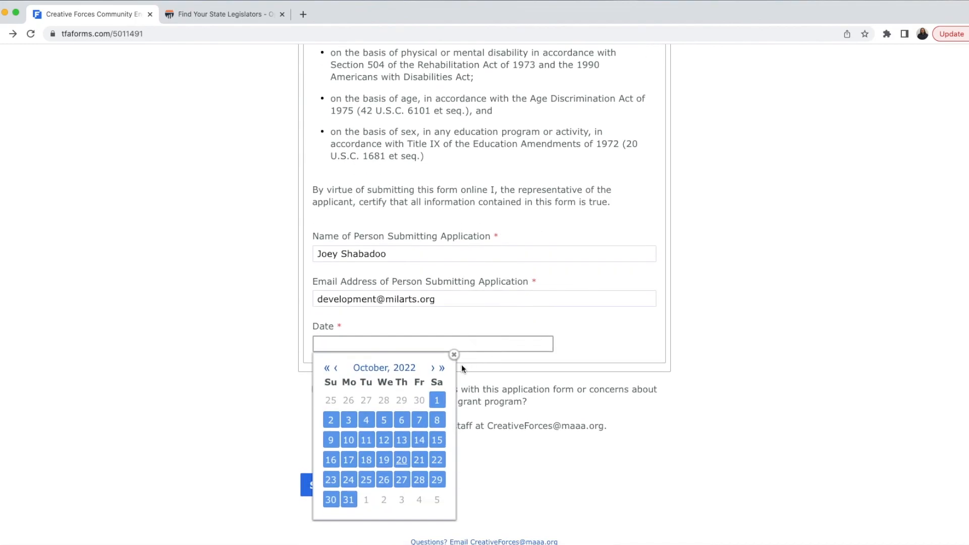
click(442, 368)
click(327, 368)
click(432, 368)
click(367, 401)
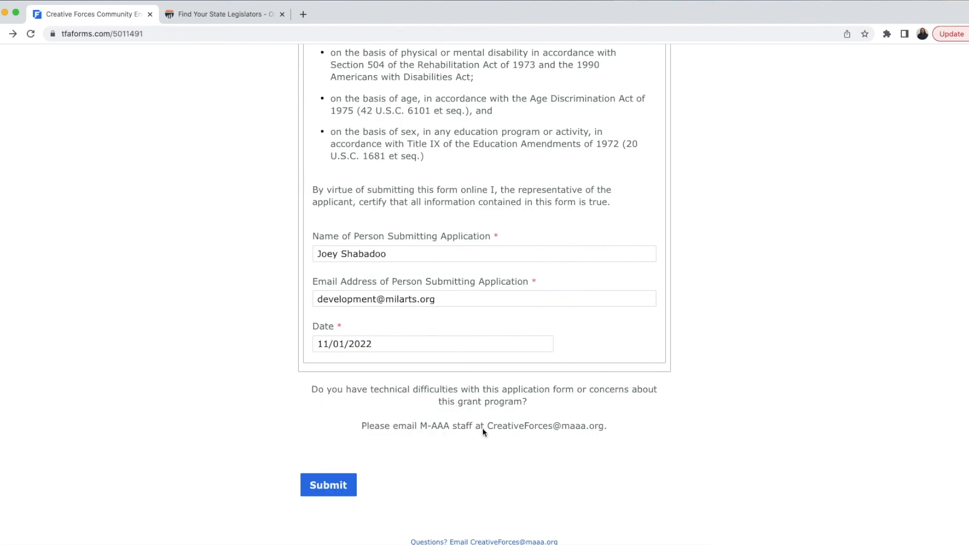
drag(489, 427, 603, 426)
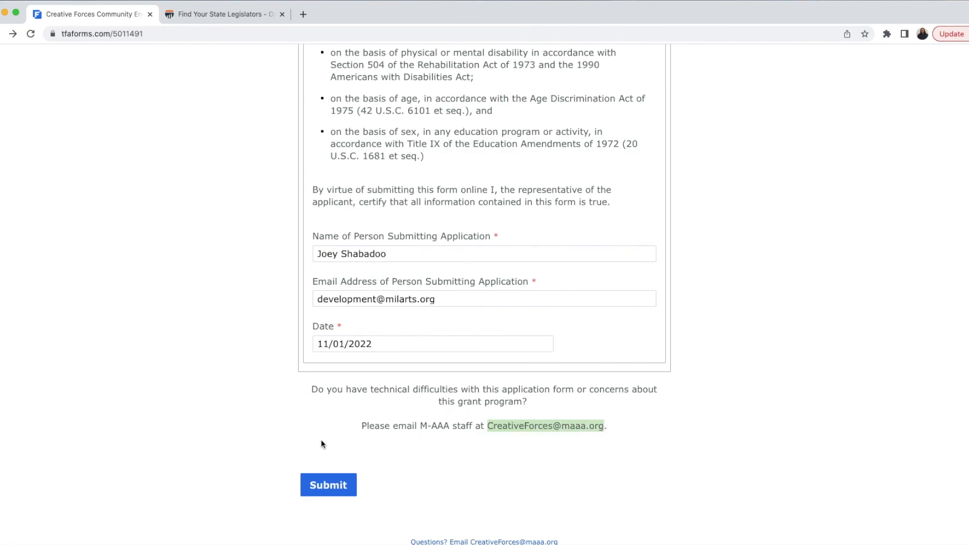
click(332, 488)
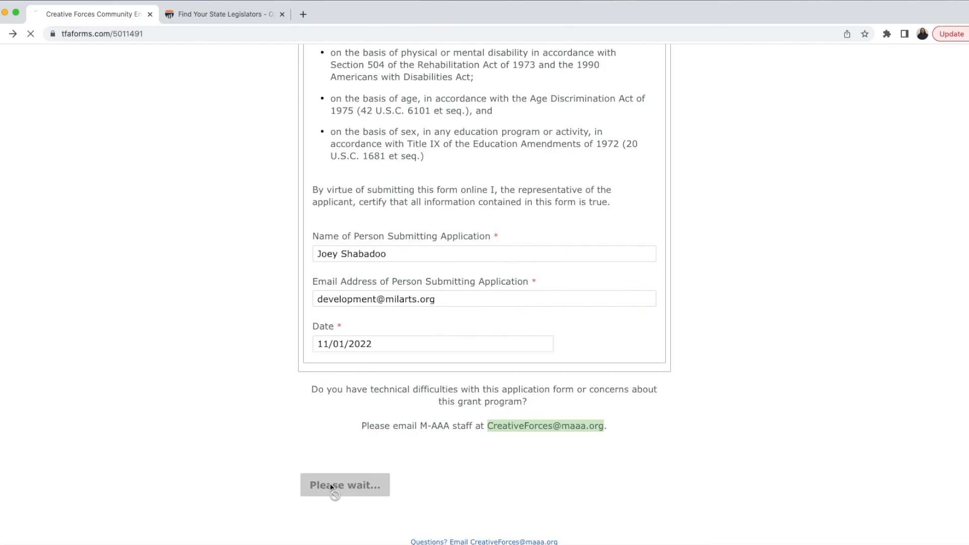